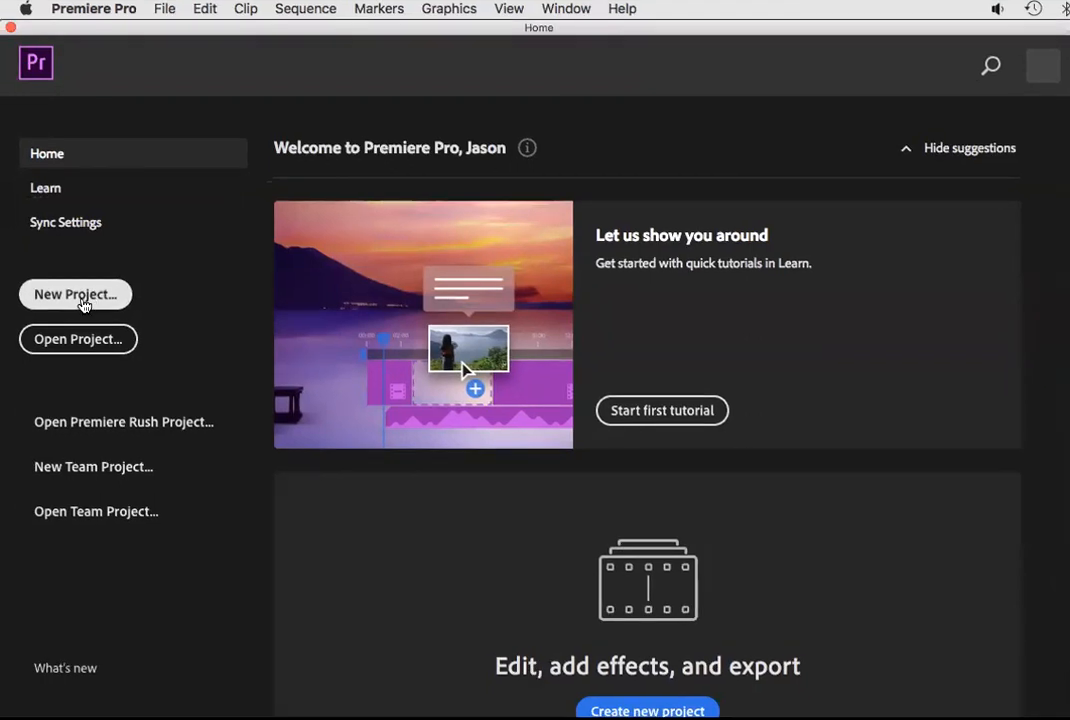
Start a new project and set its location to a new folder named Movie on the Desktop.
scroll(563, 352, down, 2)
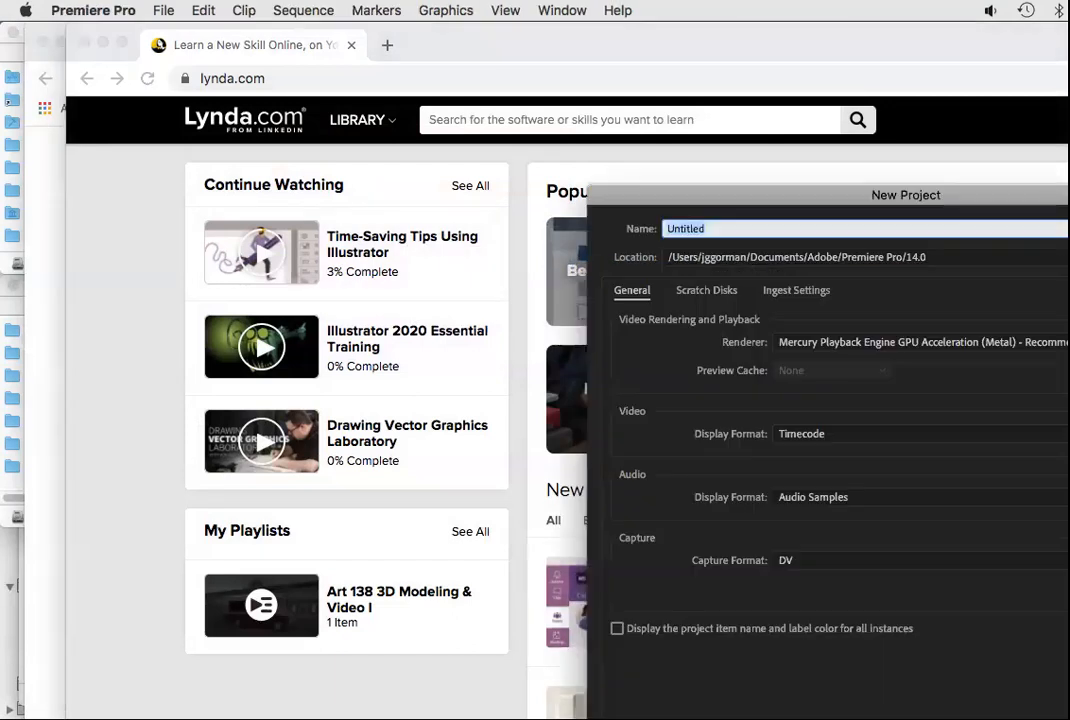
drag(775, 198, 605, 97)
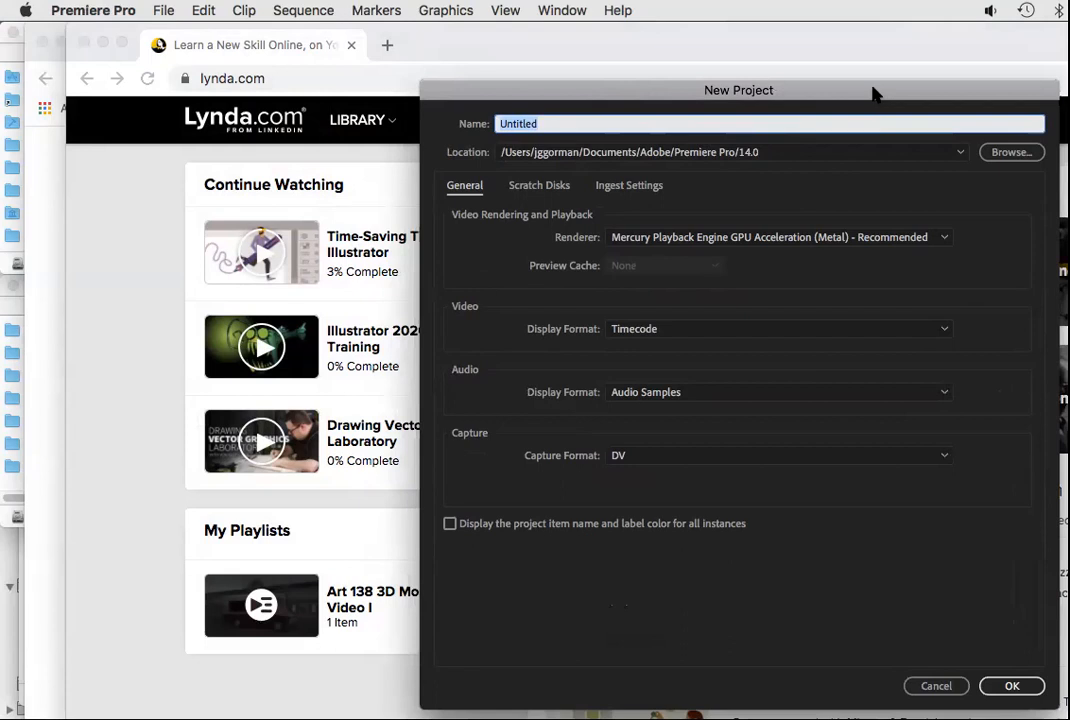
click(1008, 153)
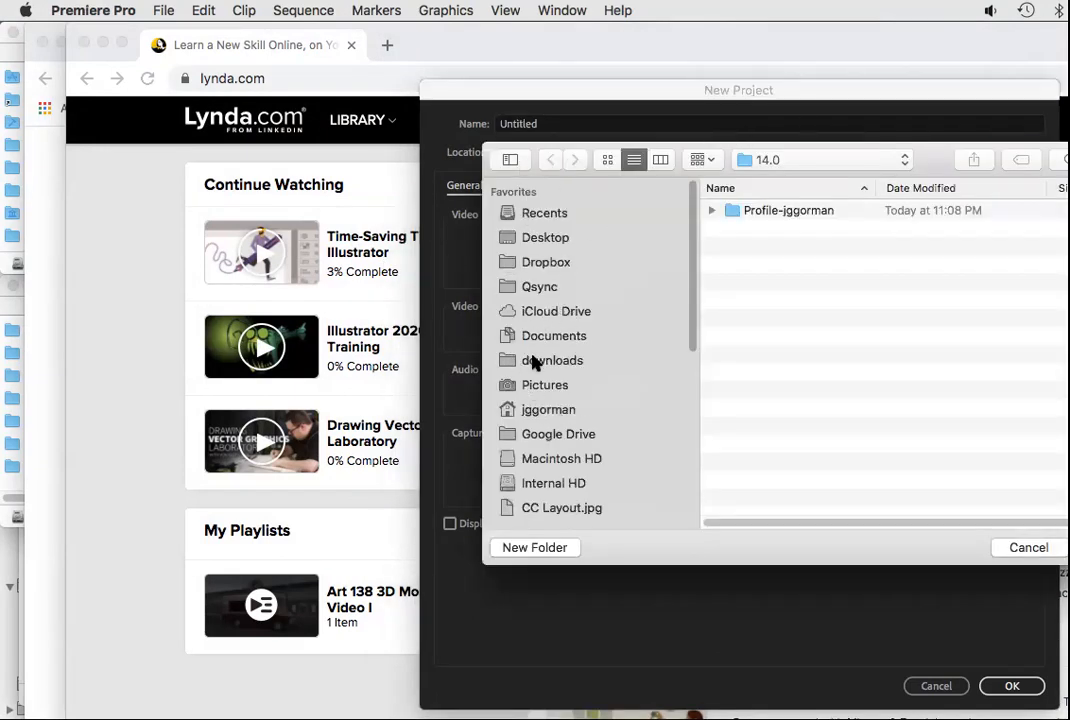
click(534, 238)
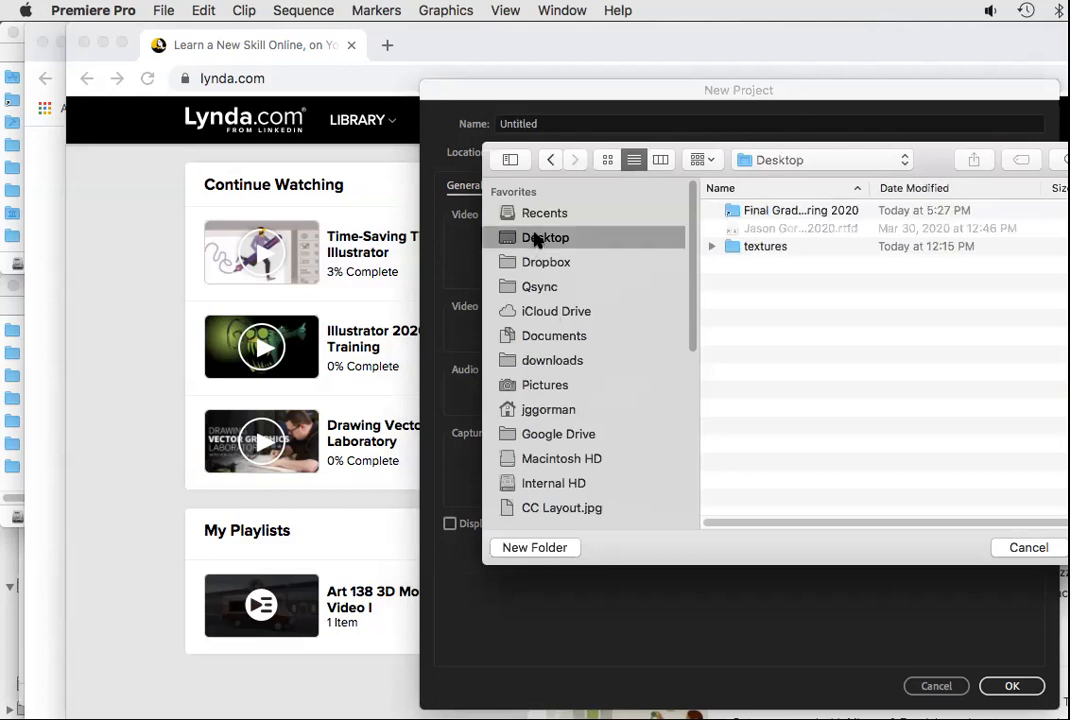
click(530, 548)
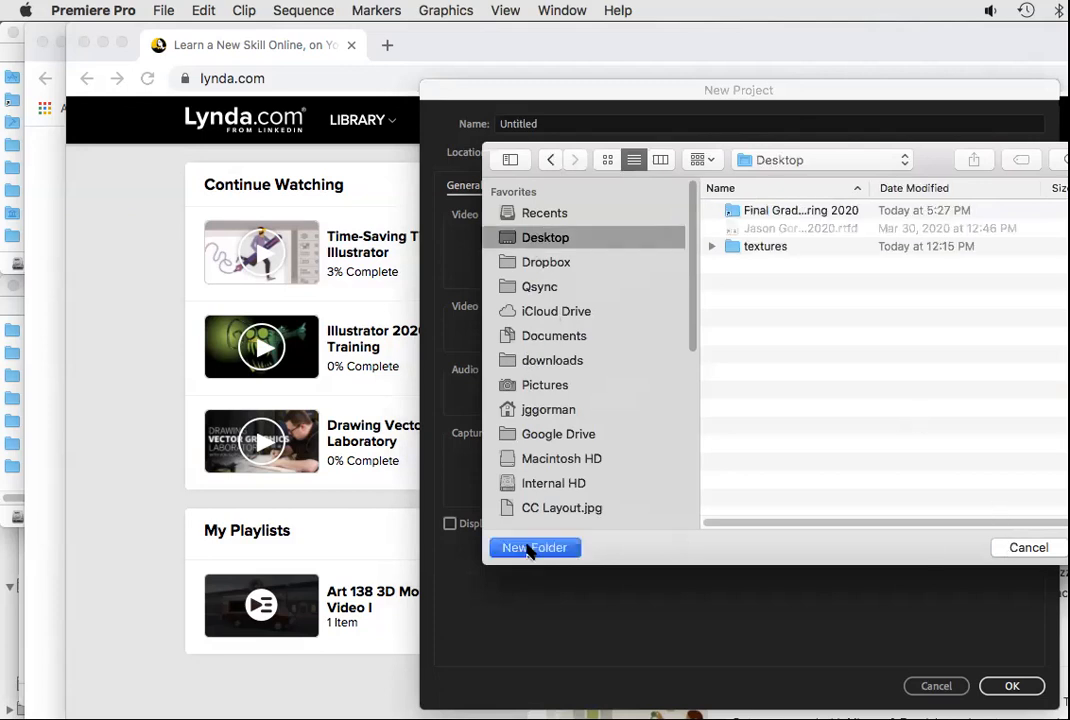
text(Movie)
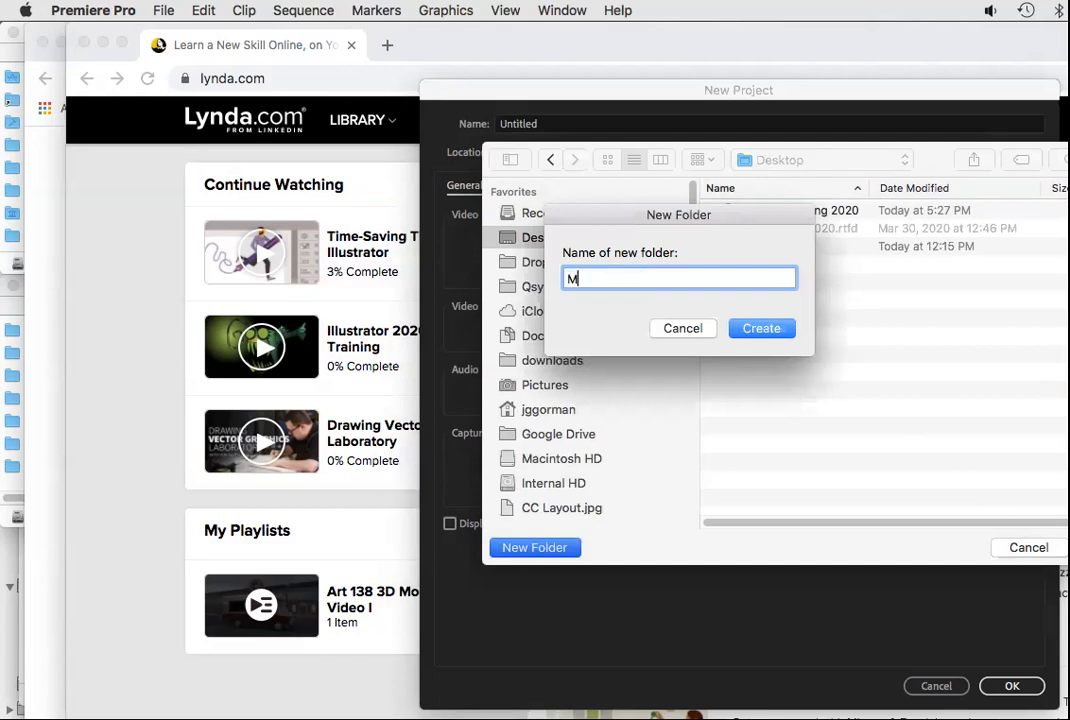
click(762, 329)
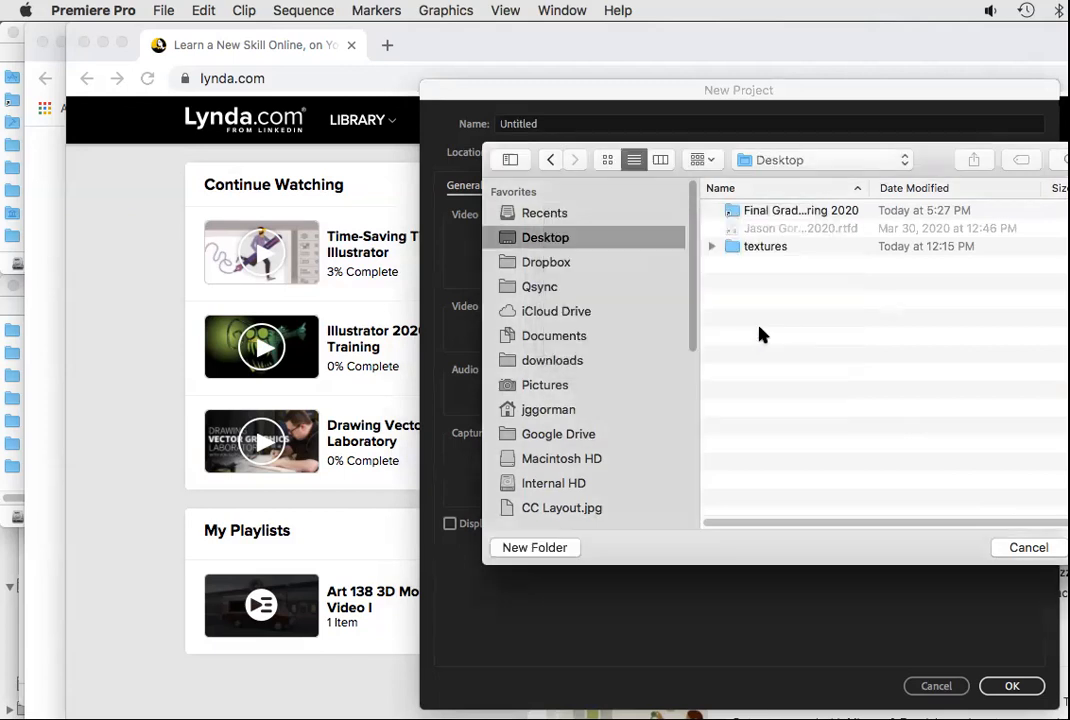
key(Return)
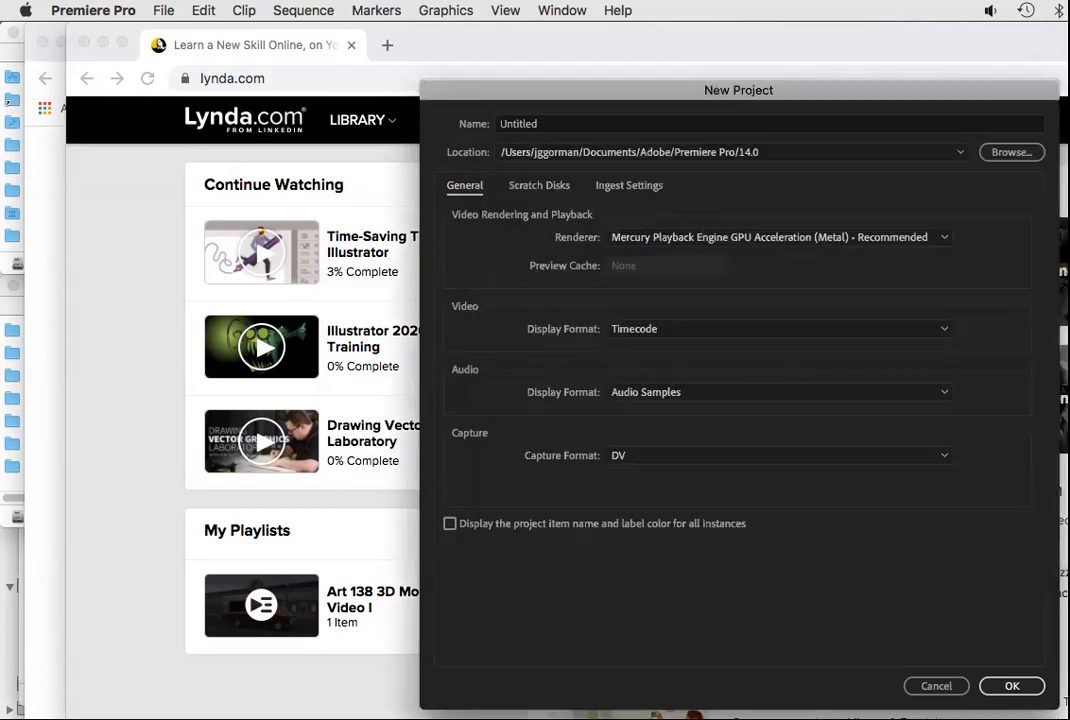
Name the project Videos-for-mudbox and create it.
drag(541, 125, 444, 102)
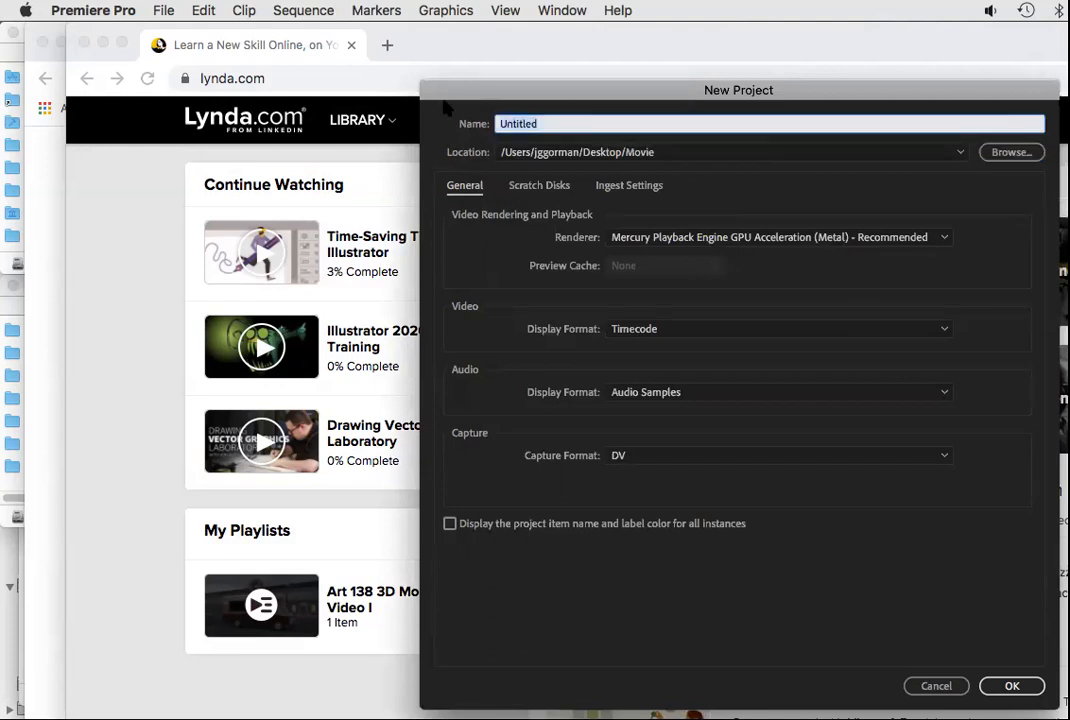
text(Videos-for-mudbox)
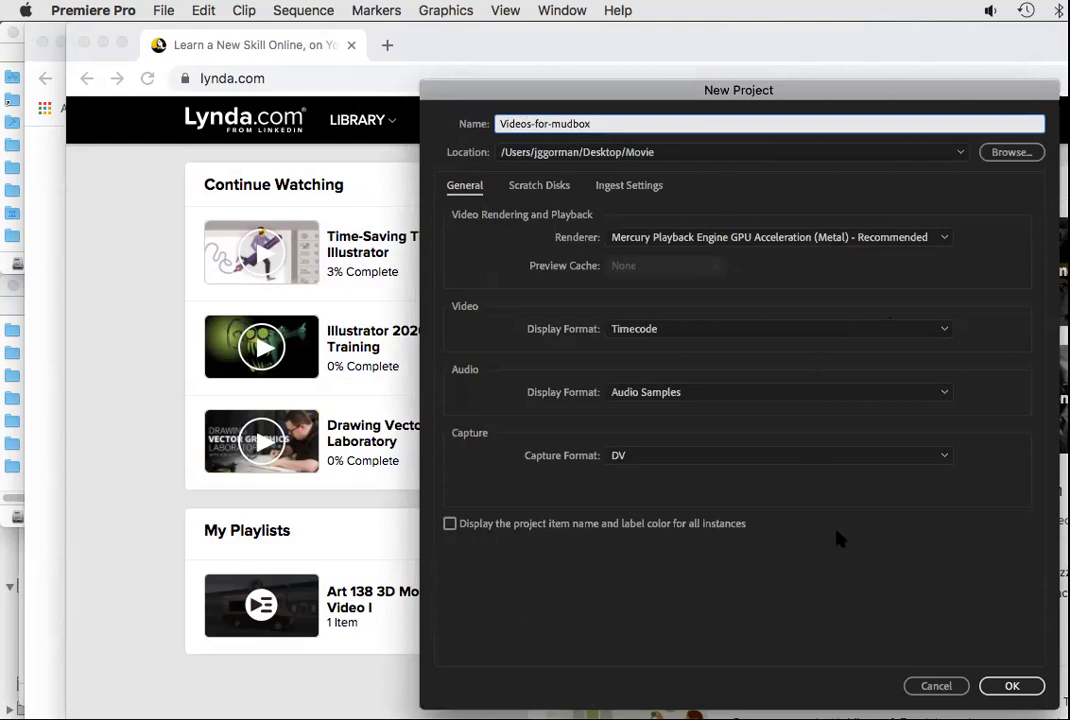
click(1013, 686)
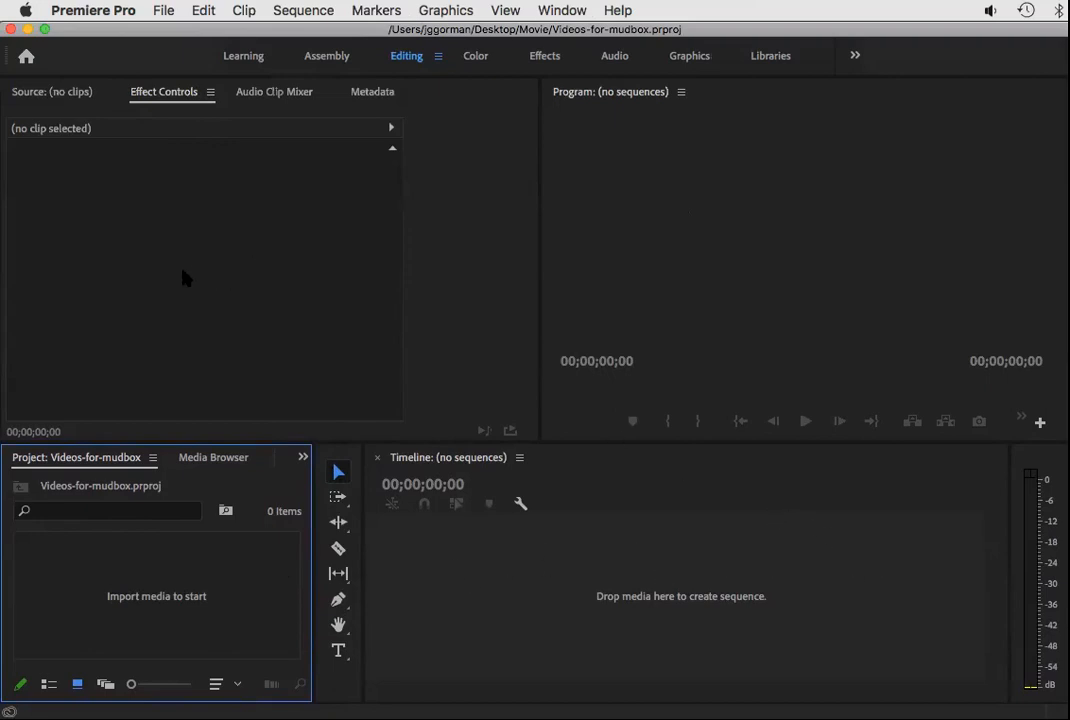
Open the media import dialog and browse to the Desktop folder.
click(152, 11)
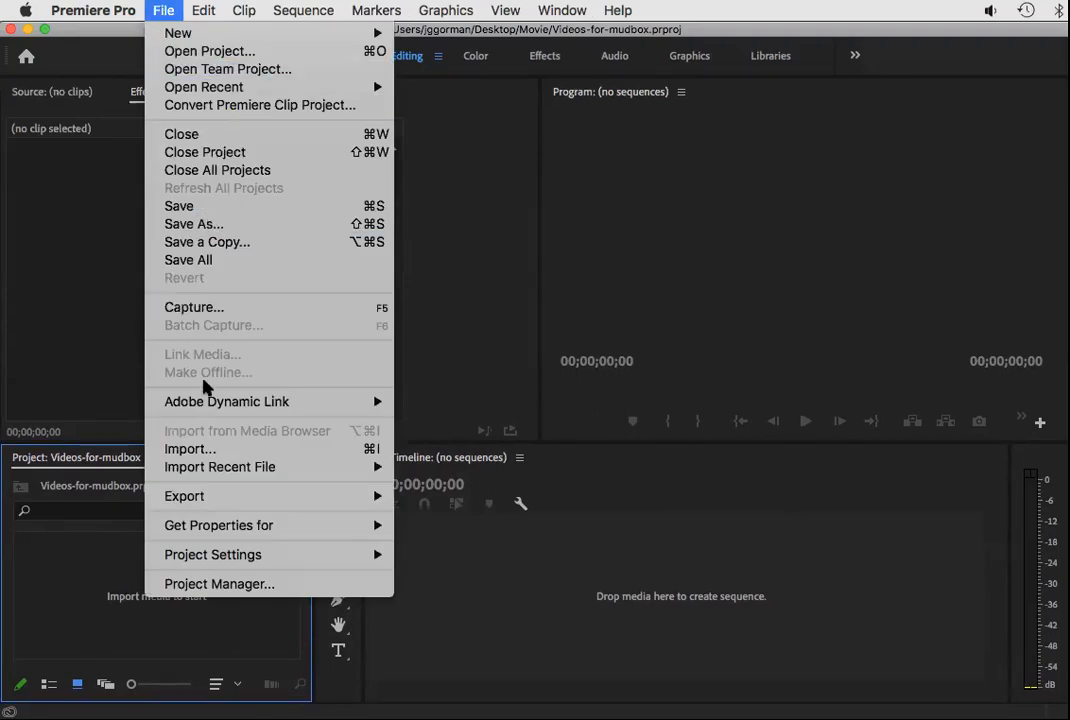
click(220, 453)
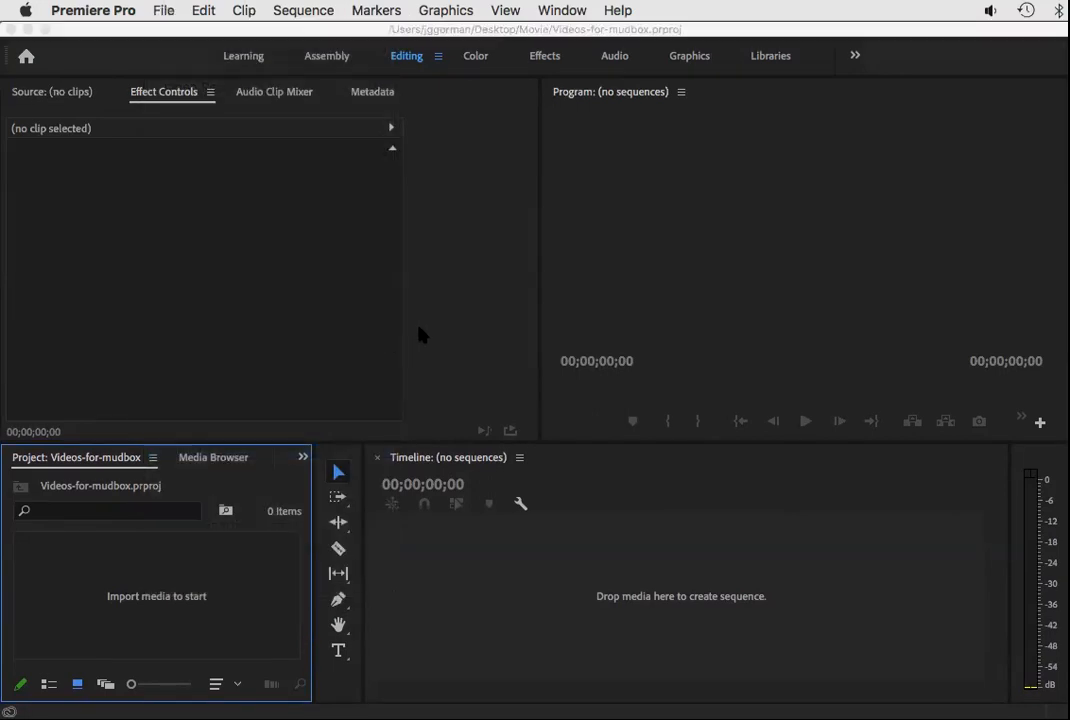
click(628, 252)
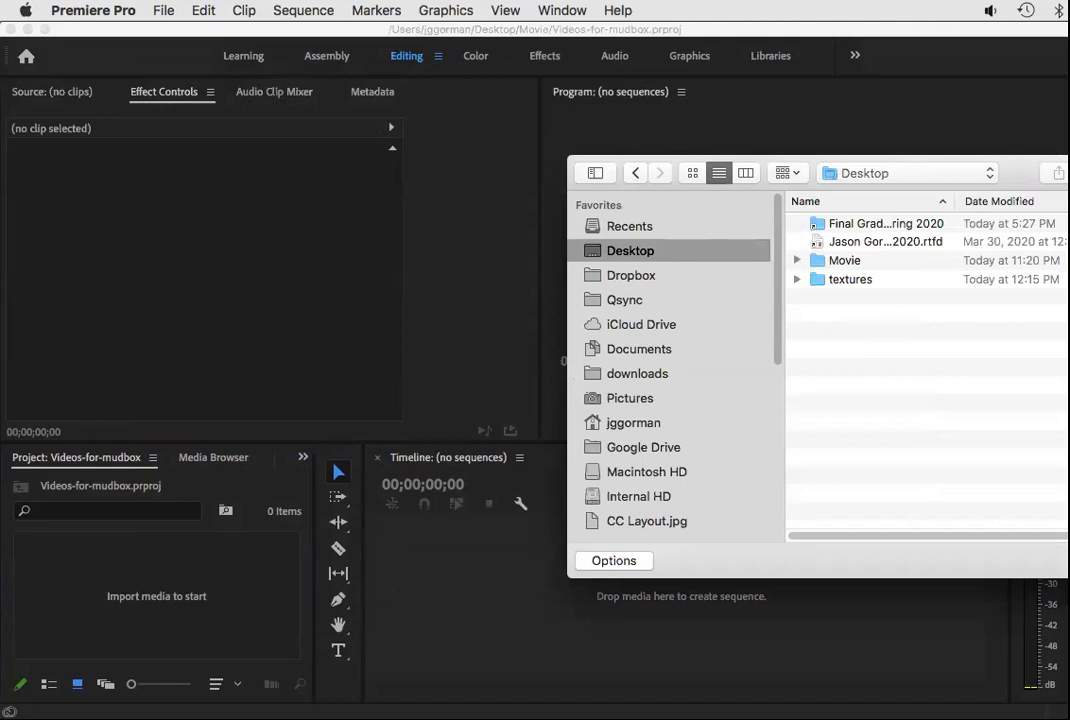
Switch to Finder, move zoom_0.mp4 and zoom_1.mp4 from the Zoom recordings into the Movie folder, and close both folder windows.
key(super+Tab)
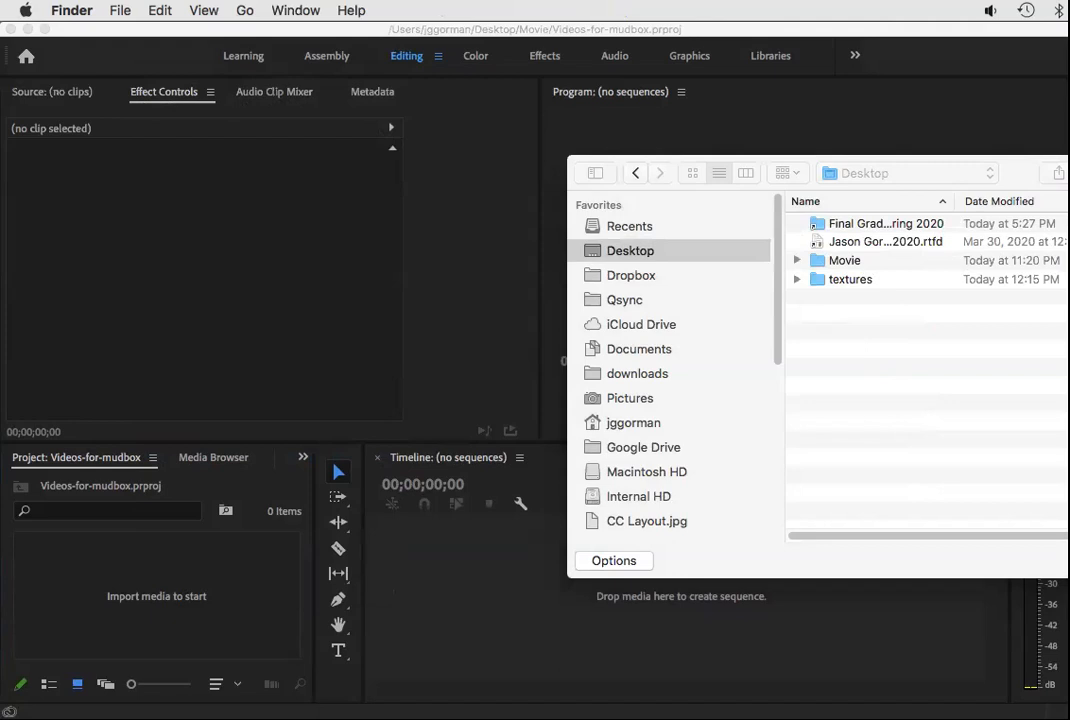
key(super+n)
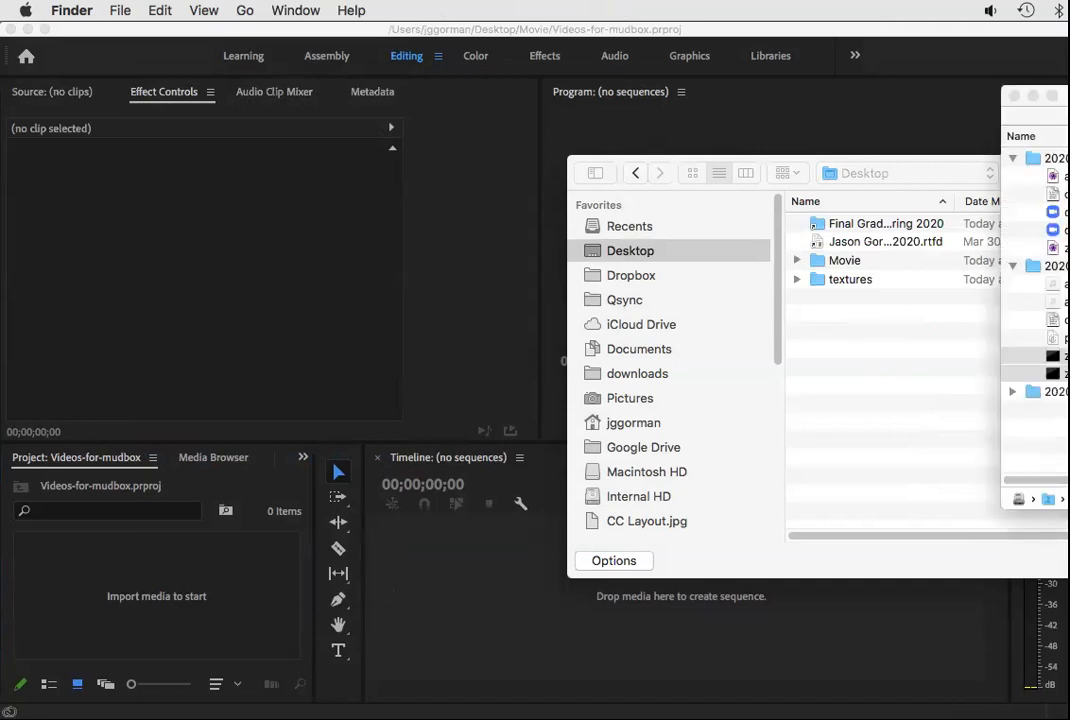
drag(1068, 600, 524, 284)
drag(1068, 170, 753, 103)
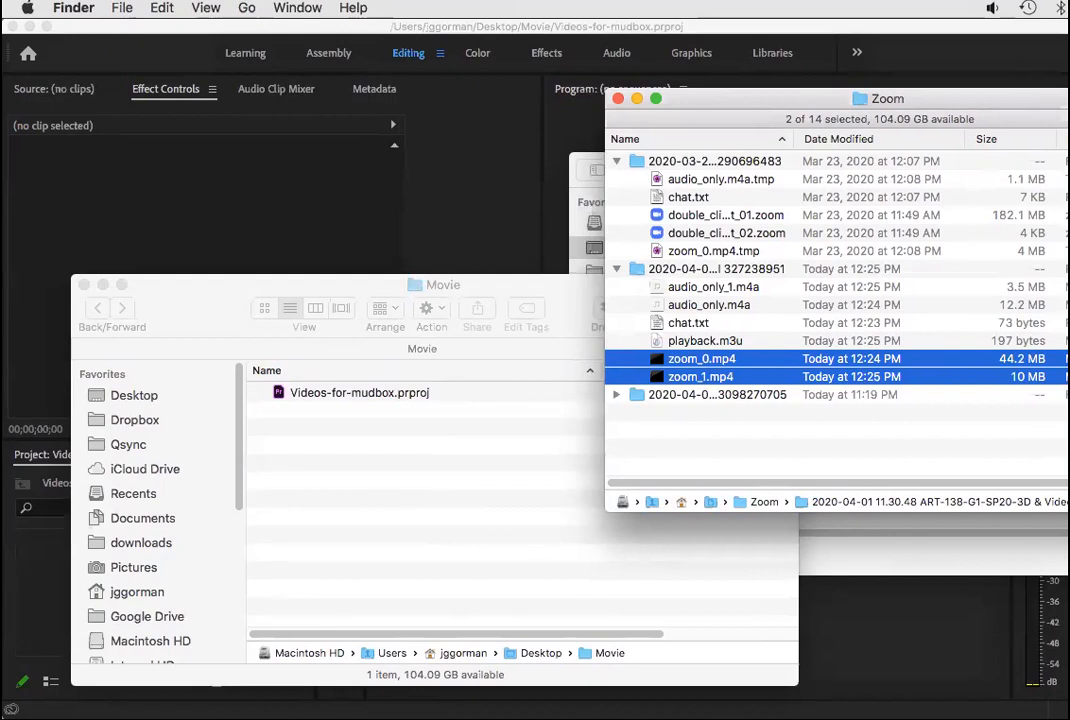
click(848, 446)
drag(705, 365, 458, 425)
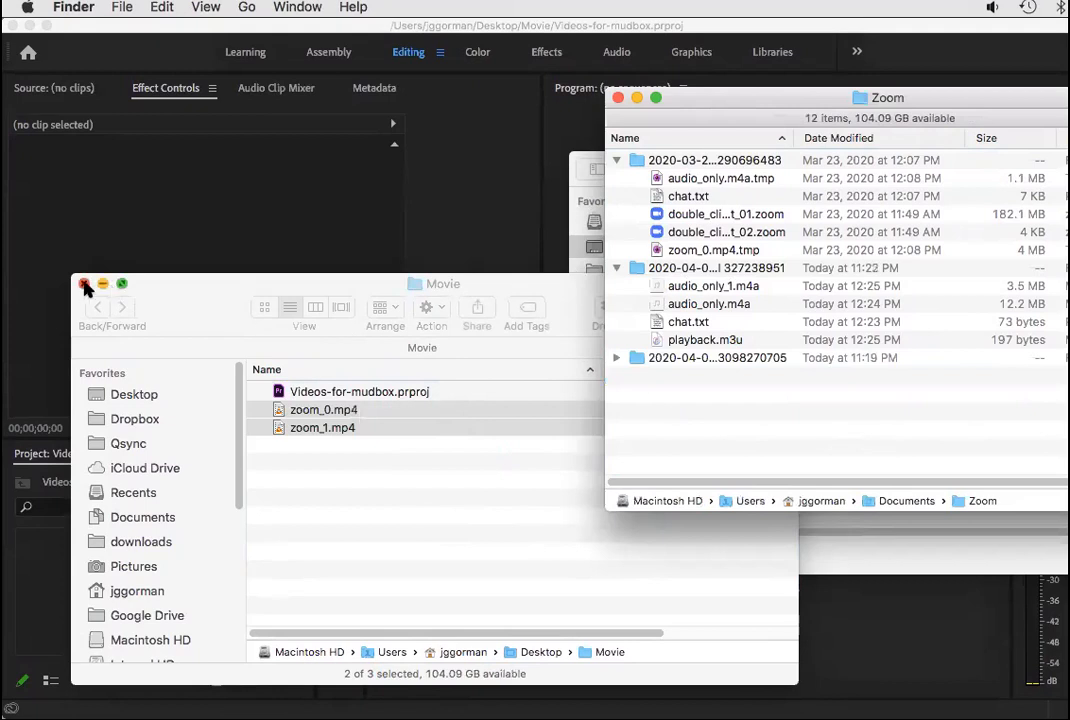
click(618, 97)
click(83, 288)
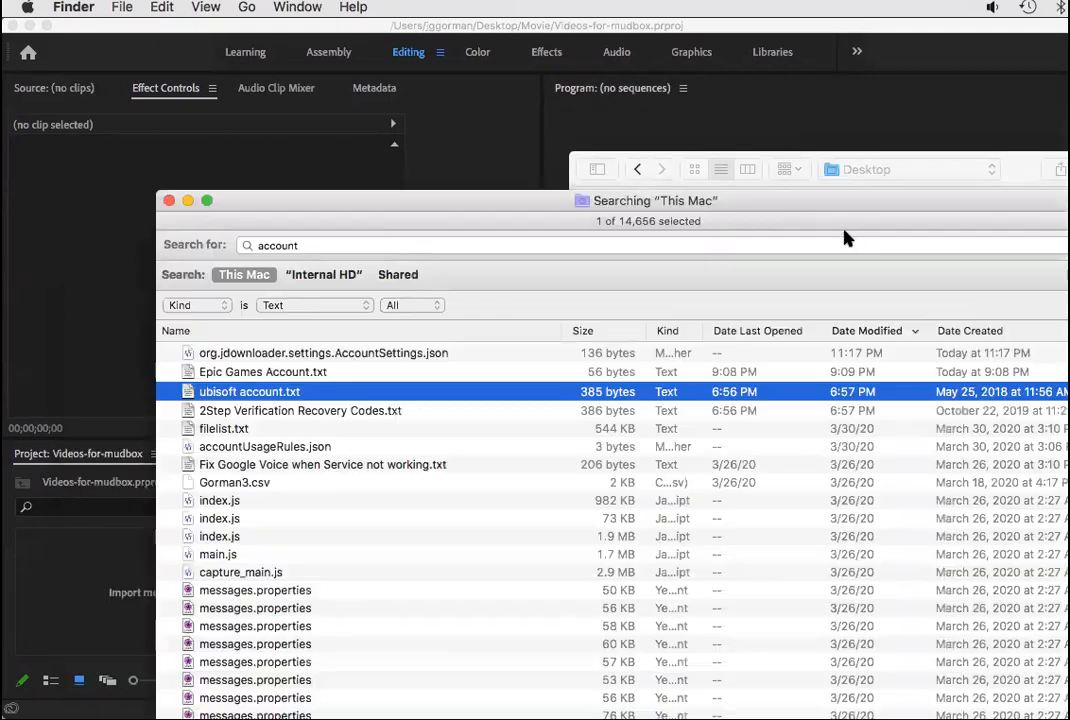
Switch back to Premiere Pro and import zoom_0.mp4 and zoom_1.mp4 from the Movie folder into the project.
click(860, 168)
click(861, 168)
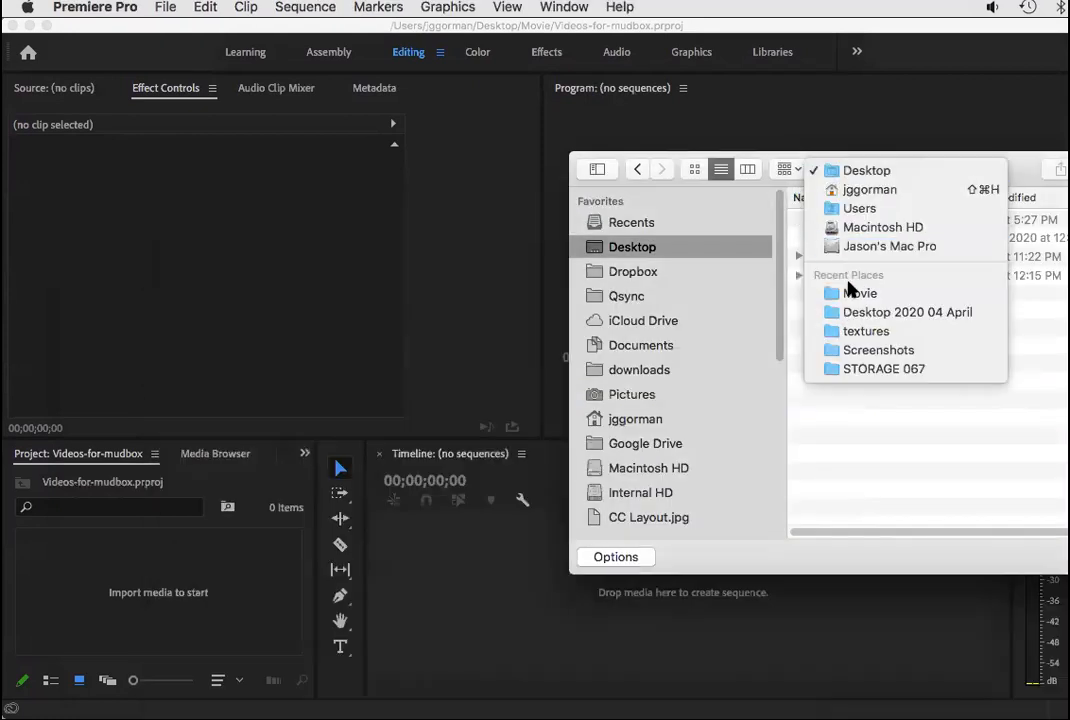
click(879, 294)
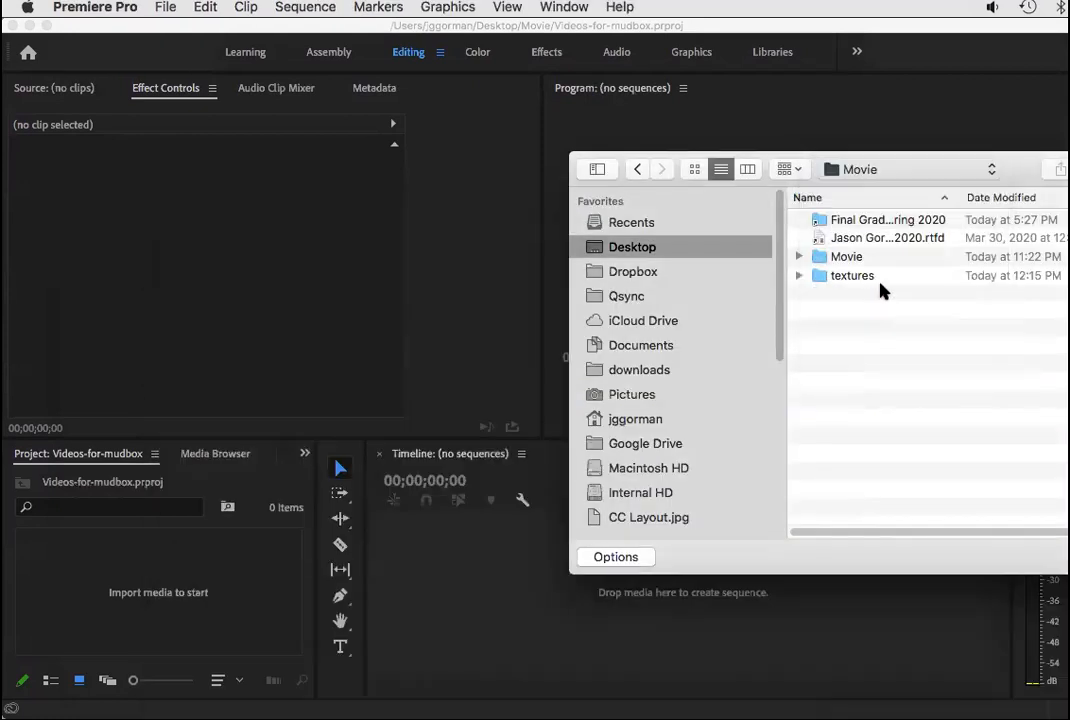
click(881, 238)
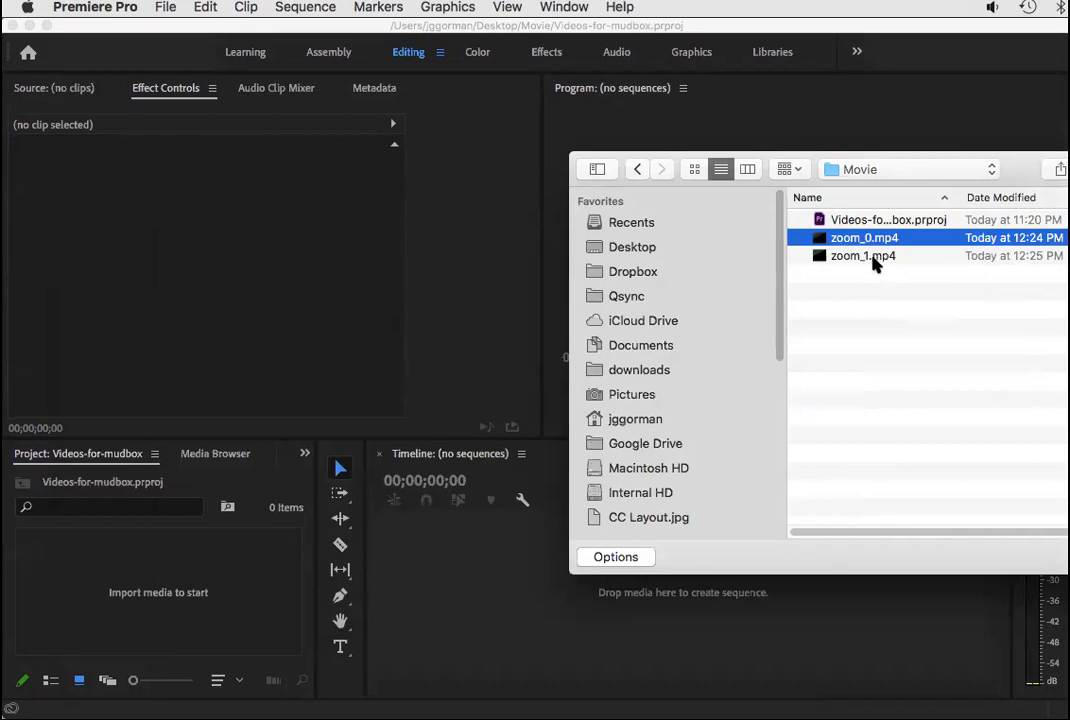
shift+click(876, 257)
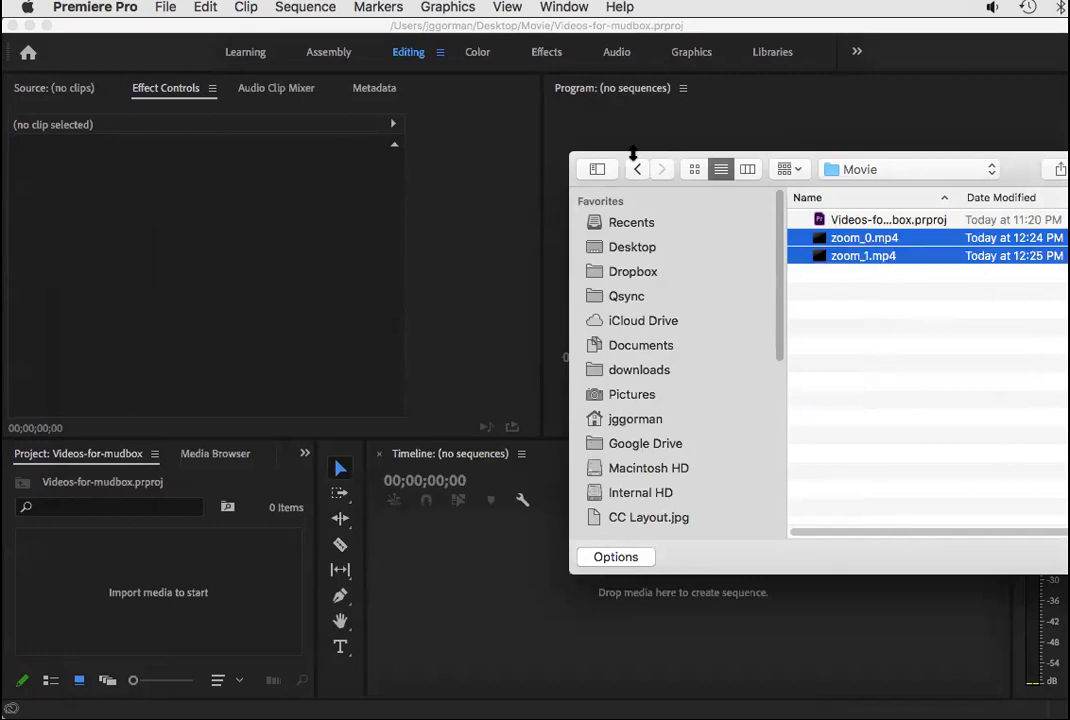
drag(622, 155, 306, 172)
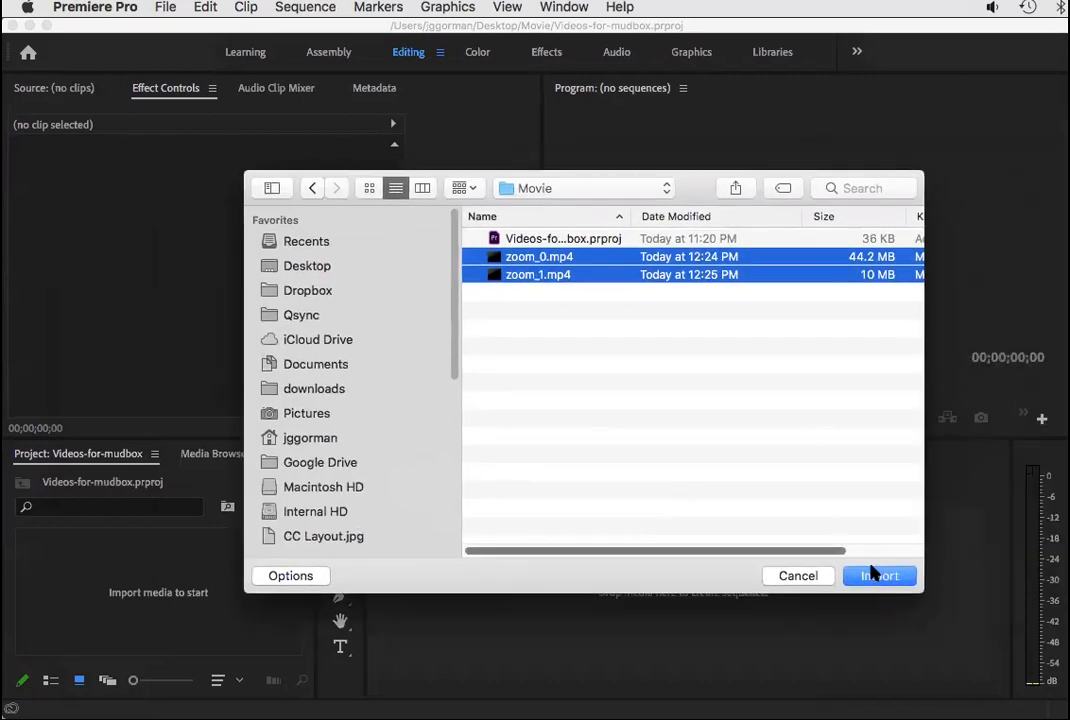
click(877, 576)
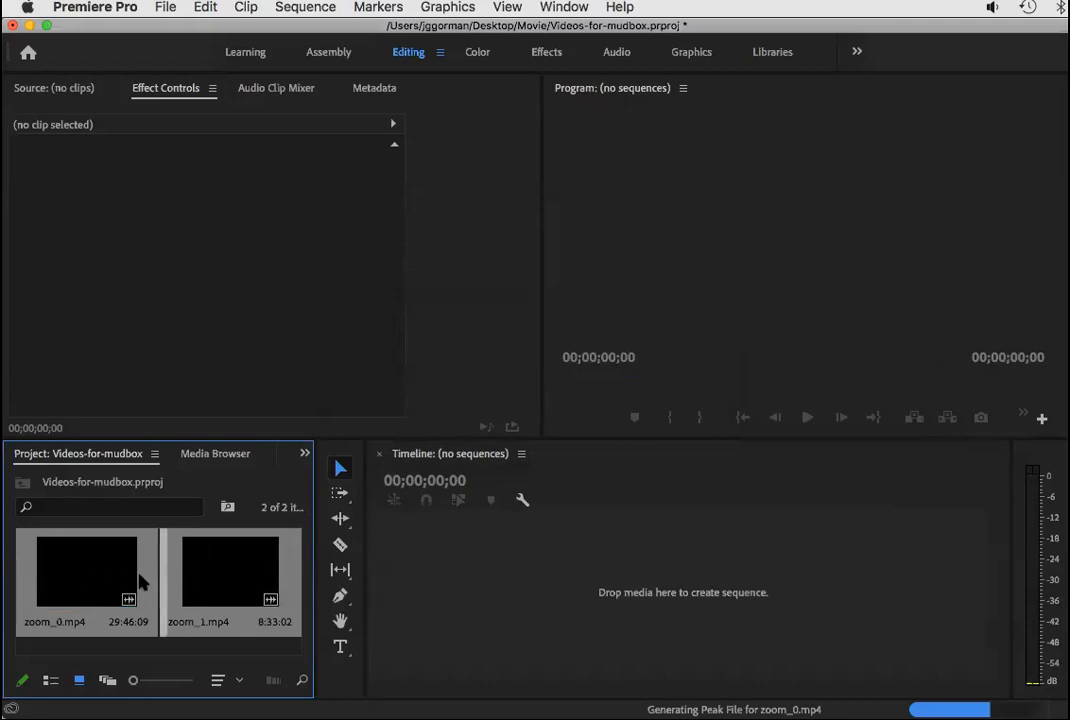
Create a sequence by placing both imported clips, zoom_0.mp4 and zoom_1.mp4, on the empty timeline.
drag(112, 574, 442, 564)
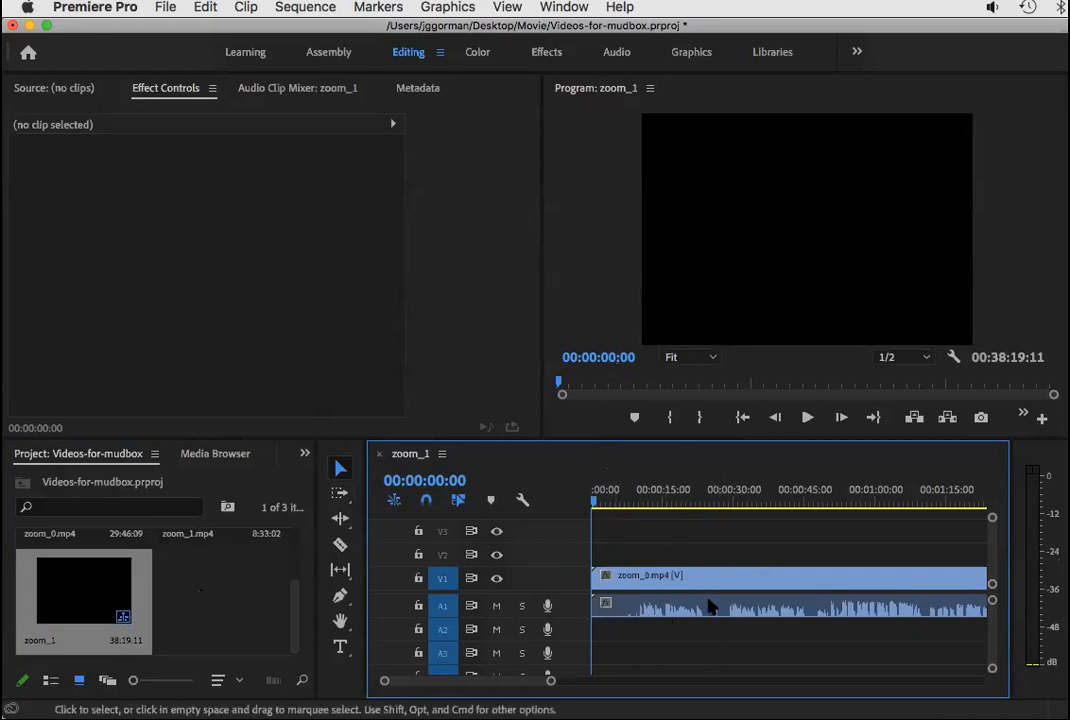
drag(550, 681, 855, 681)
drag(927, 678, 606, 681)
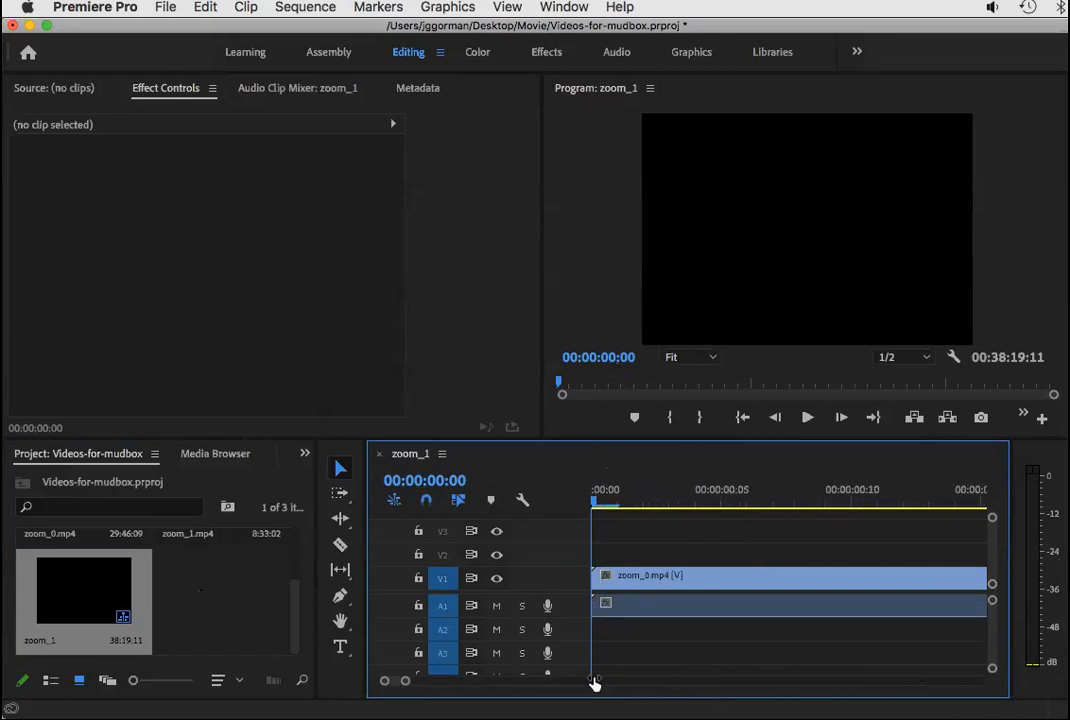
drag(541, 684, 512, 683)
drag(388, 688, 412, 690)
mouse_move(484, 686)
mouse_down()
mouse_move(468, 686)
mouse_move(893, 694)
mouse_move(609, 673)
mouse_move(600, 678)
mouse_move(650, 683)
mouse_move(377, 681)
mouse_up()
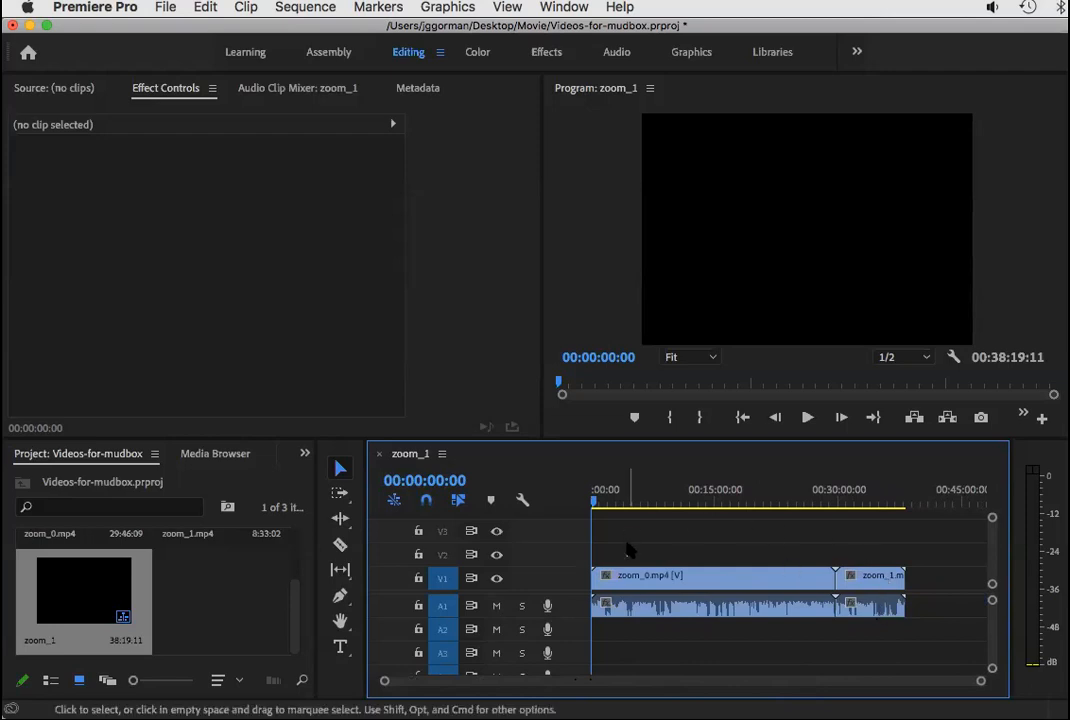
Preview the sequence from its start and again from about 18 minutes into the zoom_0.mp4 clip.
click(877, 579)
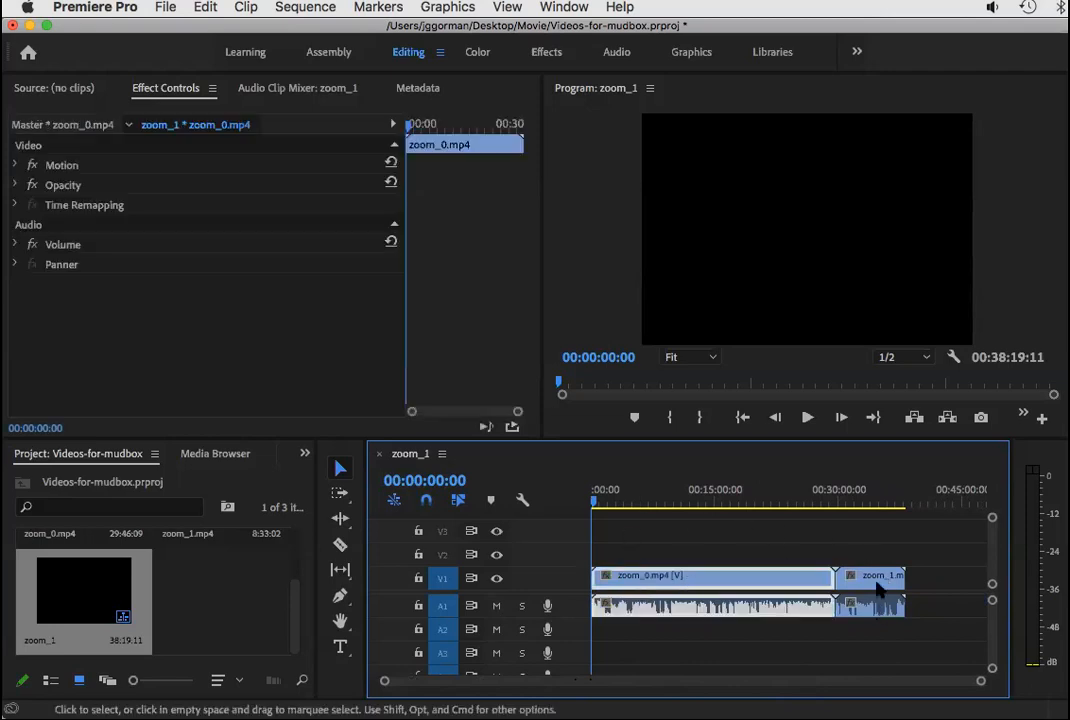
click(712, 587)
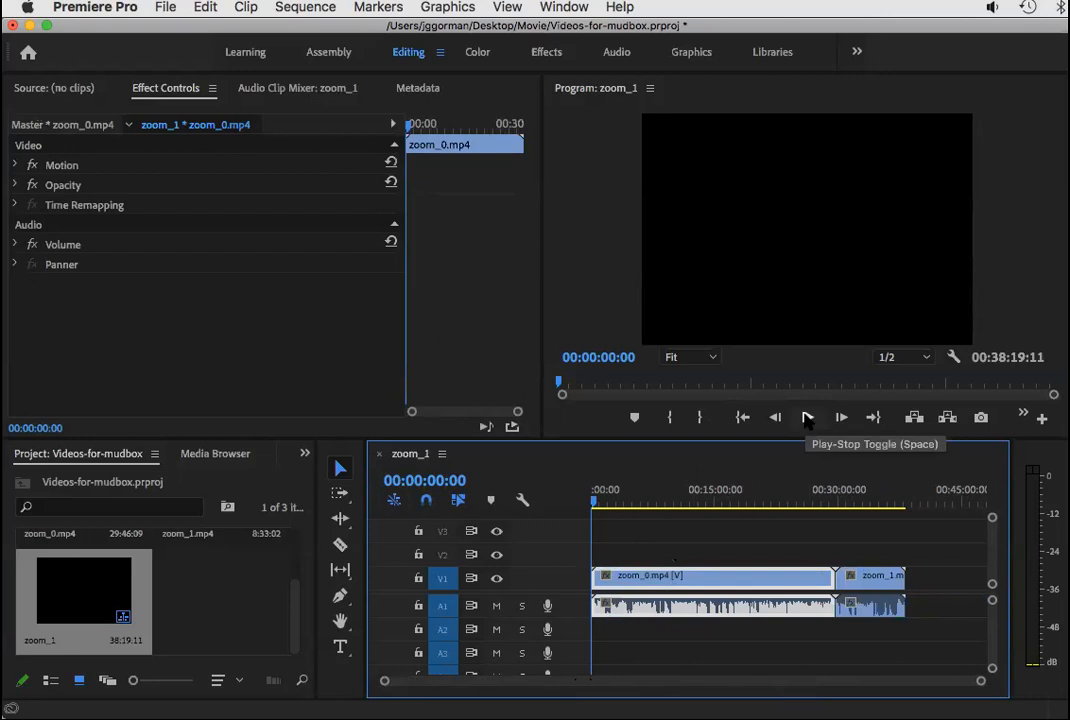
click(807, 418)
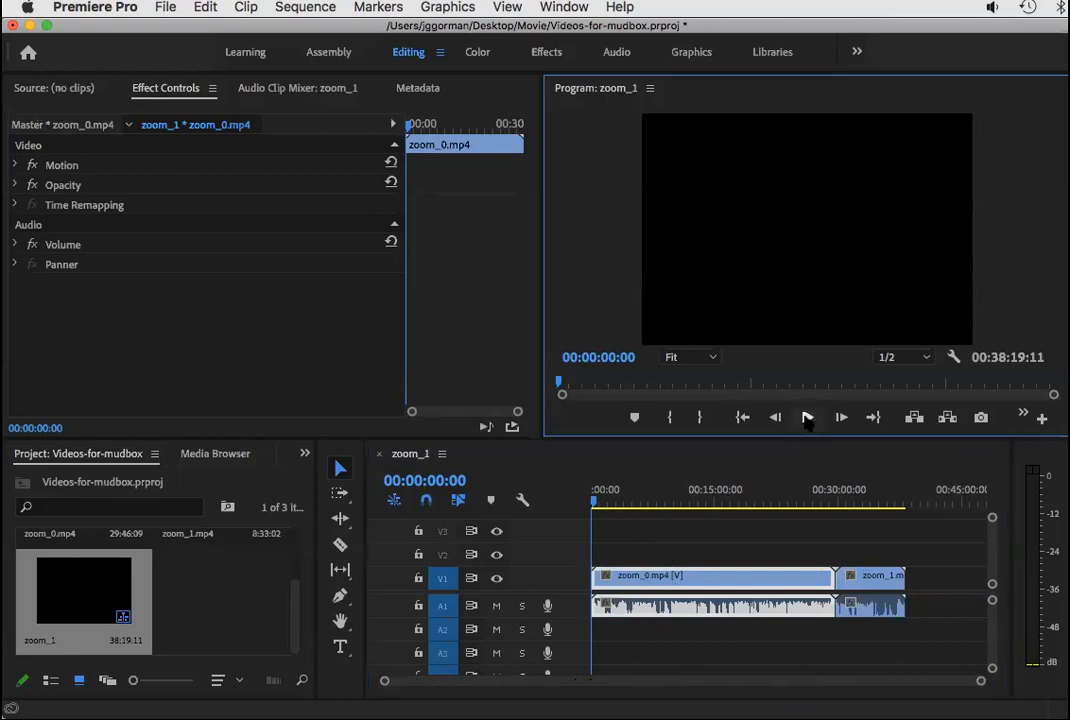
mouse_move(599, 503)
mouse_down()
mouse_move(609, 505)
mouse_move(587, 503)
mouse_up()
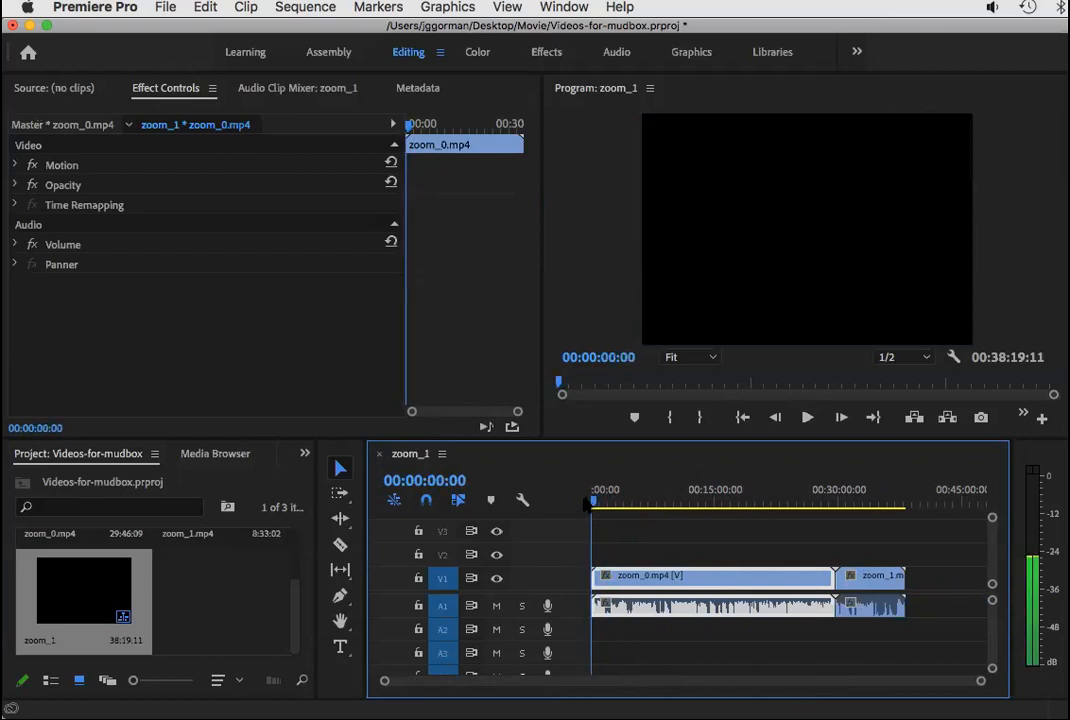
click(807, 417)
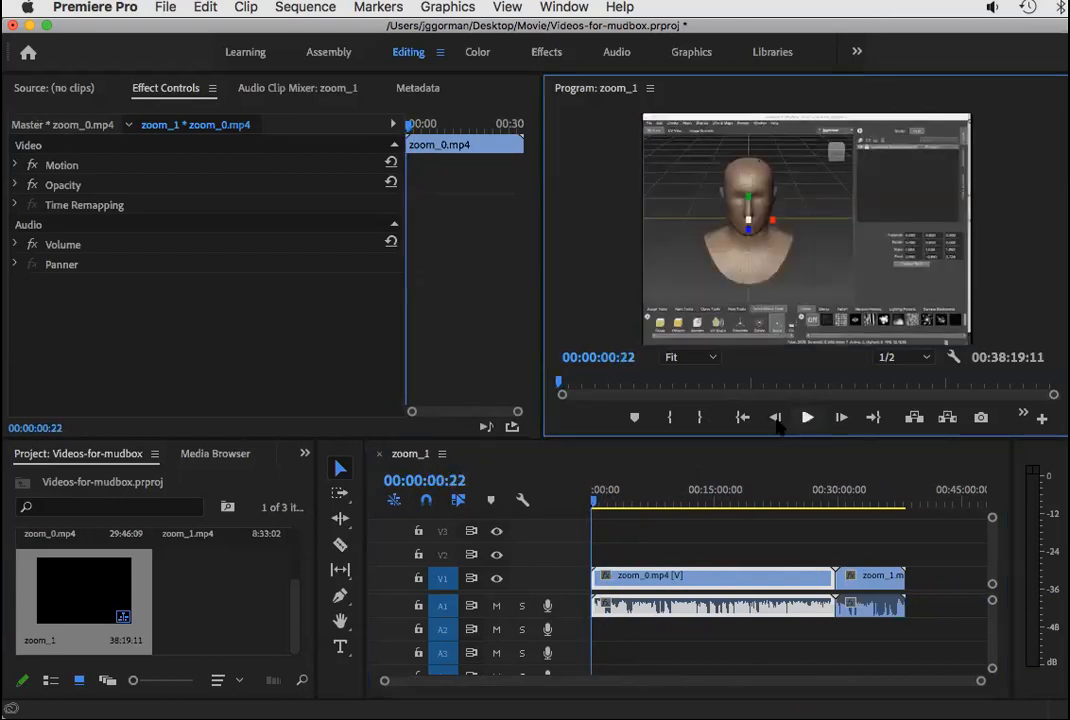
click(592, 503)
click(807, 417)
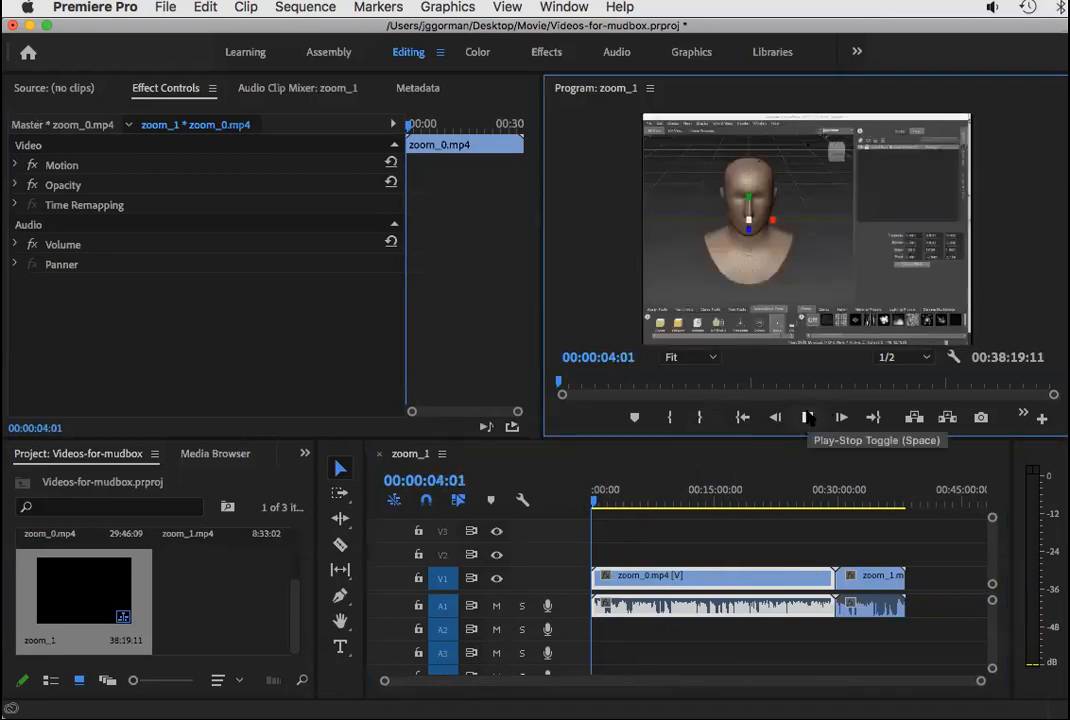
drag(600, 500, 740, 500)
click(813, 420)
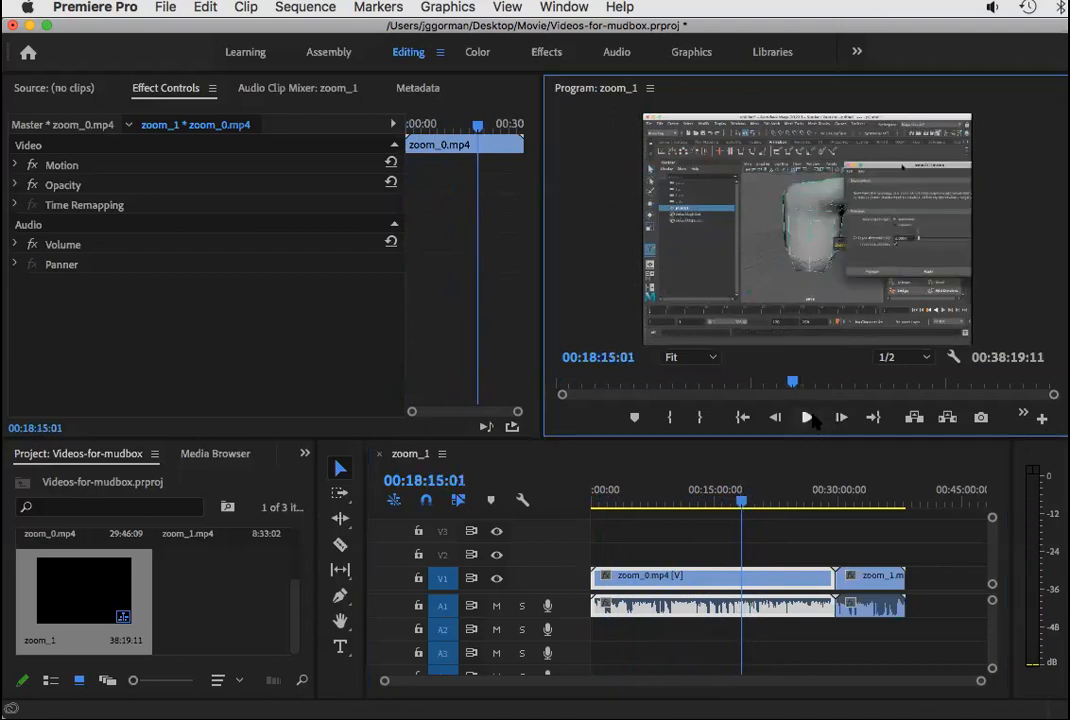
Preview the zoom_0.mp4 footage between about 18:15 and 19:10, replaying it from 00:18:28:20.
click(810, 419)
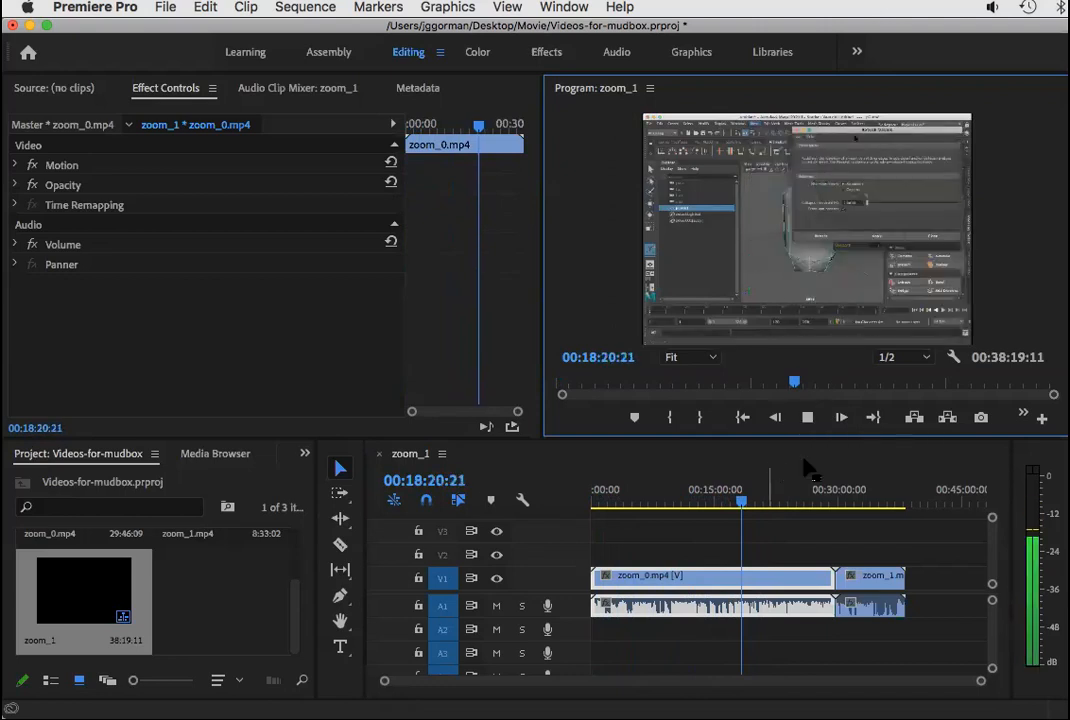
drag(744, 500, 754, 507)
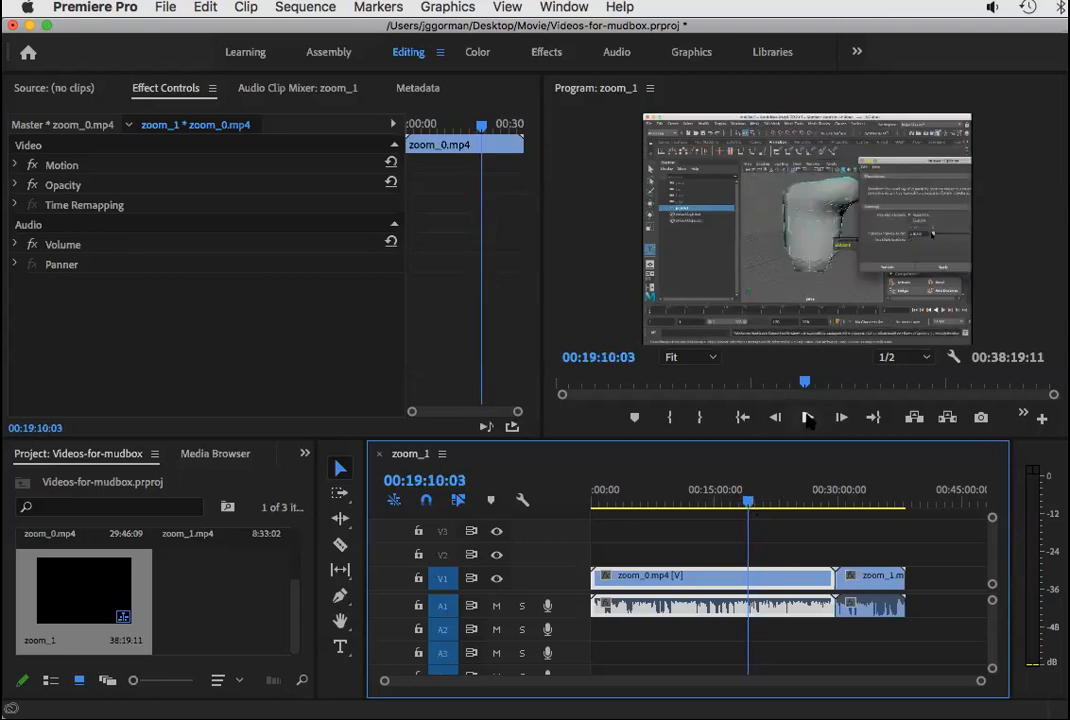
click(808, 418)
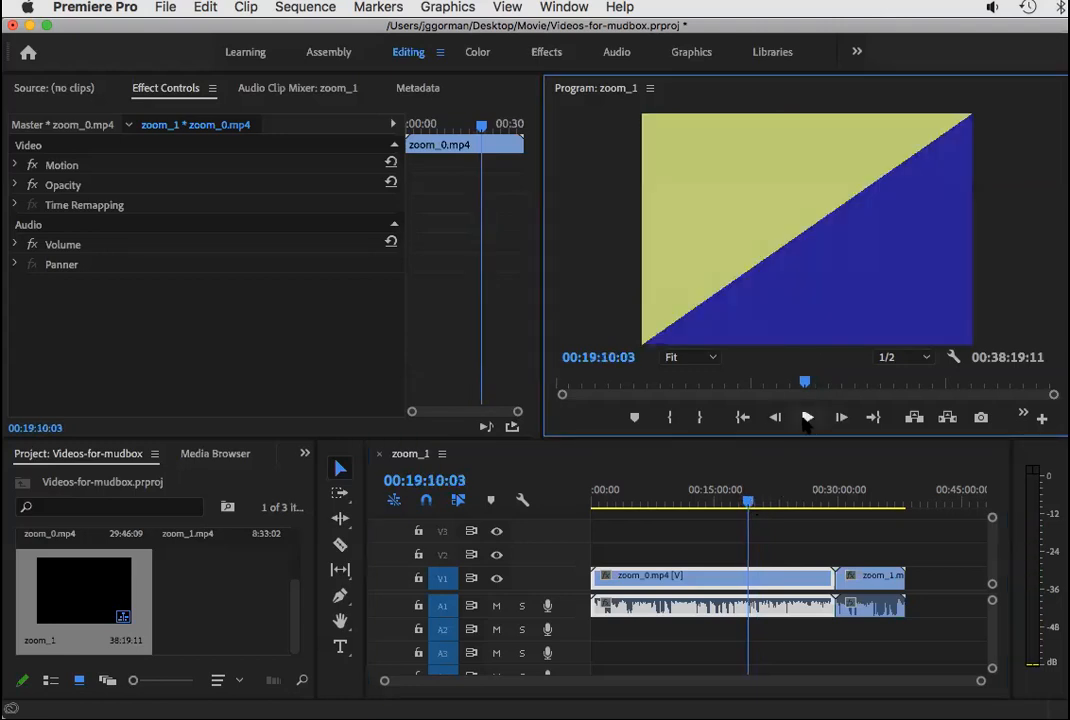
click(808, 418)
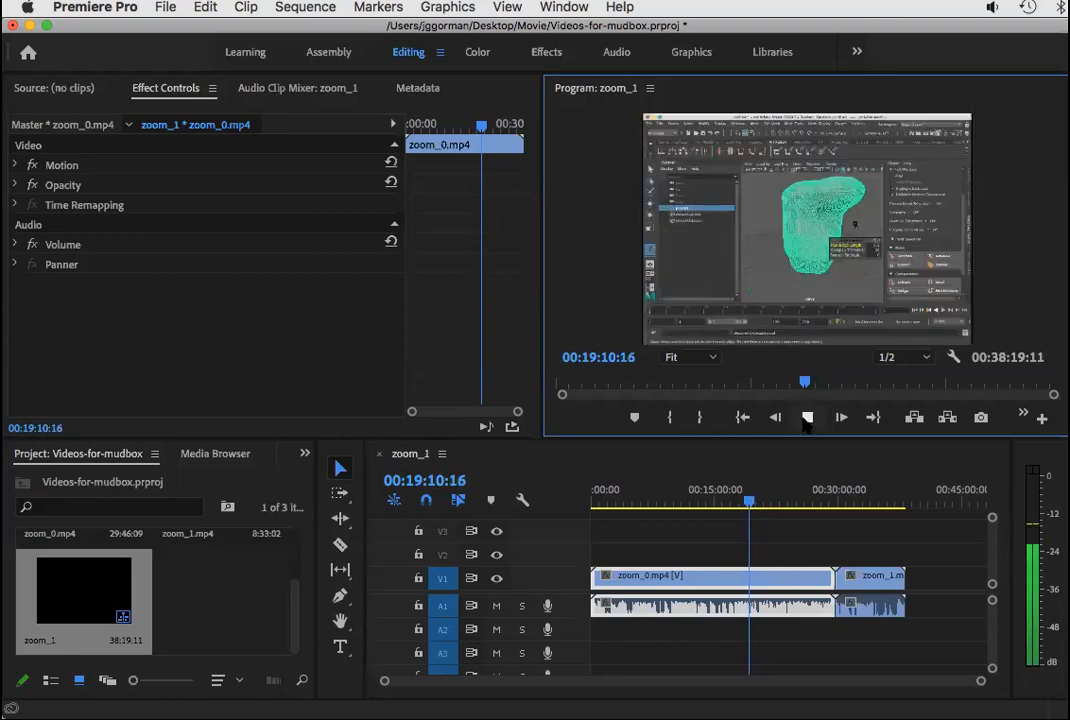
click(808, 418)
drag(748, 506, 742, 508)
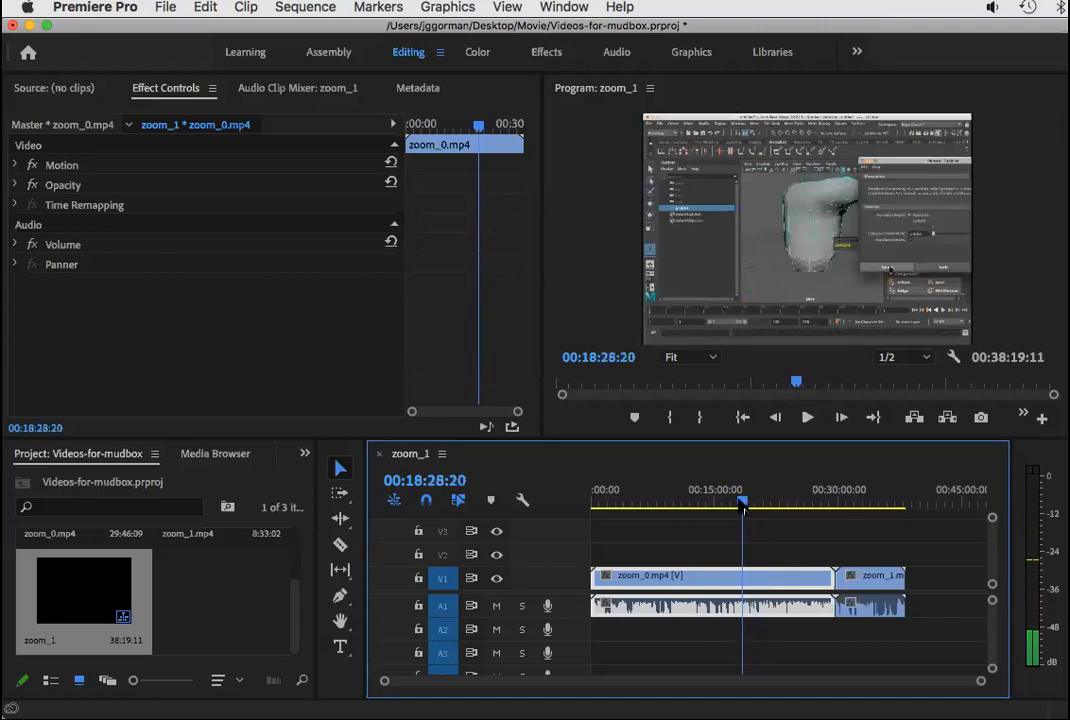
click(808, 417)
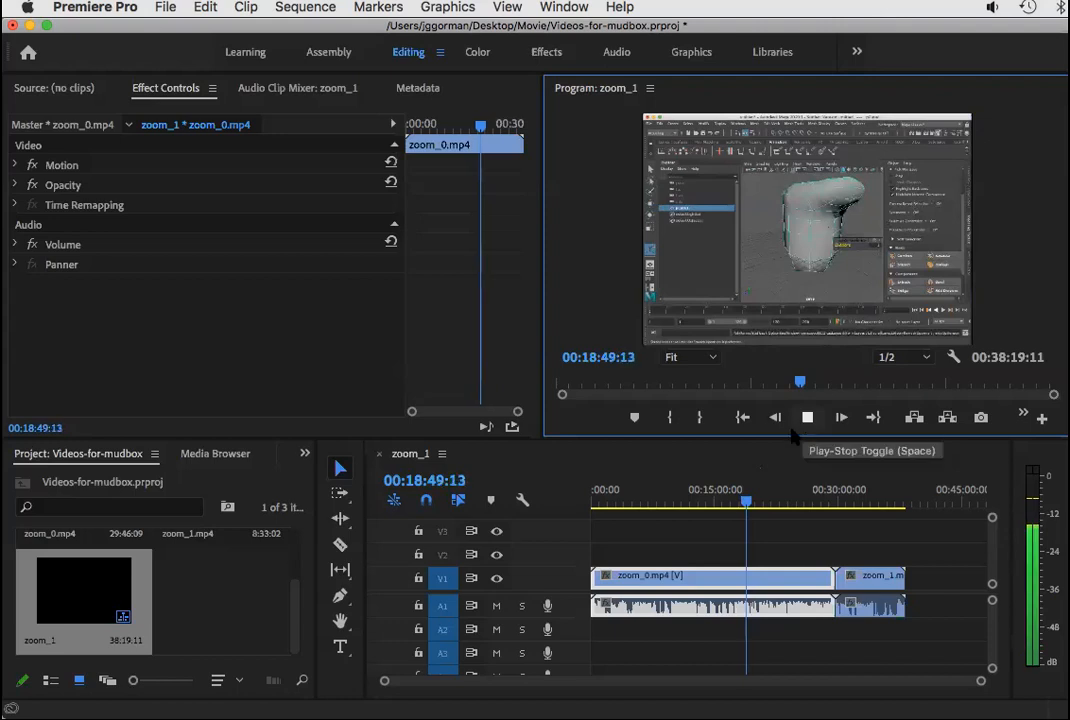
Check playback around 00:19:03, then move back past 00:18:49 and replay zoom_0.mp4 from there.
click(751, 503)
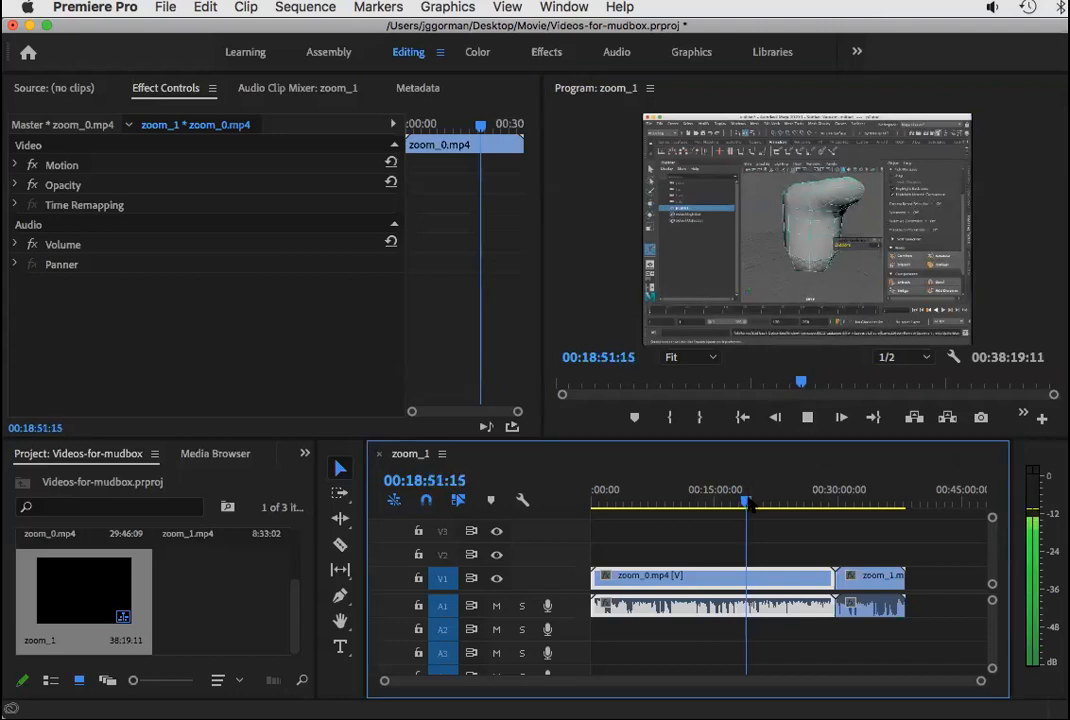
key(space)
drag(753, 505, 755, 505)
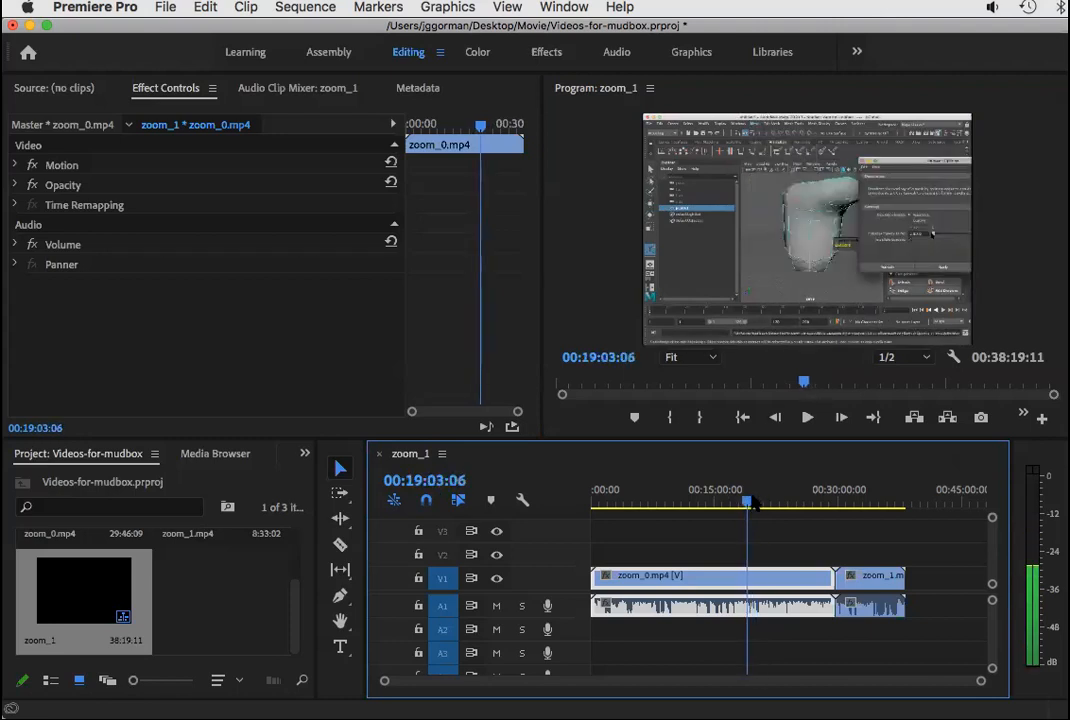
click(809, 418)
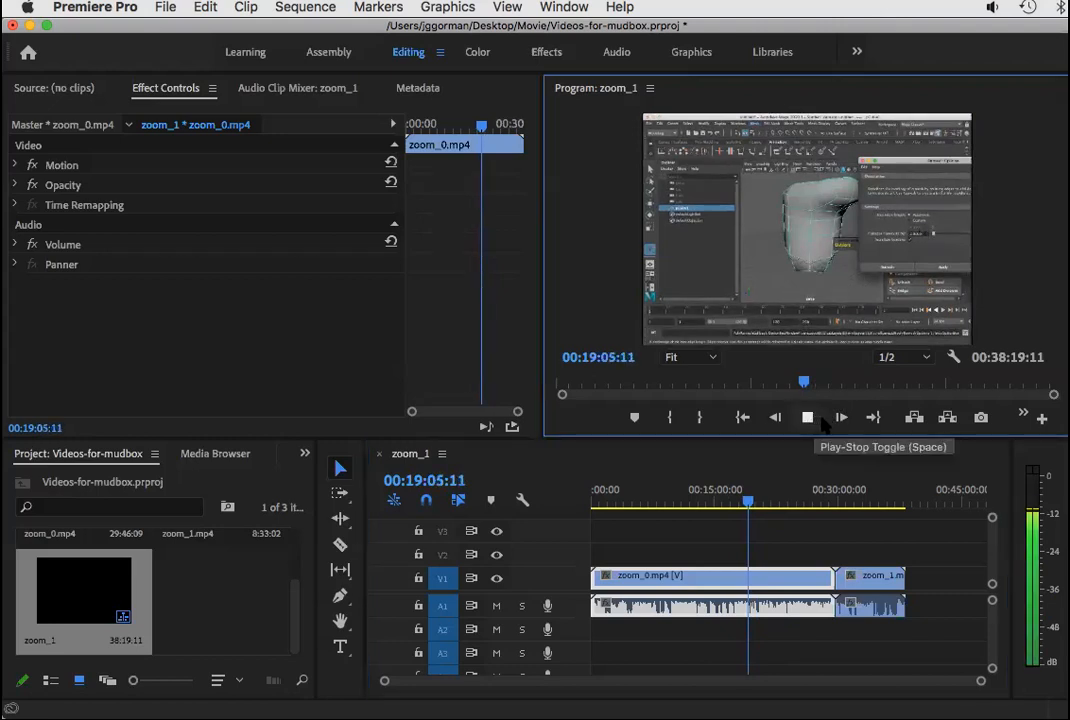
click(818, 420)
click(746, 503)
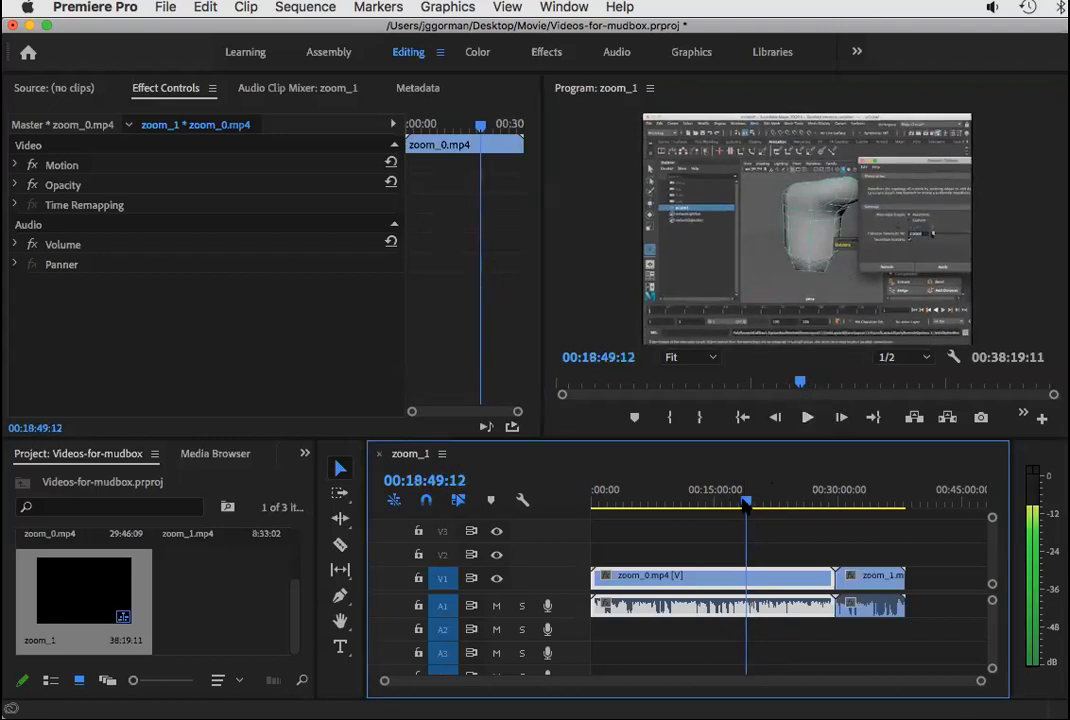
drag(746, 503, 744, 503)
click(807, 417)
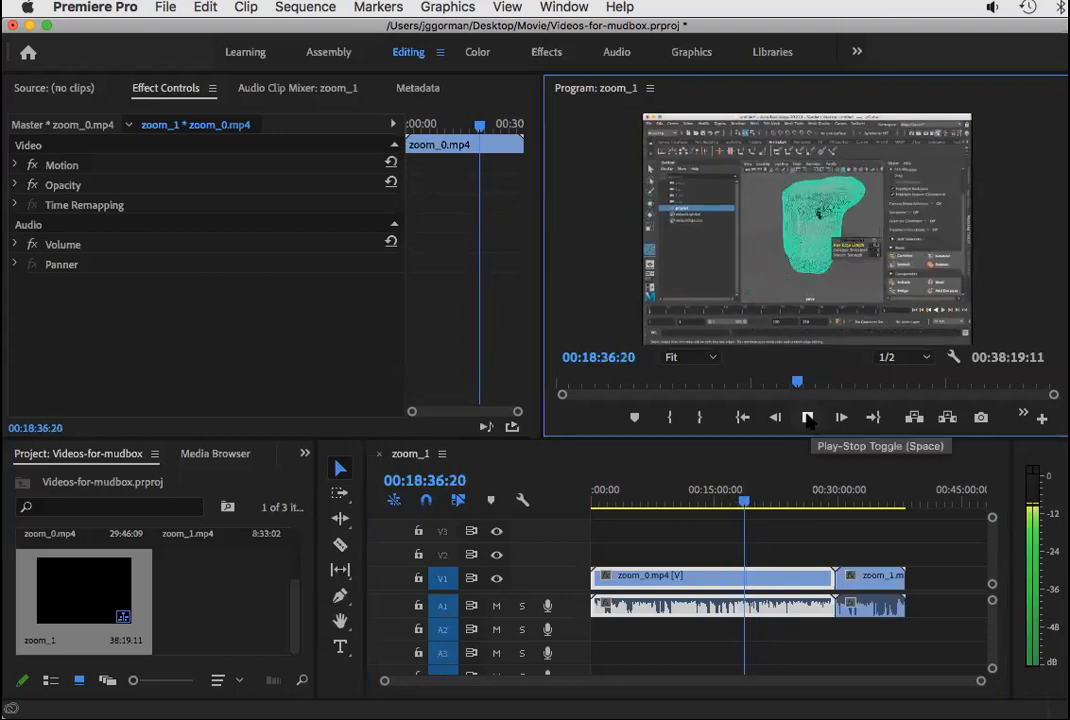
Stop playback near 00:18:36, step back frame by frame, and move the playhead to 00:18:21:23.
click(807, 418)
click(776, 419)
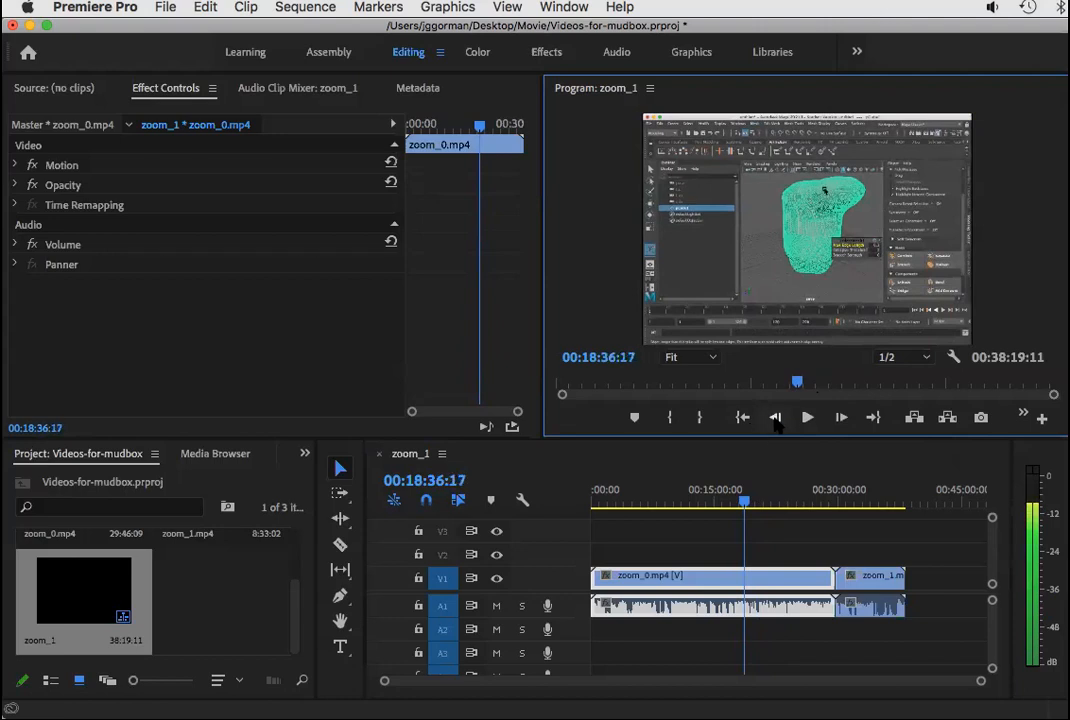
double_click(776, 420)
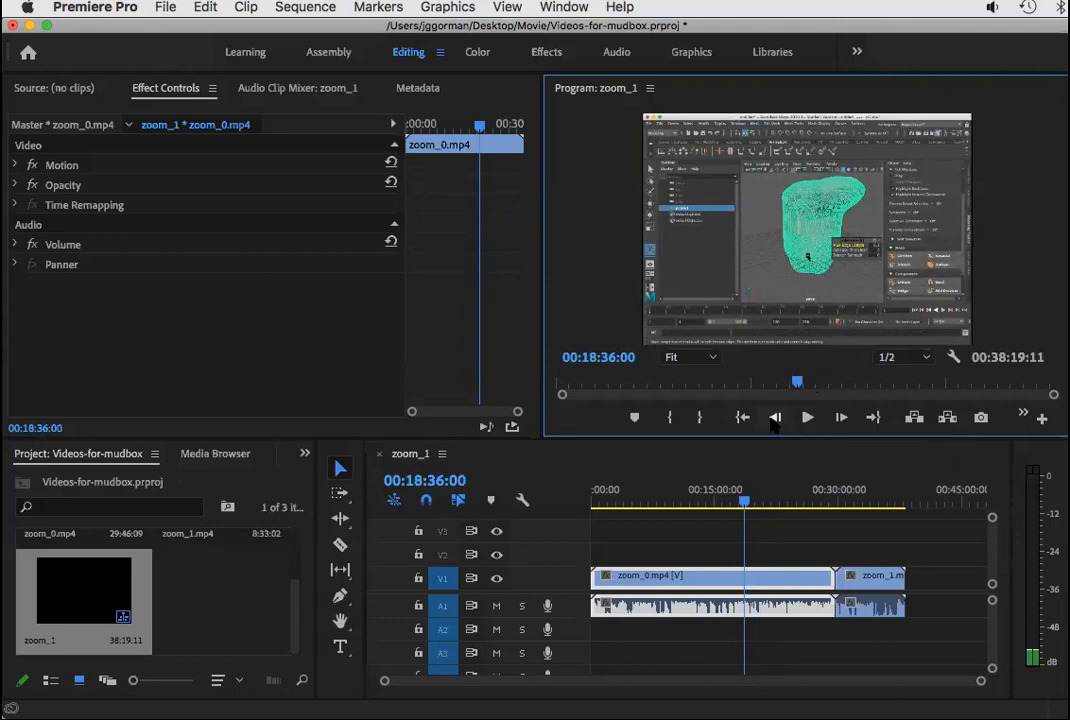
triple_click(776, 420)
triple_click(775, 420)
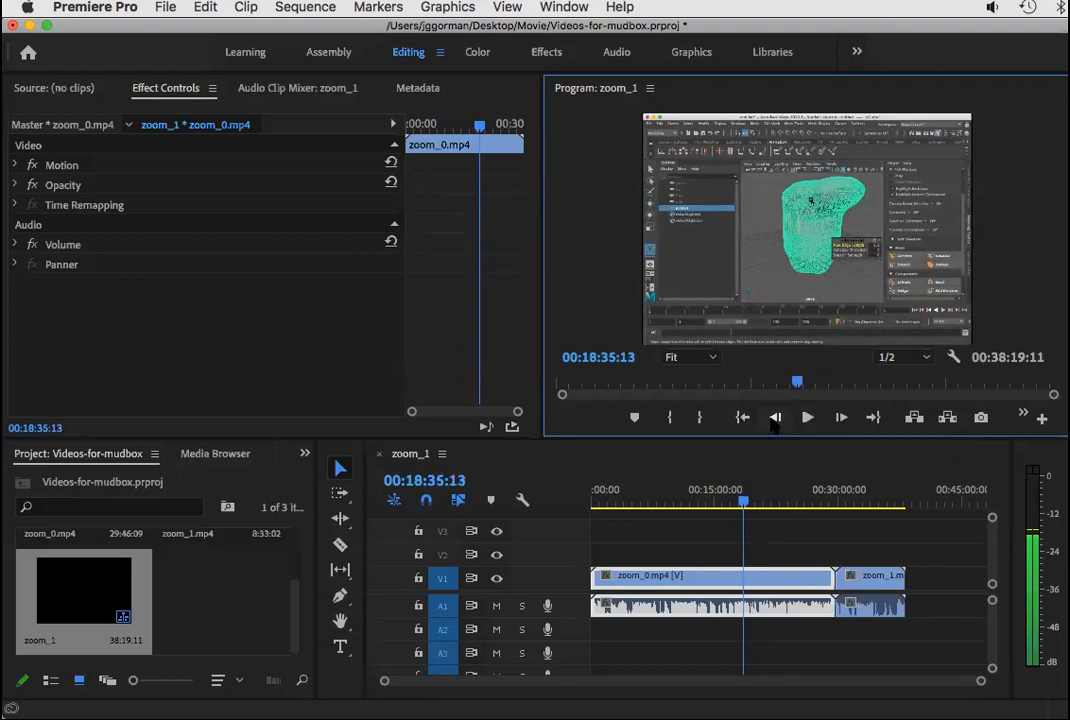
triple_click(776, 420)
double_click(776, 420)
drag(744, 505, 742, 503)
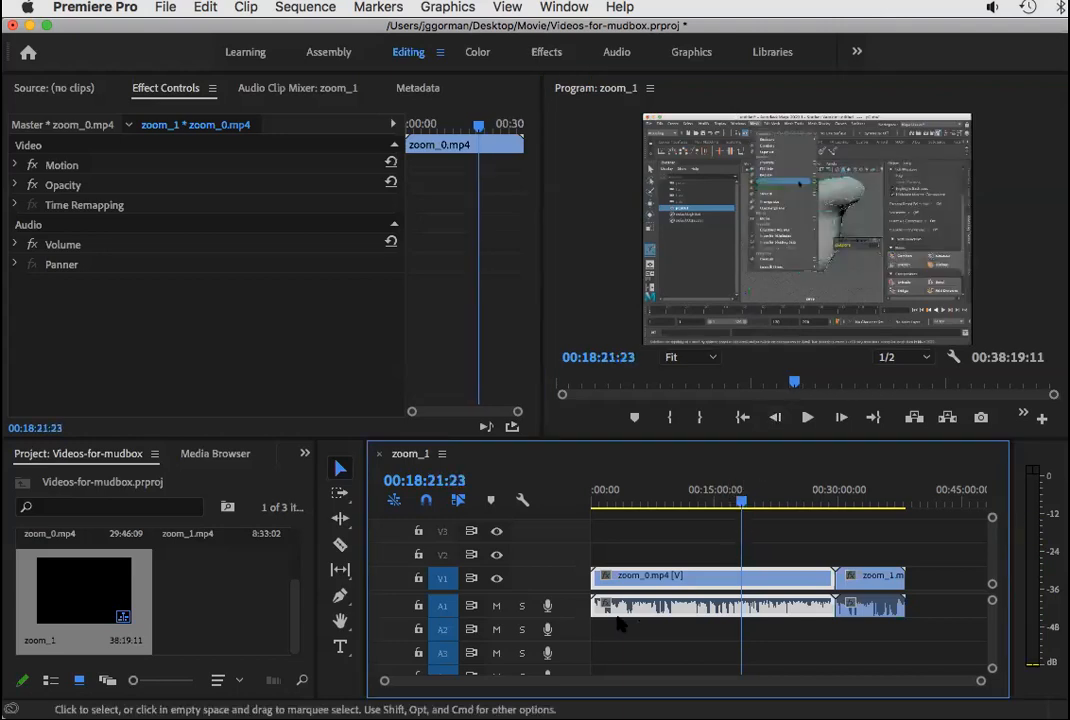
Play zoom_0.mp4 from 00:17:54:16 to find the start of the unwanted section and split the clip at 00:17:59:00 with the Razor tool.
drag(385, 681, 575, 681)
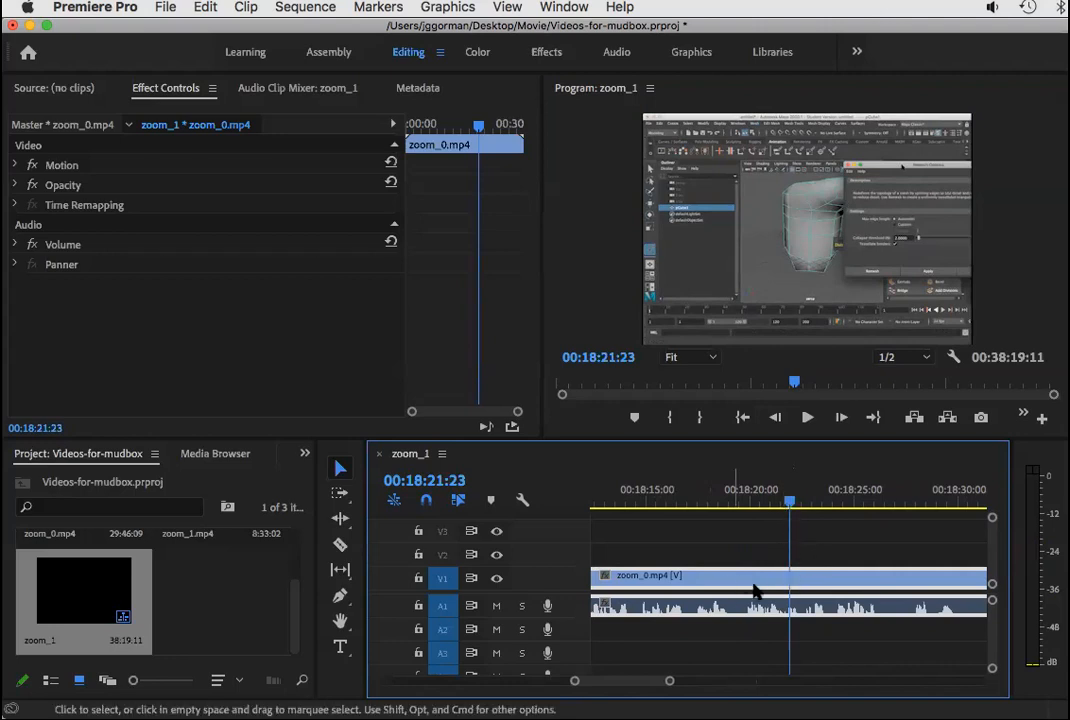
click(794, 503)
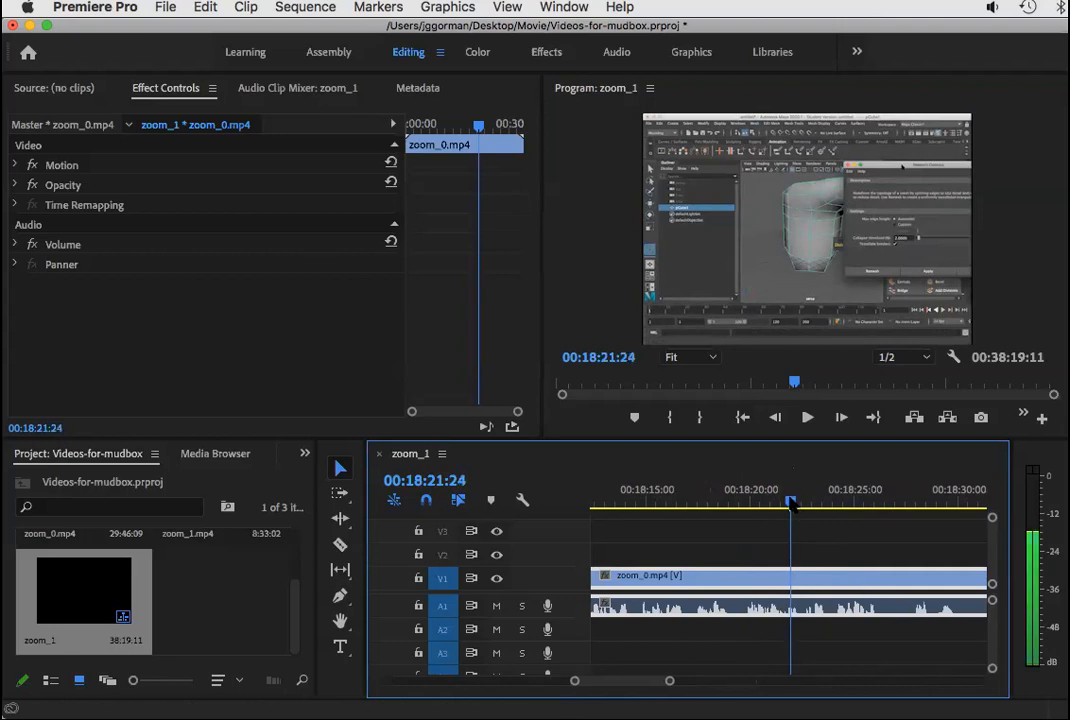
drag(790, 505, 665, 503)
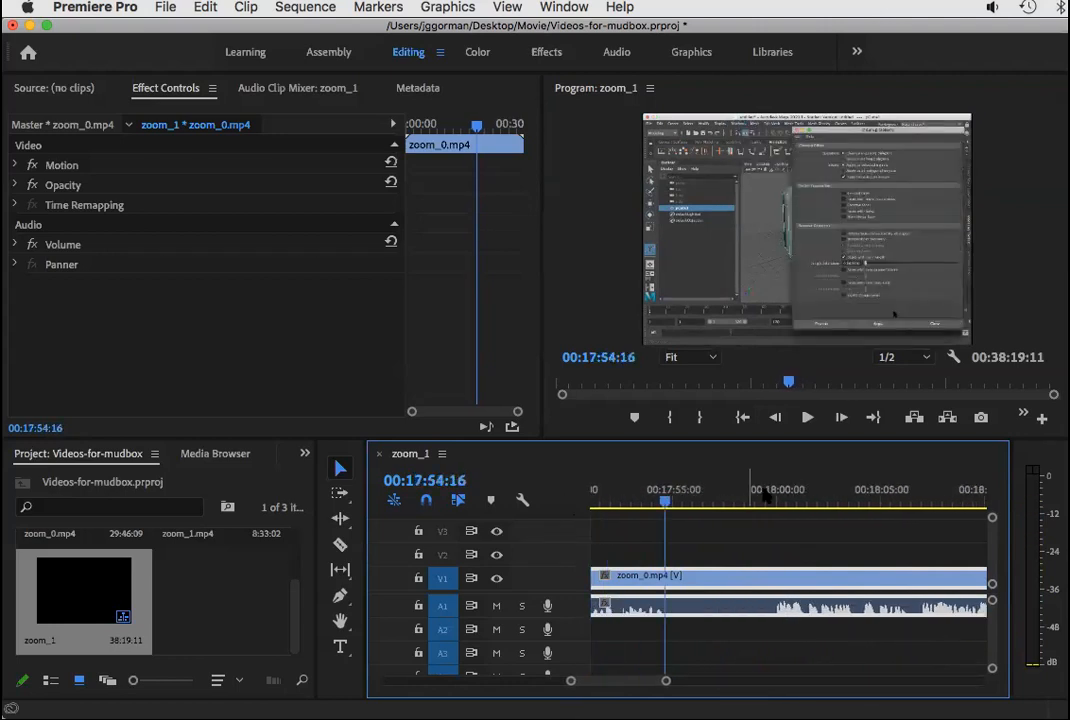
click(807, 417)
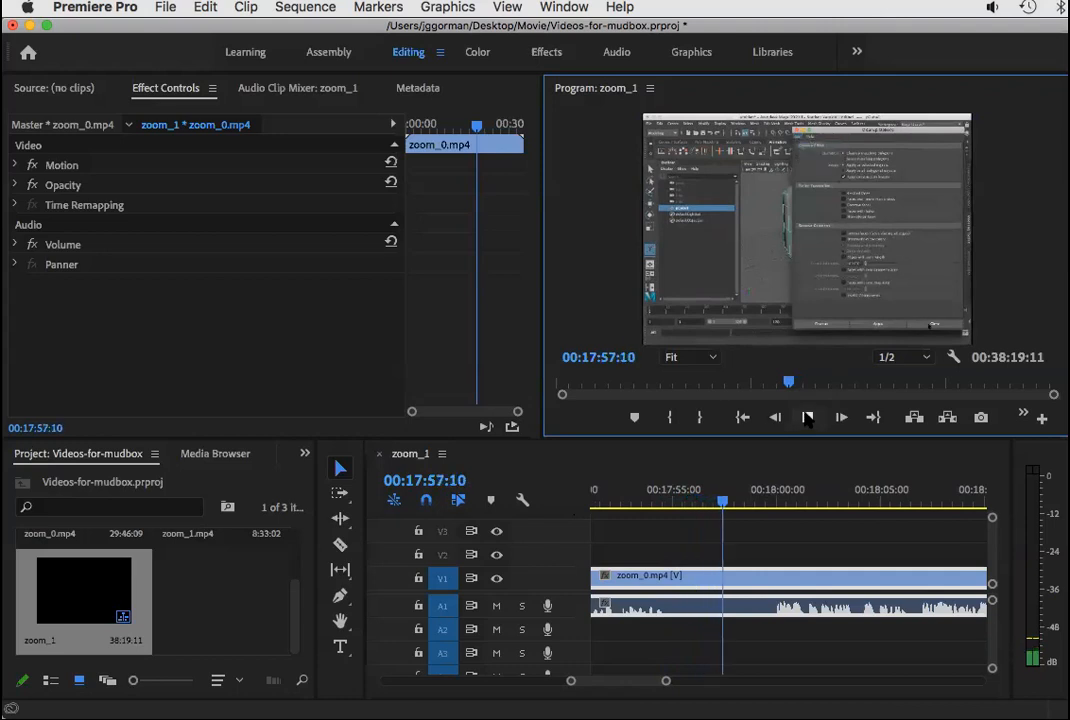
click(807, 417)
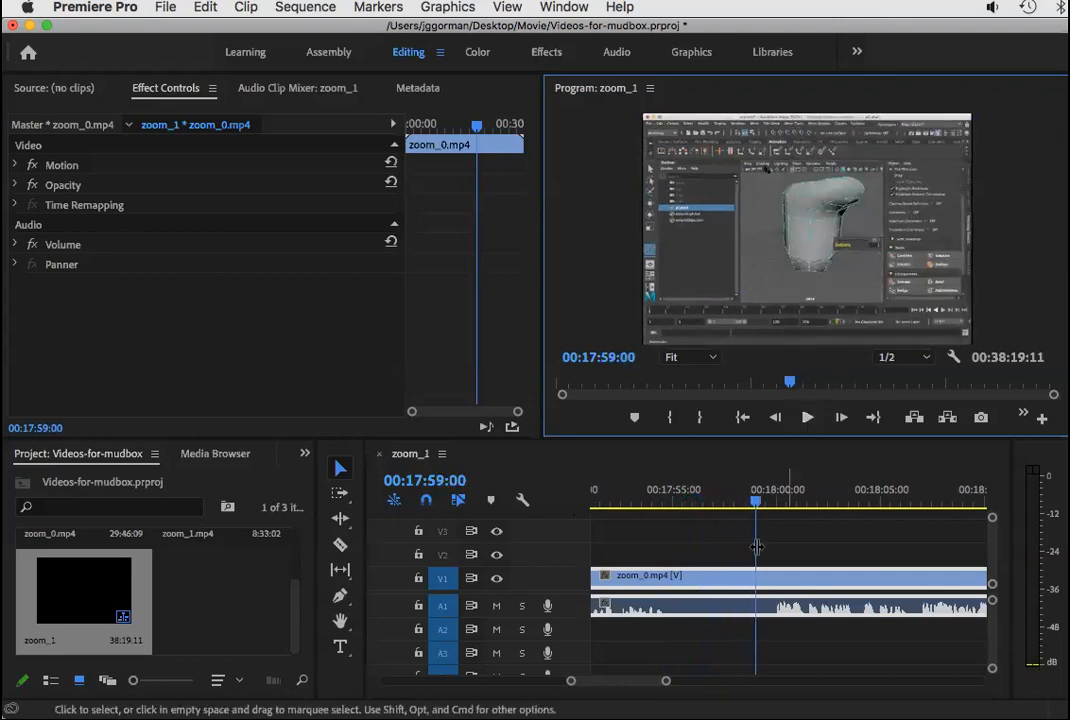
click(340, 545)
click(757, 578)
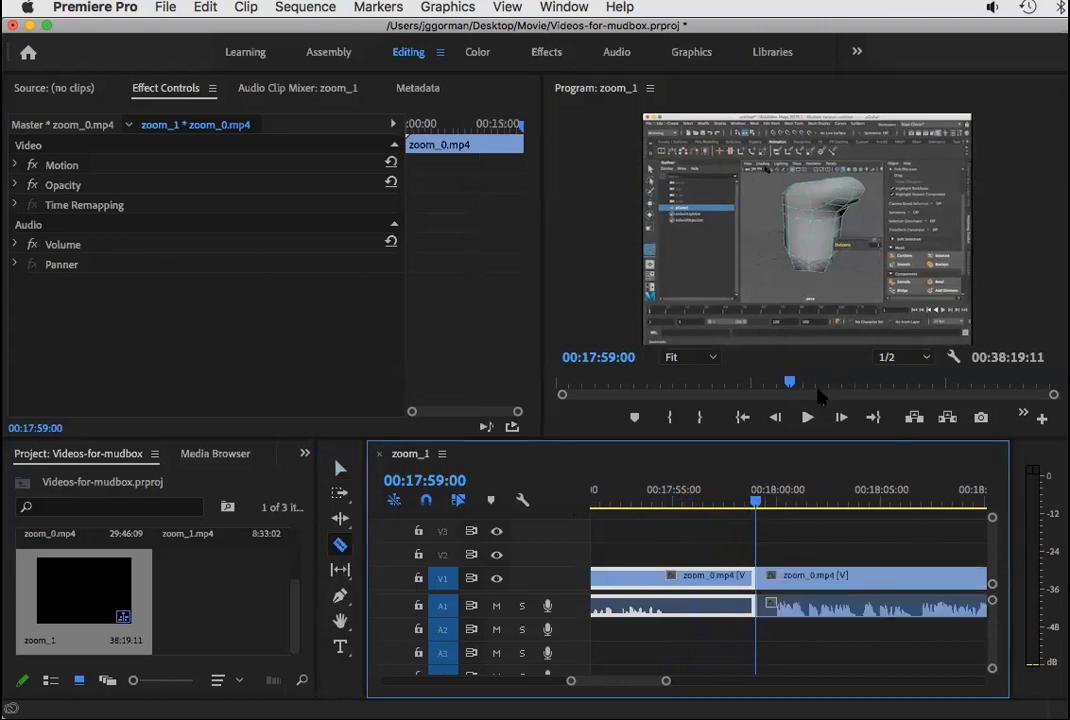
Preview the footage after the cut, sampling from 00:18:18:07 and again from about 19:00, to look for the section's end.
click(808, 418)
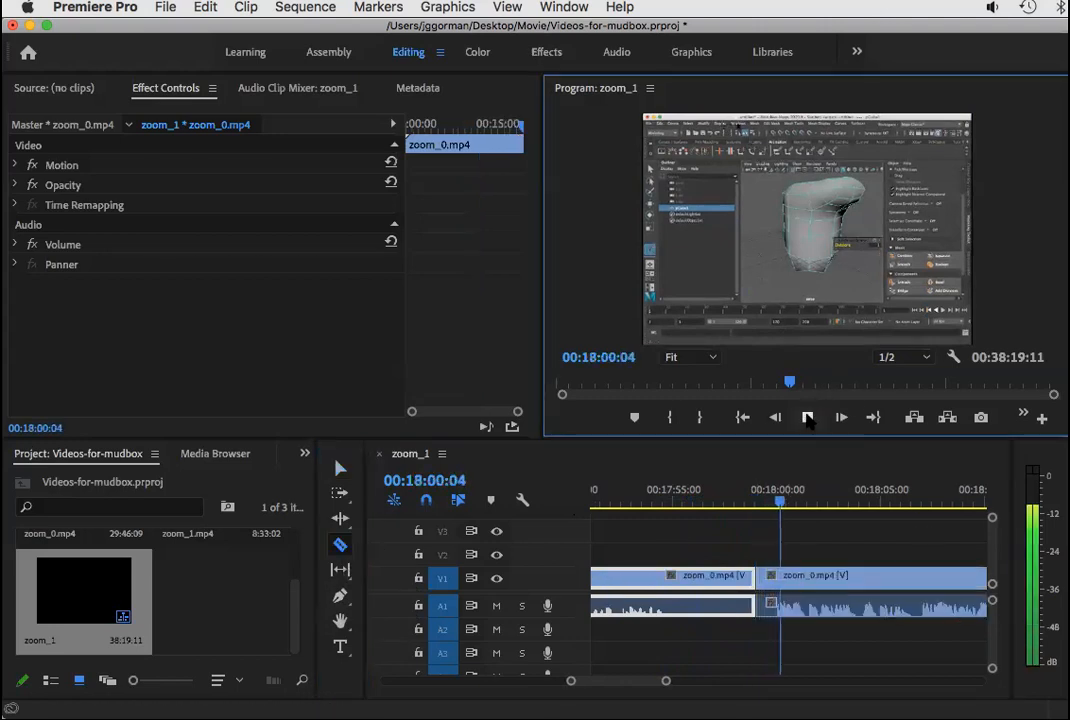
click(808, 418)
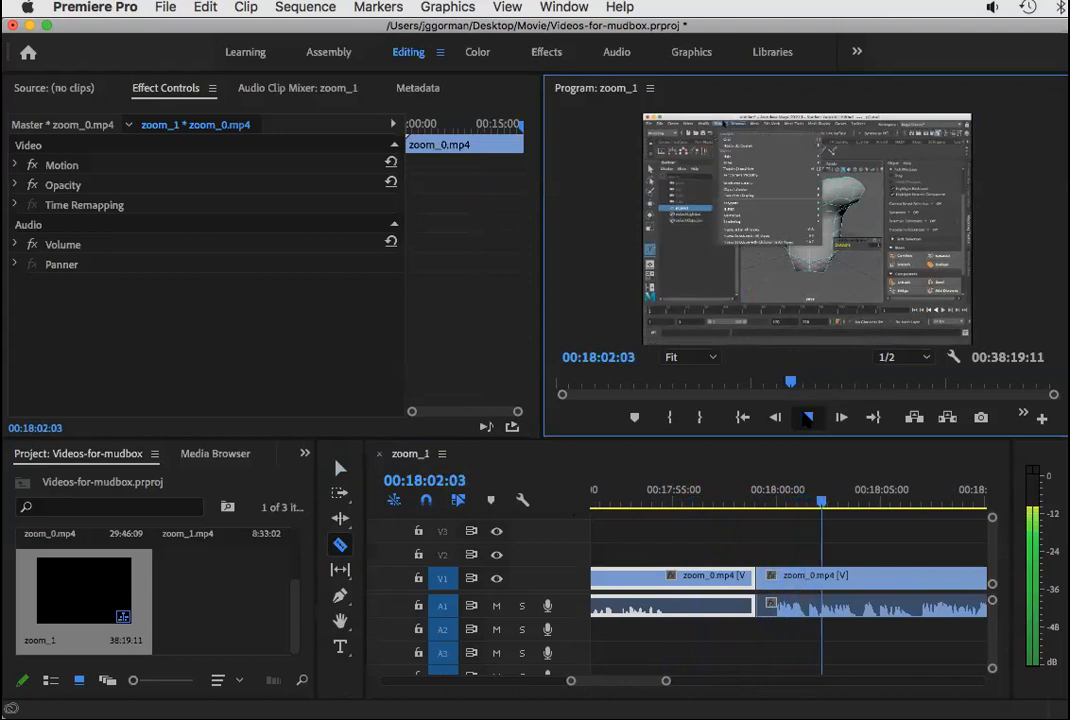
drag(666, 682, 688, 682)
drag(790, 505, 931, 503)
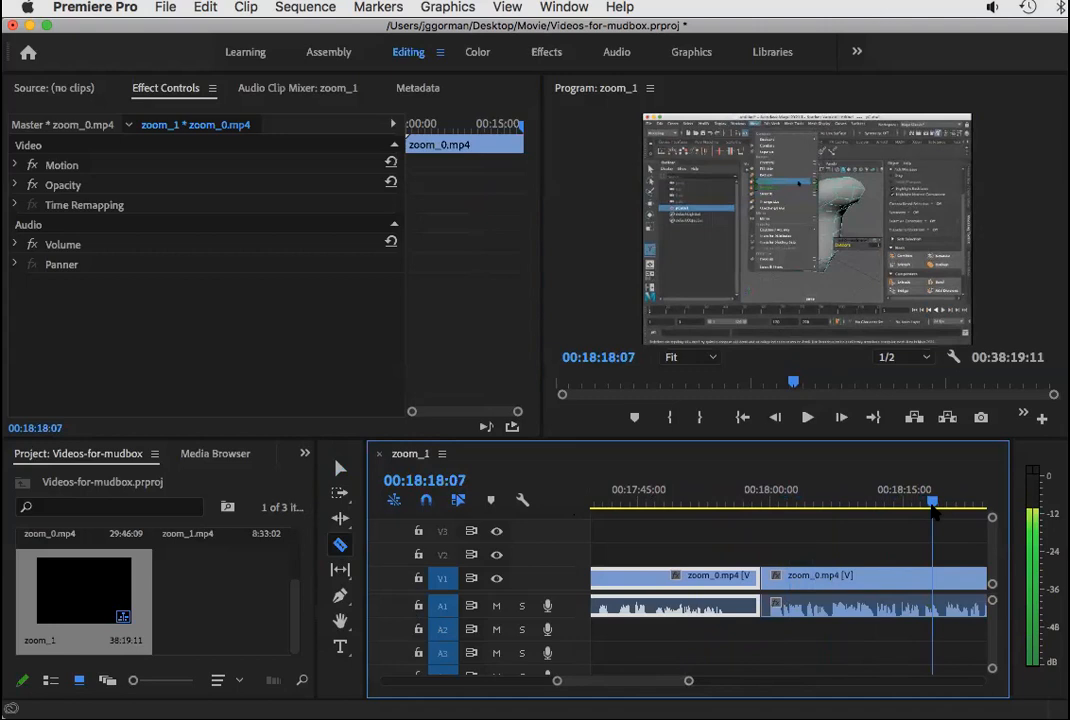
click(806, 418)
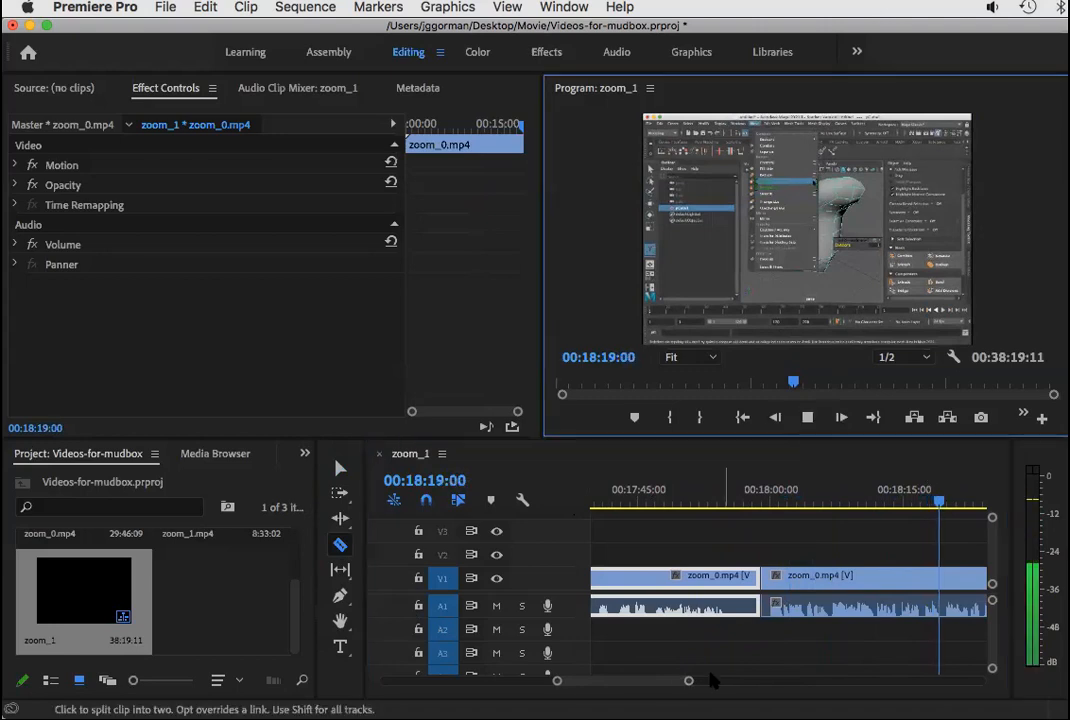
drag(689, 681, 752, 685)
mouse_move(624, 682)
mouse_down()
mouse_move(646, 682)
mouse_move(628, 686)
mouse_move(633, 679)
mouse_up()
drag(714, 495, 775, 497)
click(807, 418)
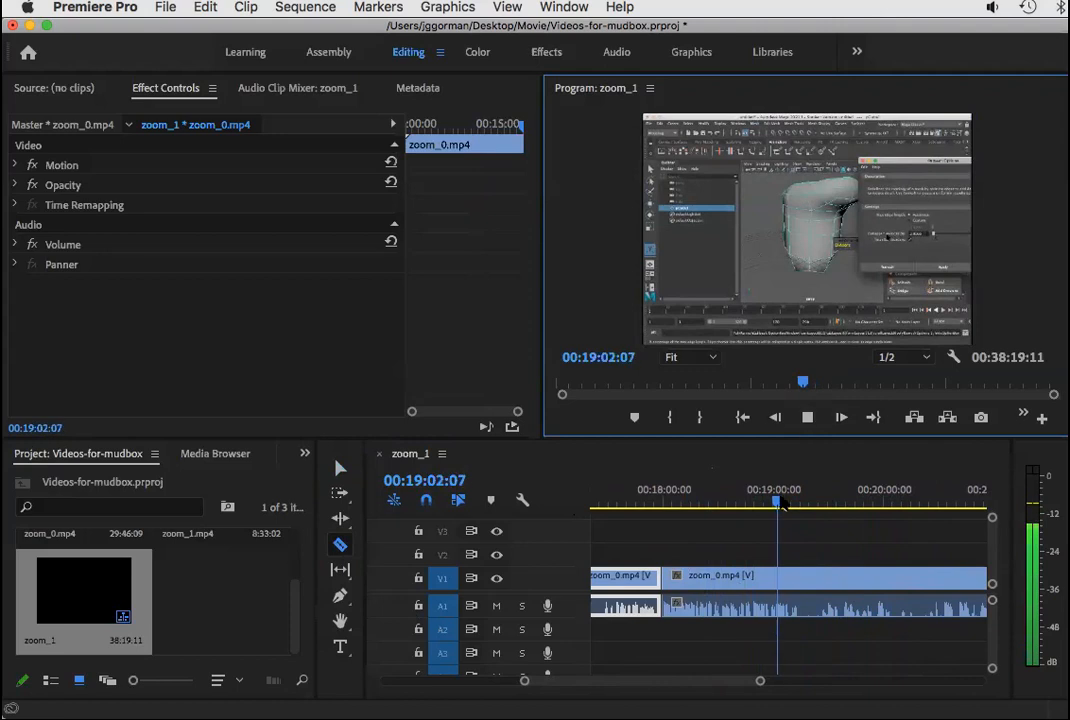
Replay from about 18:50 to find the end of the unwanted section and split zoom_0.mp4 at 00:18:57:19.
drag(779, 503, 754, 507)
click(807, 418)
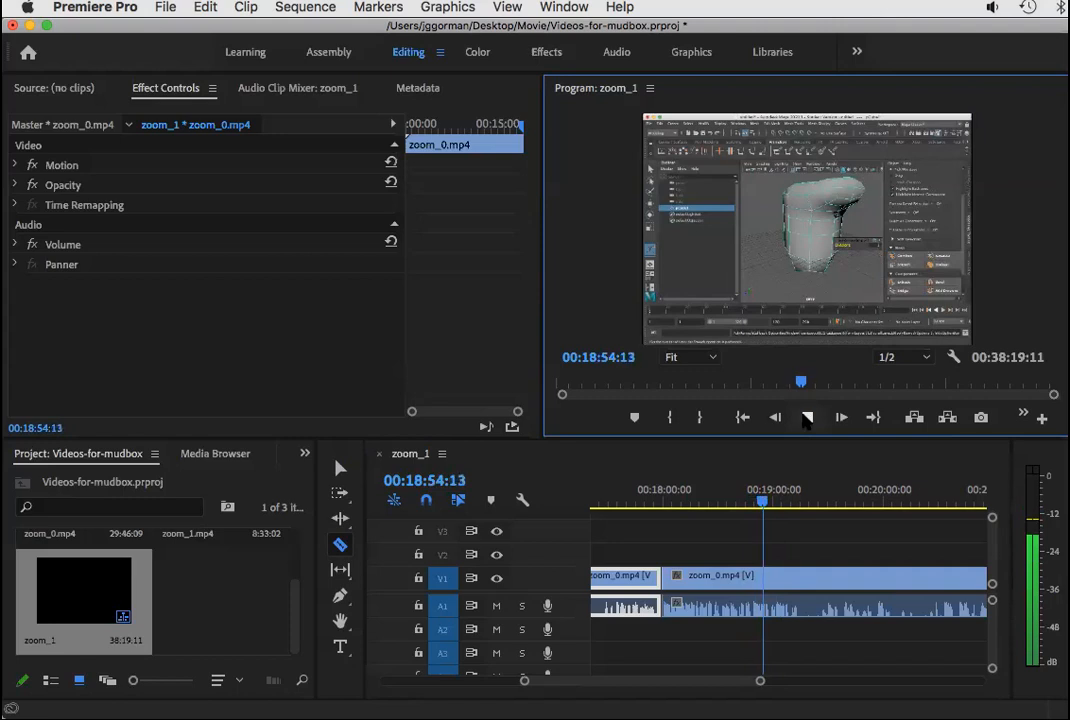
click(807, 418)
click(807, 418)
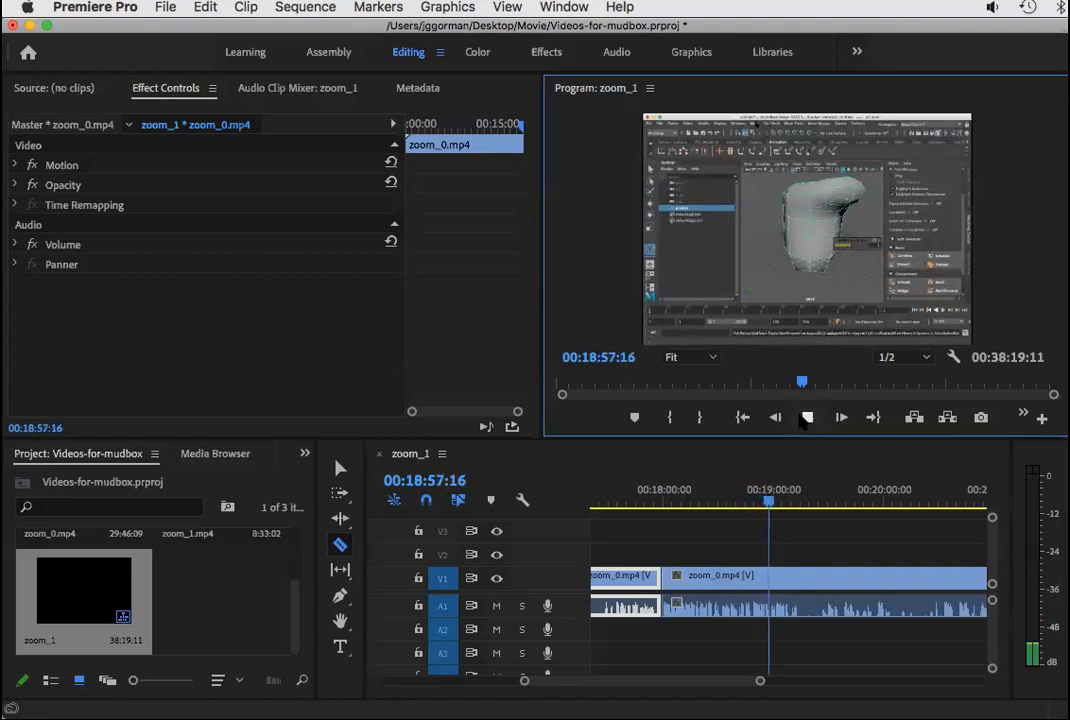
key(space)
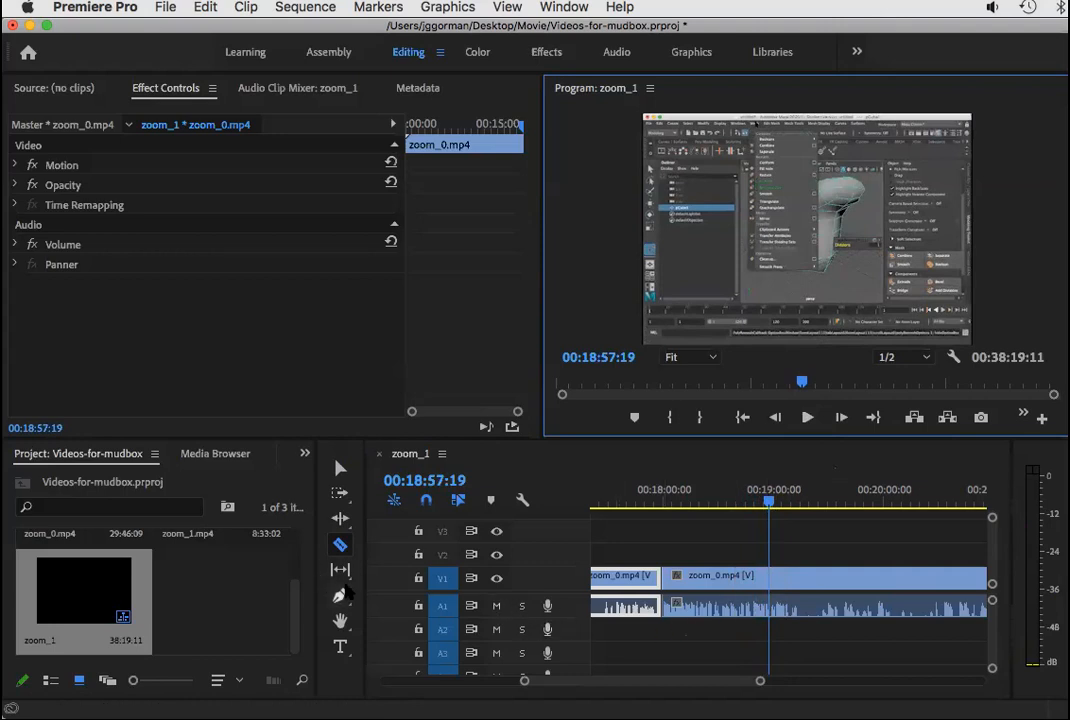
click(775, 576)
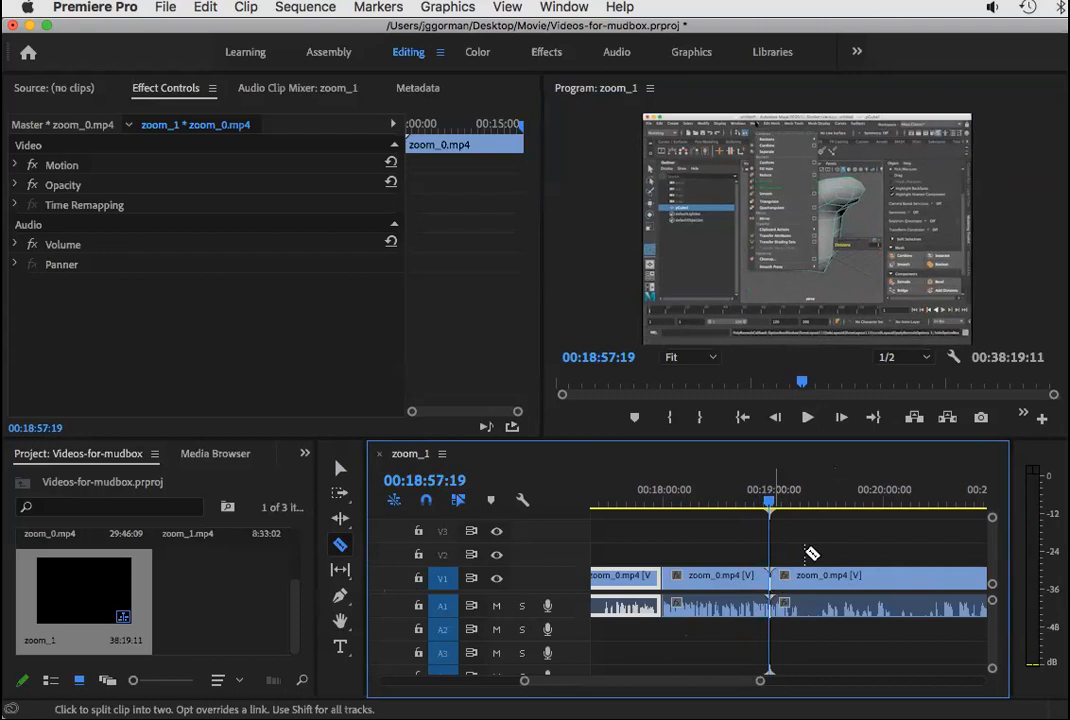
Delete the middle zoom_0.mp4 segment between the two cuts, leaving its gap in the timeline.
click(339, 467)
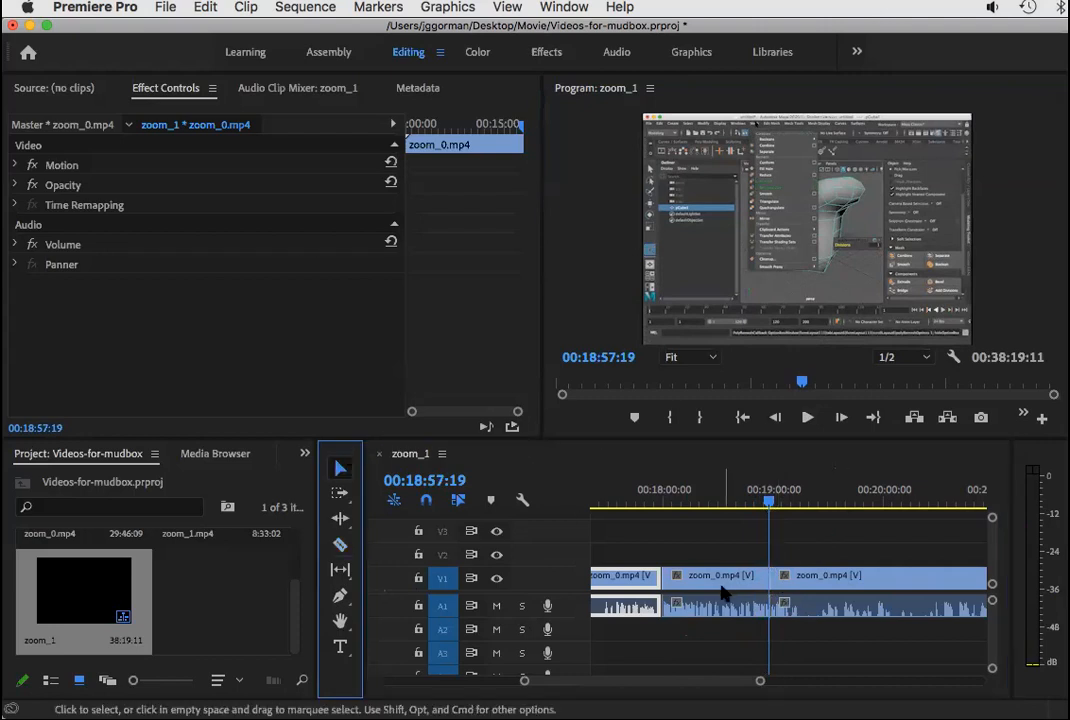
click(726, 585)
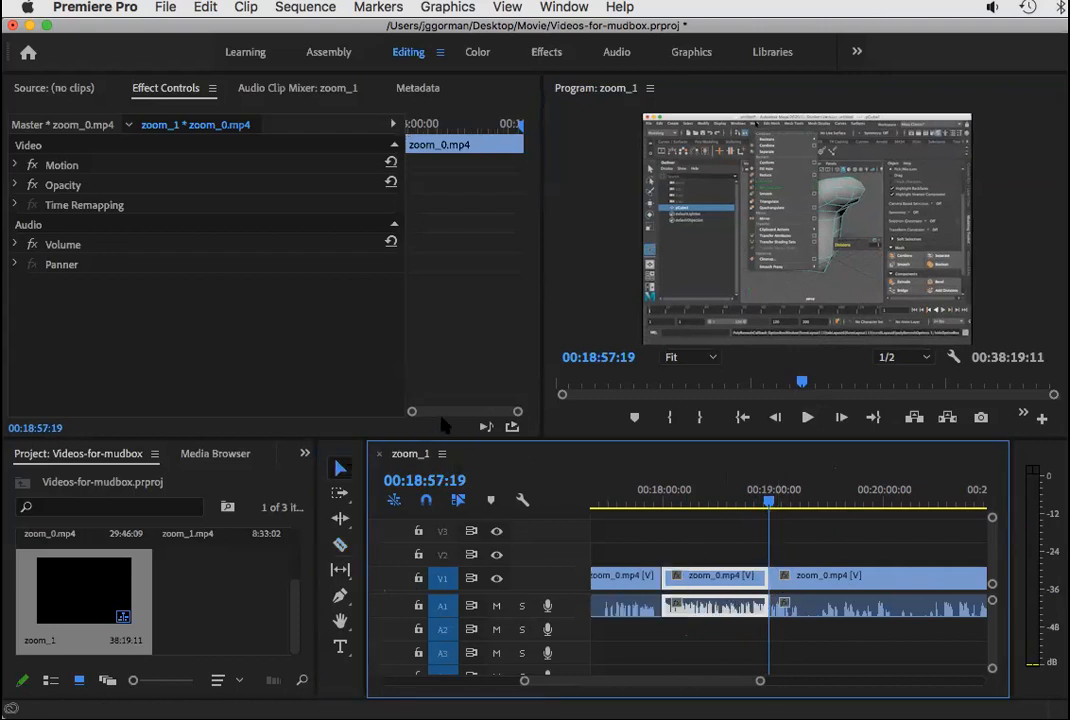
key(Delete)
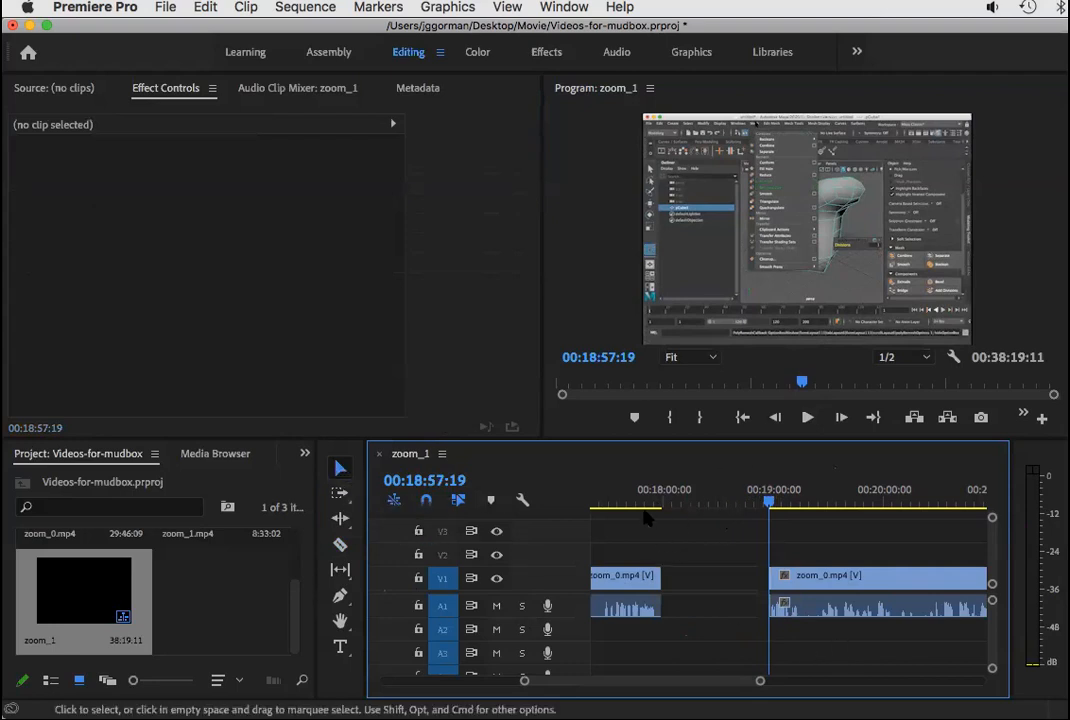
Move the playhead to 00:17:56:18 and extend the end of the zoom_0.mp4 segment before the gap to about 00:18:10.
drag(668, 490, 656, 490)
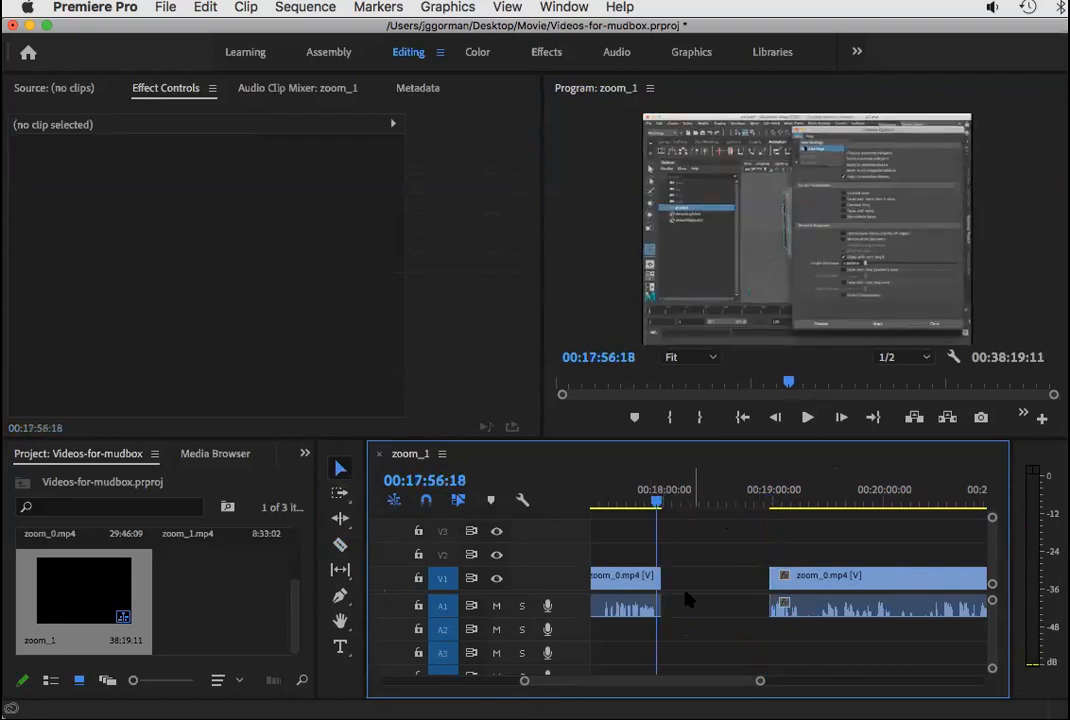
drag(667, 578, 685, 577)
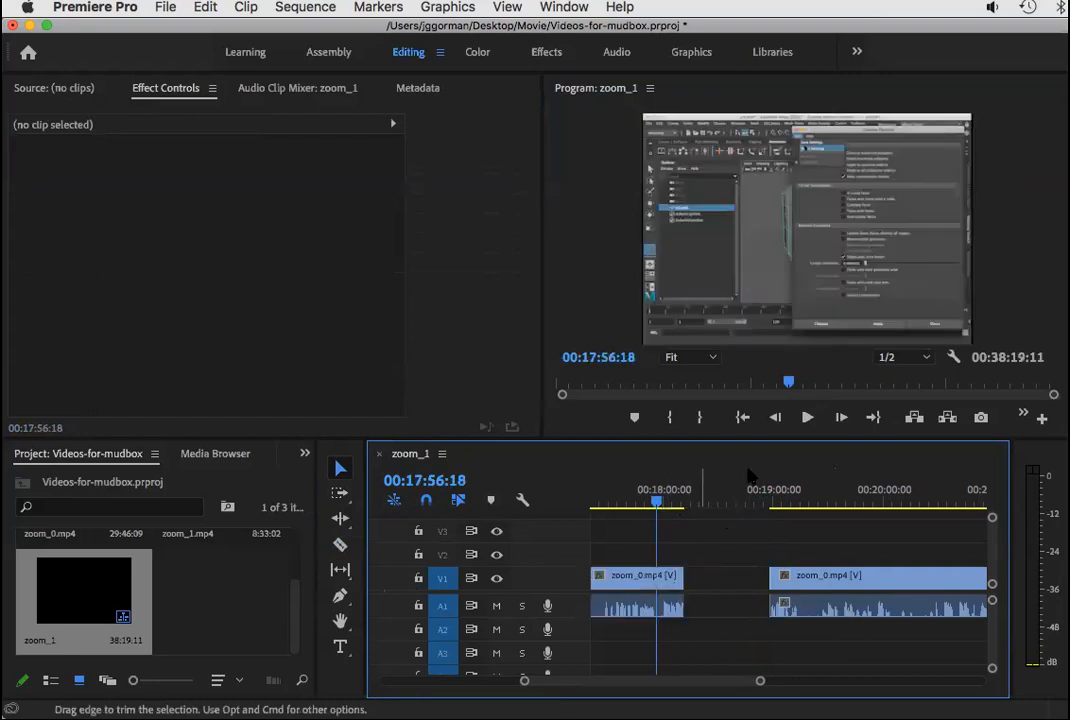
Preview from 00:17:56:18 while extending the zoom_0.mp4 segment before the gap, and trim its end to 00:18:26:03.
click(807, 417)
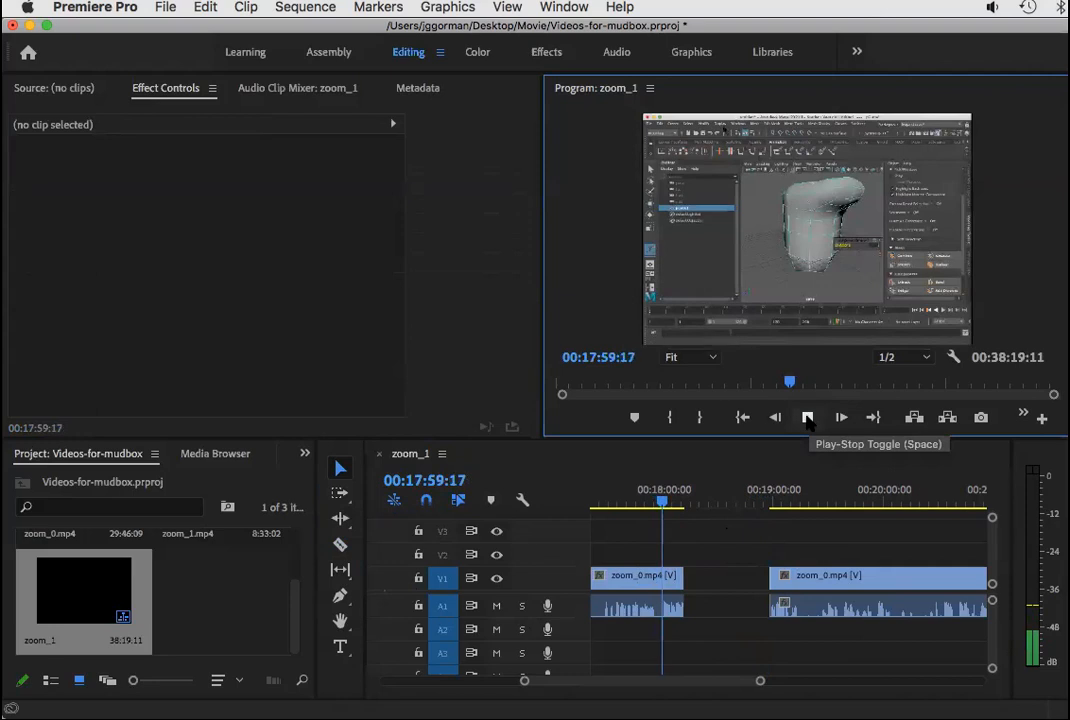
drag(680, 576, 720, 576)
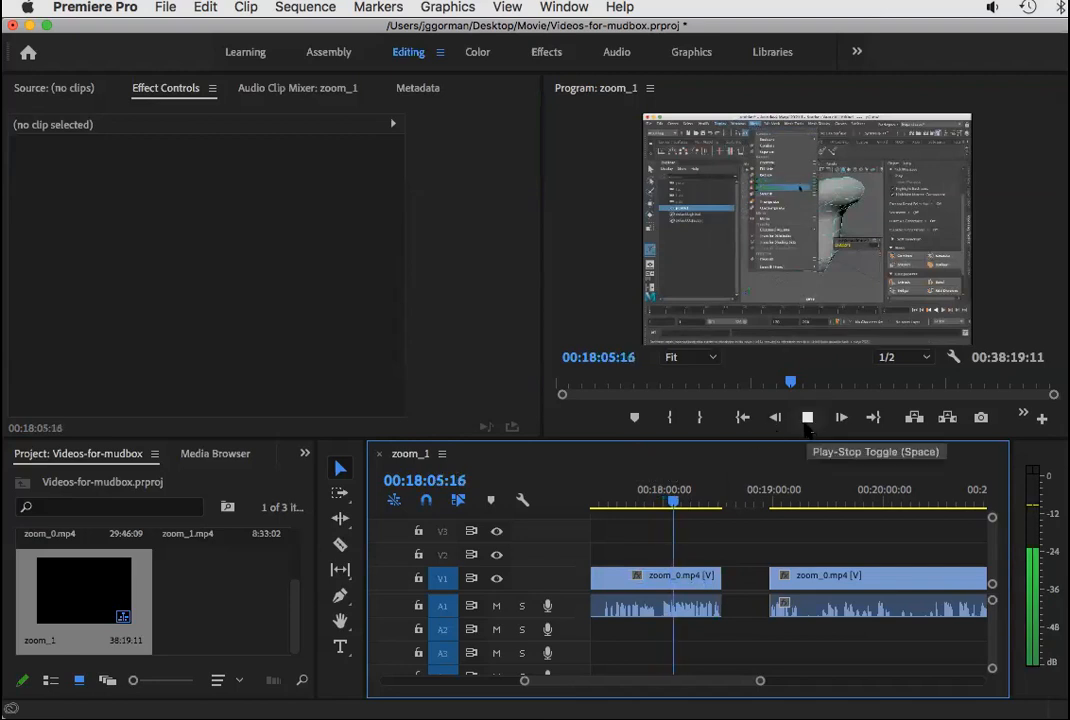
click(808, 419)
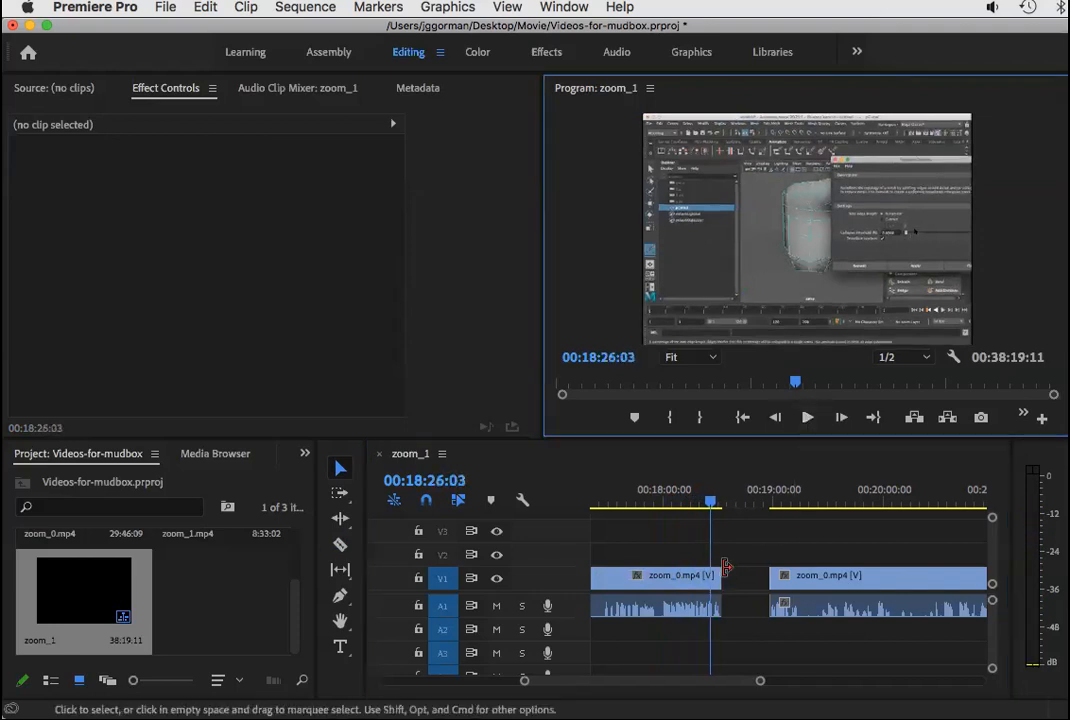
drag(719, 580, 710, 580)
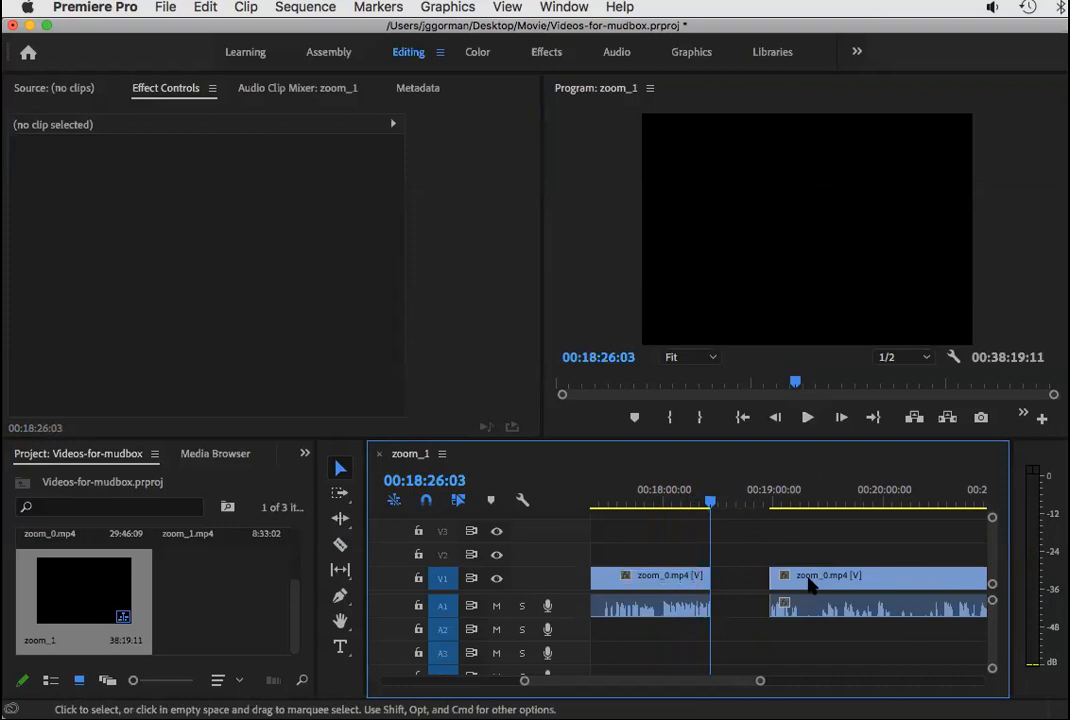
Select all clips after the gap with Track Select Forward and move them against the first segment's end at 00:18:26:03.
click(341, 494)
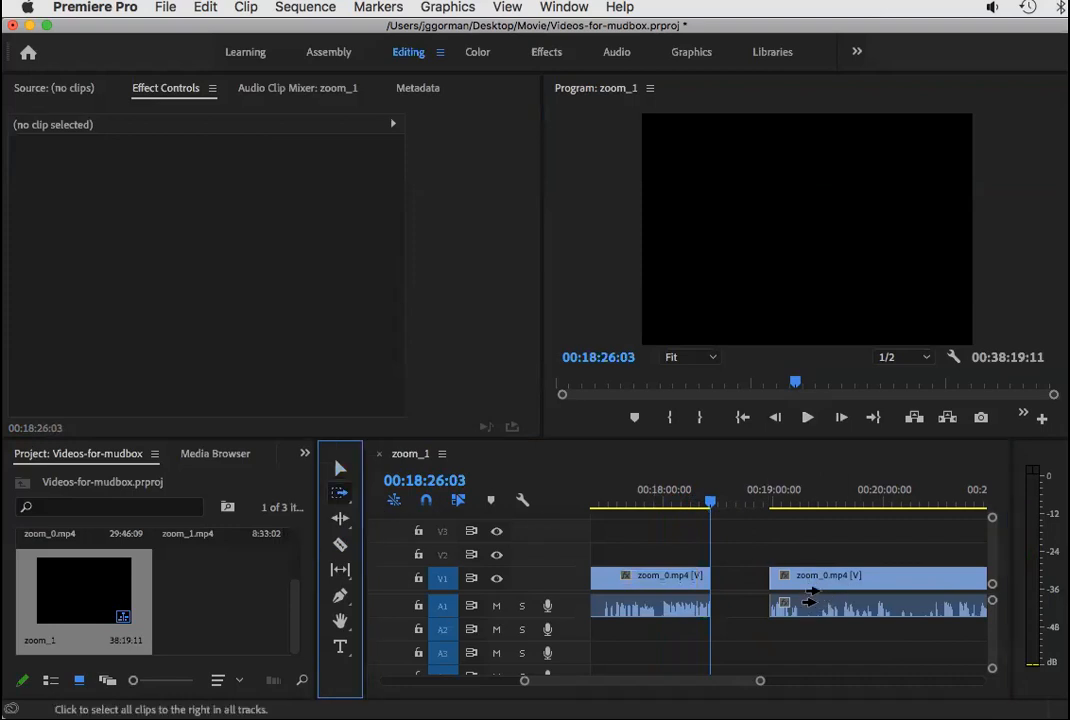
click(808, 578)
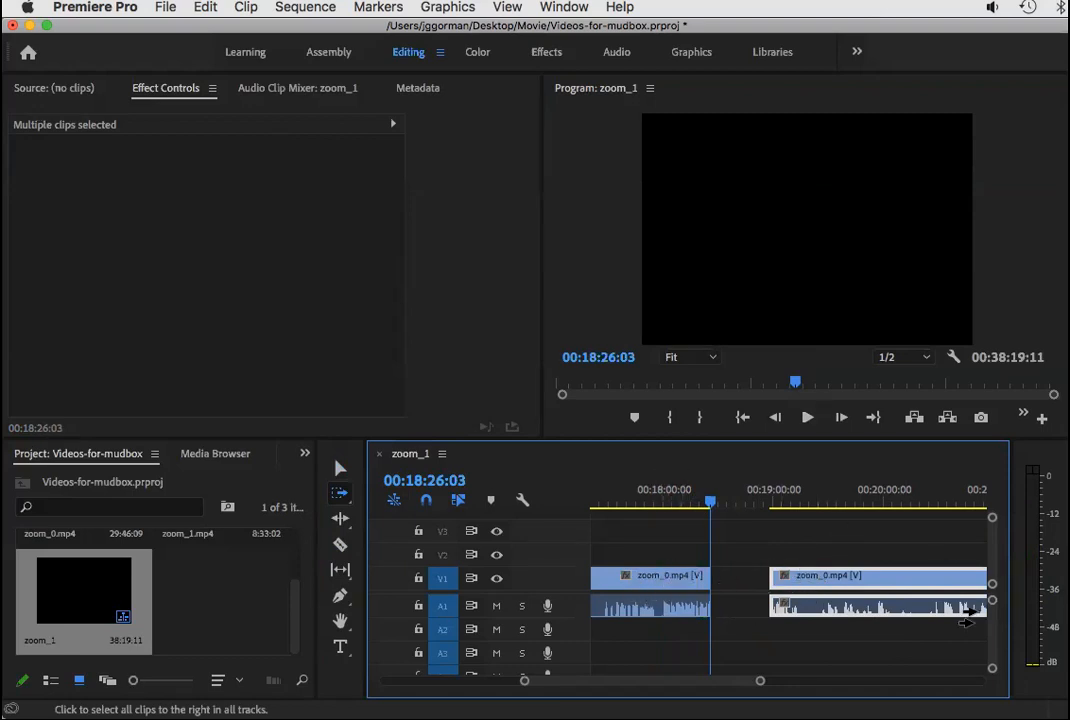
mouse_move(760, 681)
mouse_down()
mouse_move(932, 681)
mouse_move(923, 681)
mouse_up()
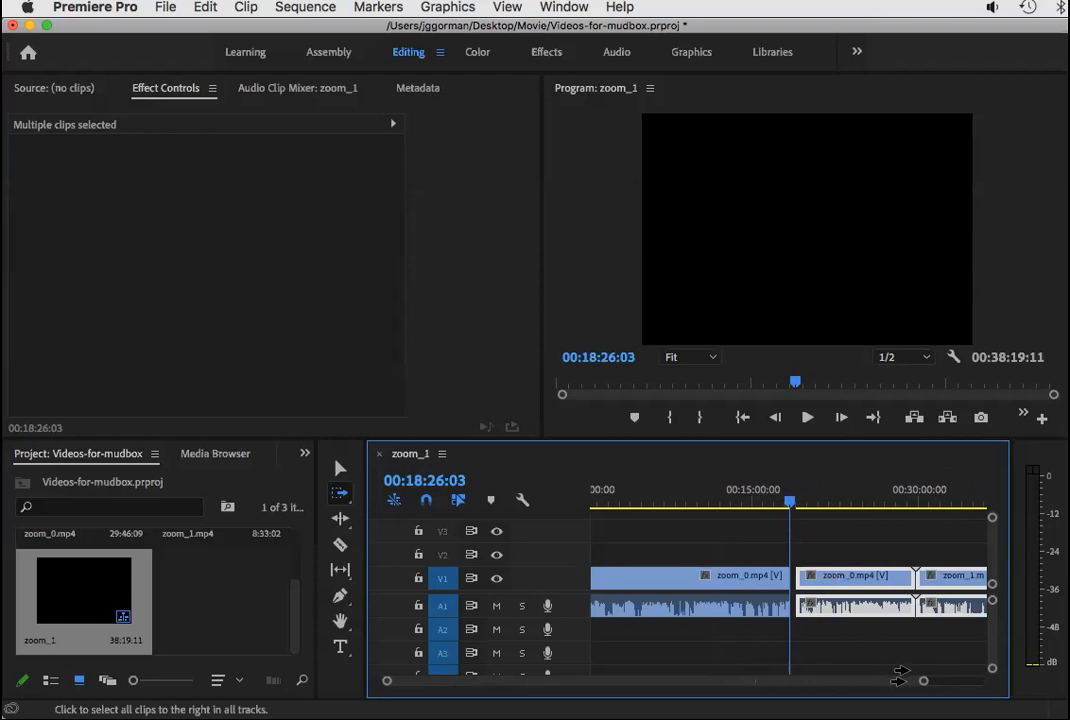
drag(925, 682, 776, 681)
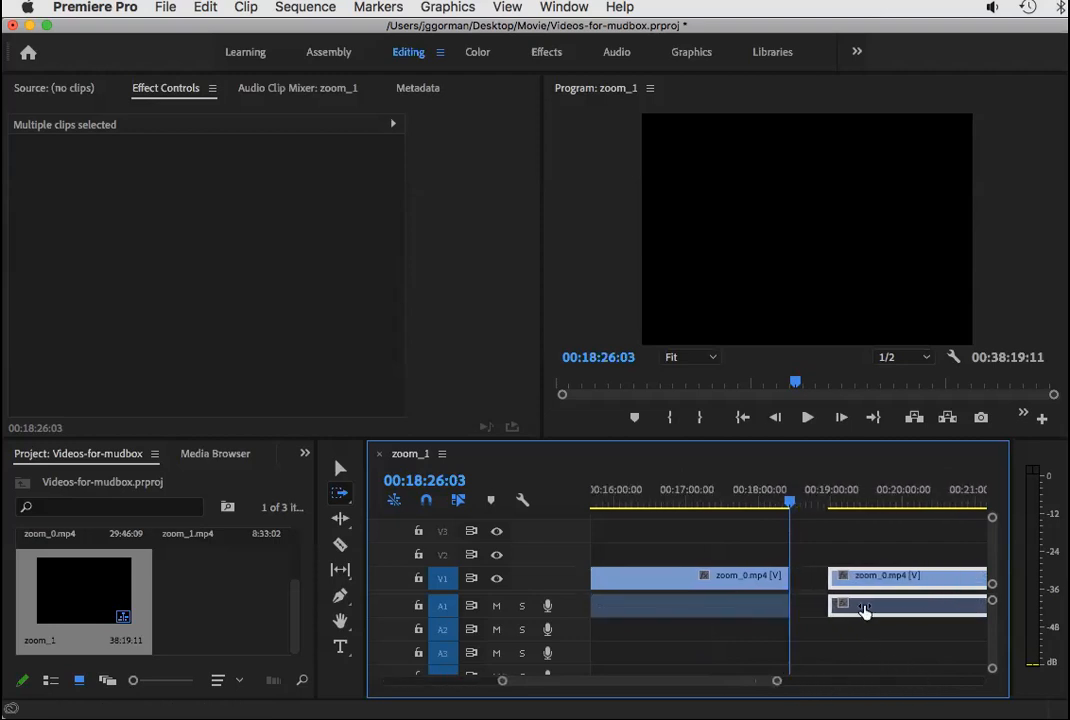
drag(830, 580, 790, 578)
Shift the clips after the cut about a minute away and move them back against the first segment.
drag(791, 504, 720, 502)
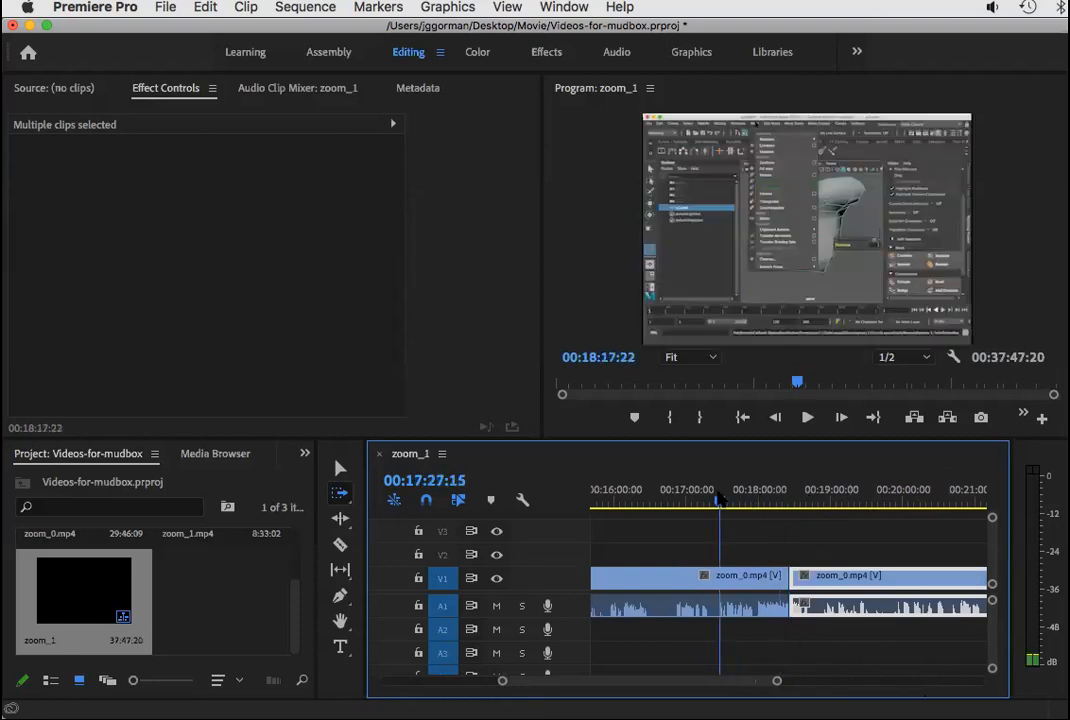
drag(850, 580, 913, 583)
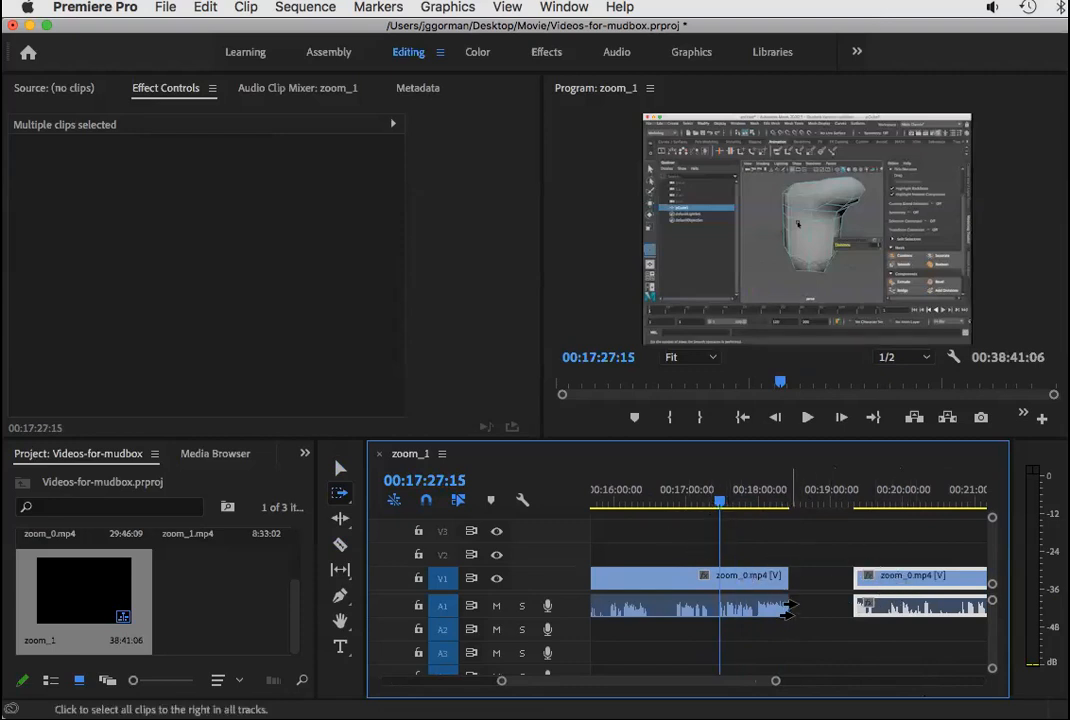
drag(907, 579, 876, 591)
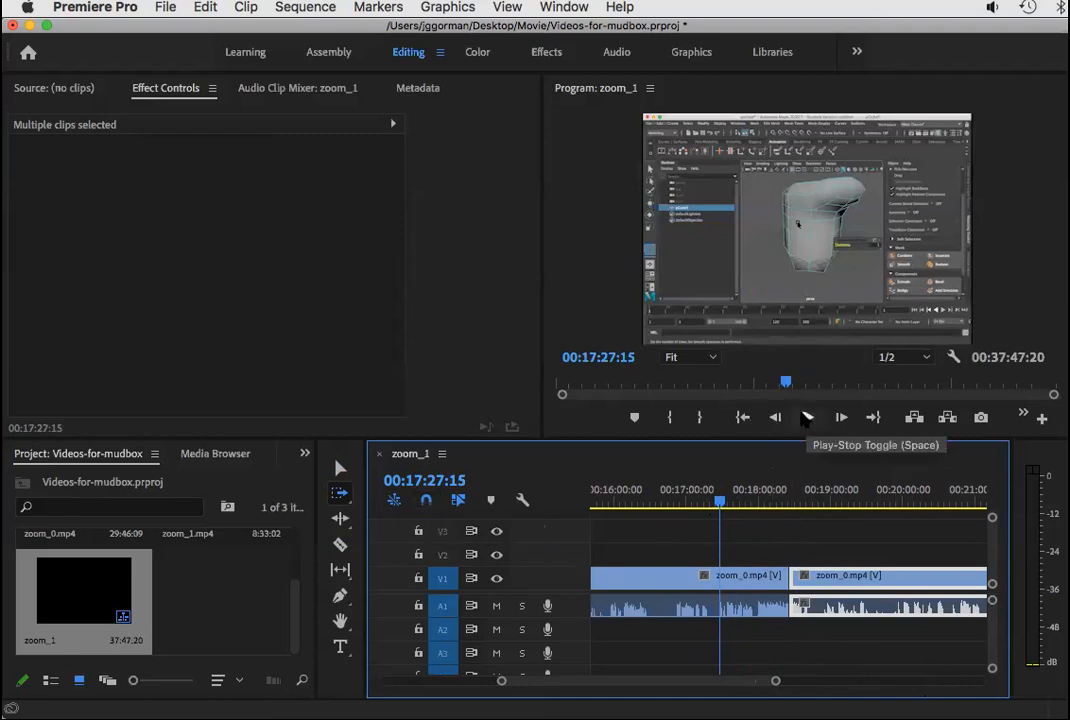
Preview the join between the two zoom_0.mp4 segments from about 00:18:05, and again from 00:18:17:02 to 00:18:29:07.
click(766, 503)
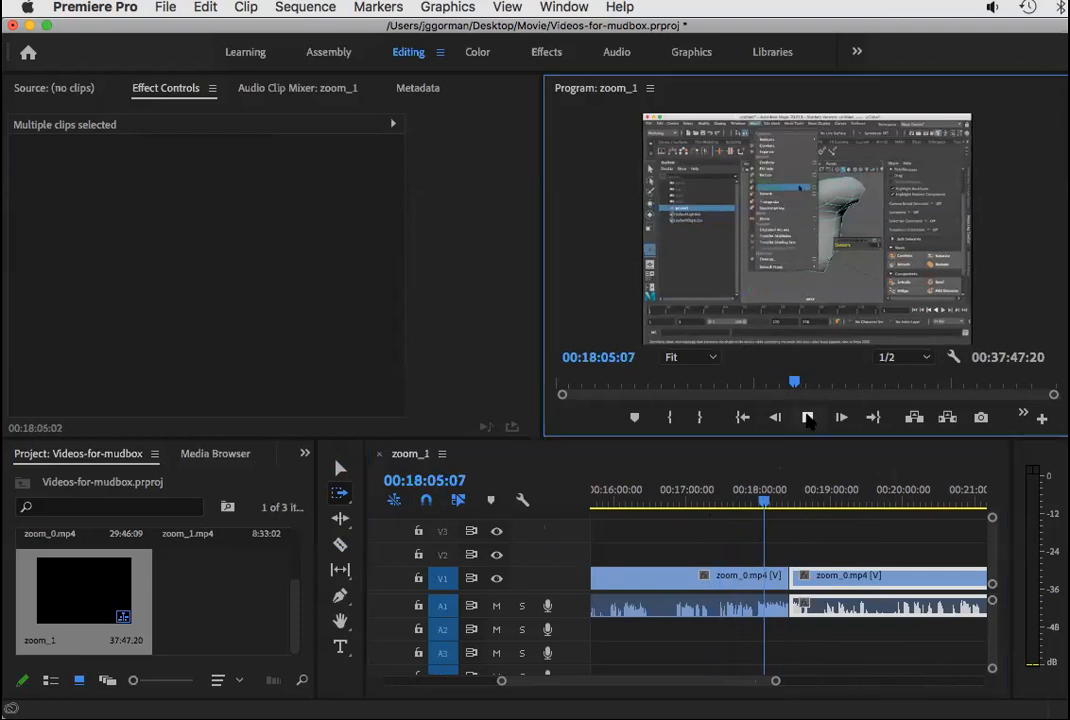
click(807, 418)
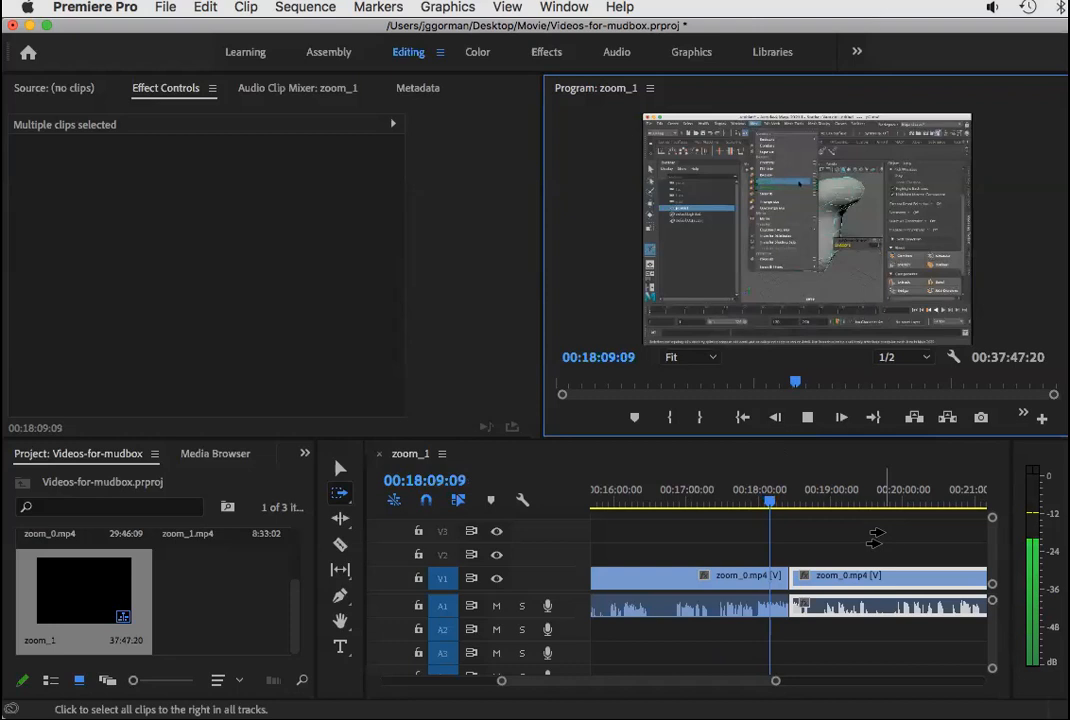
click(780, 502)
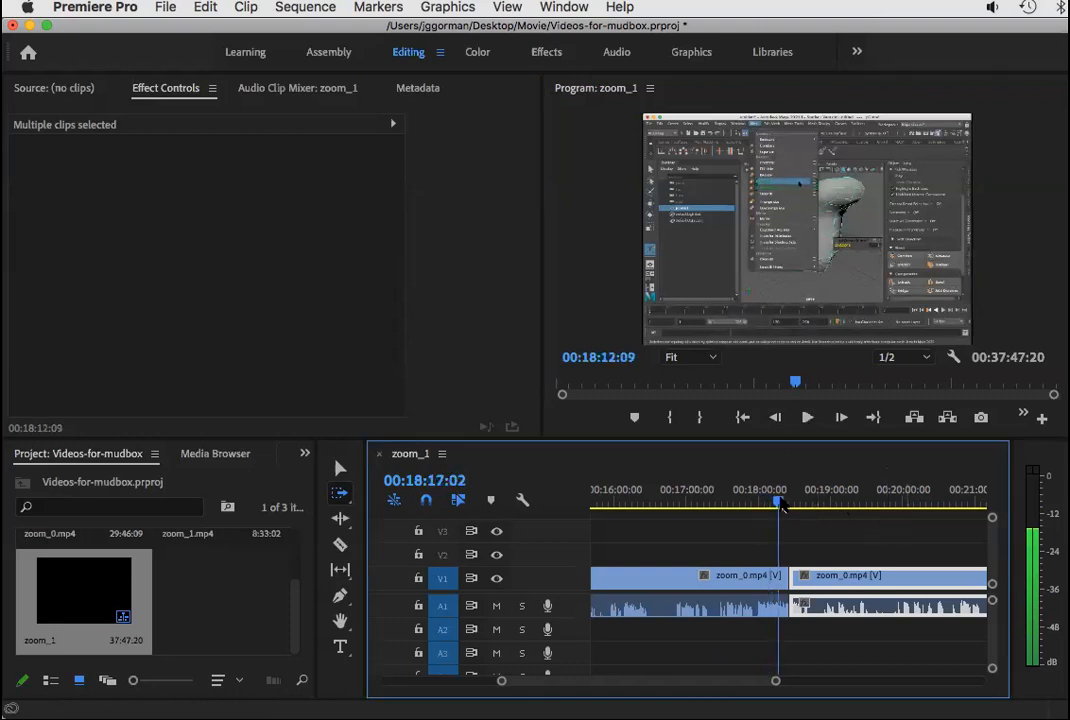
click(810, 419)
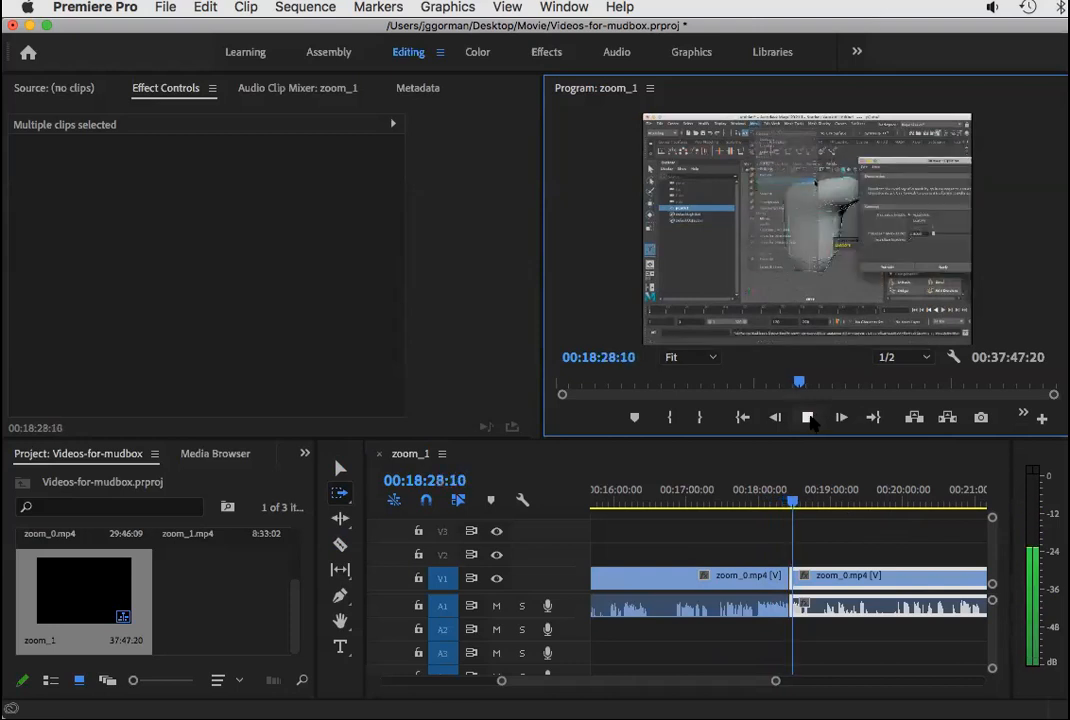
click(808, 417)
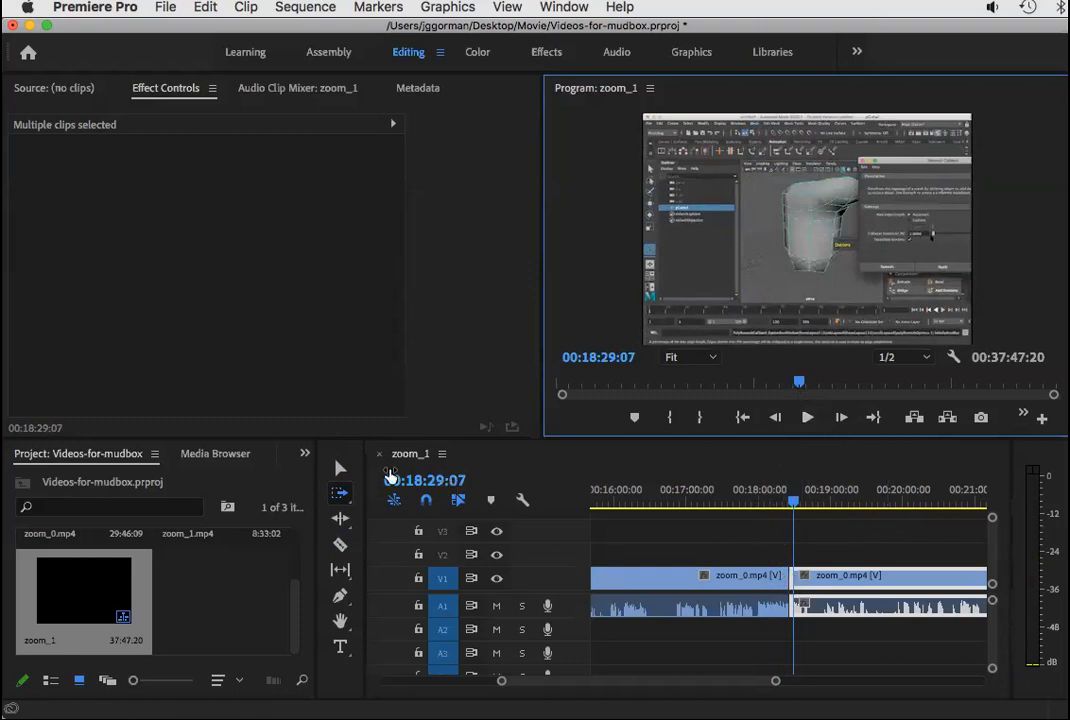
Trim the start of the second zoom_0.mp4 segment to 00:18:29:07 and shift all following clips back to close the gap.
click(340, 468)
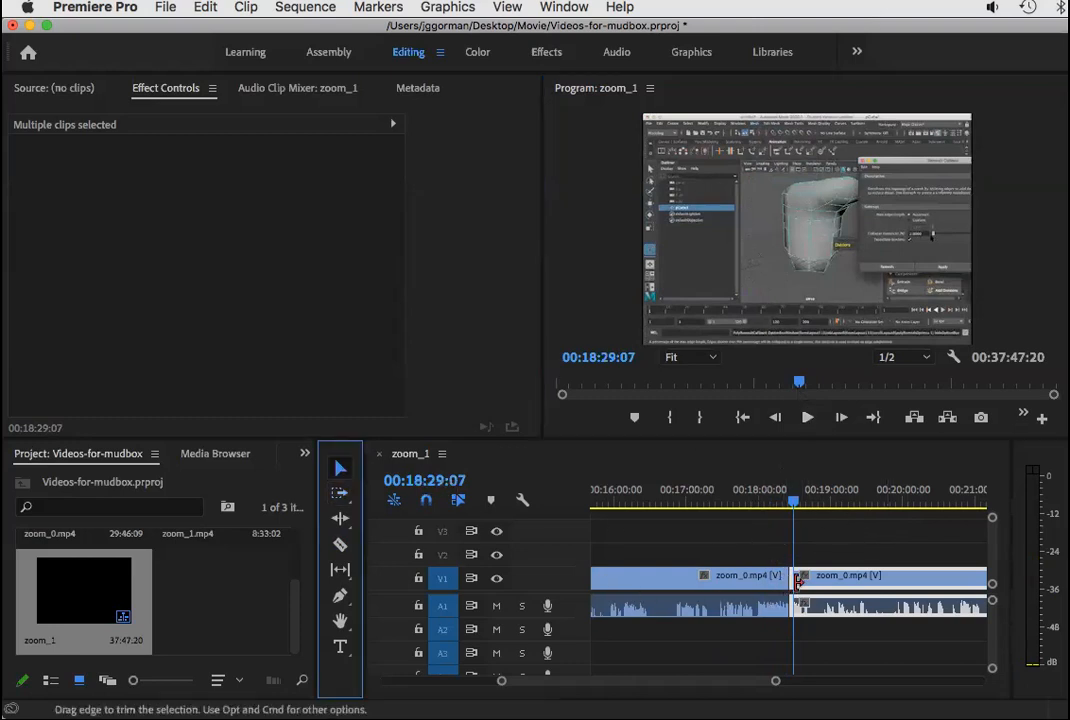
drag(775, 680, 672, 680)
drag(737, 578, 790, 577)
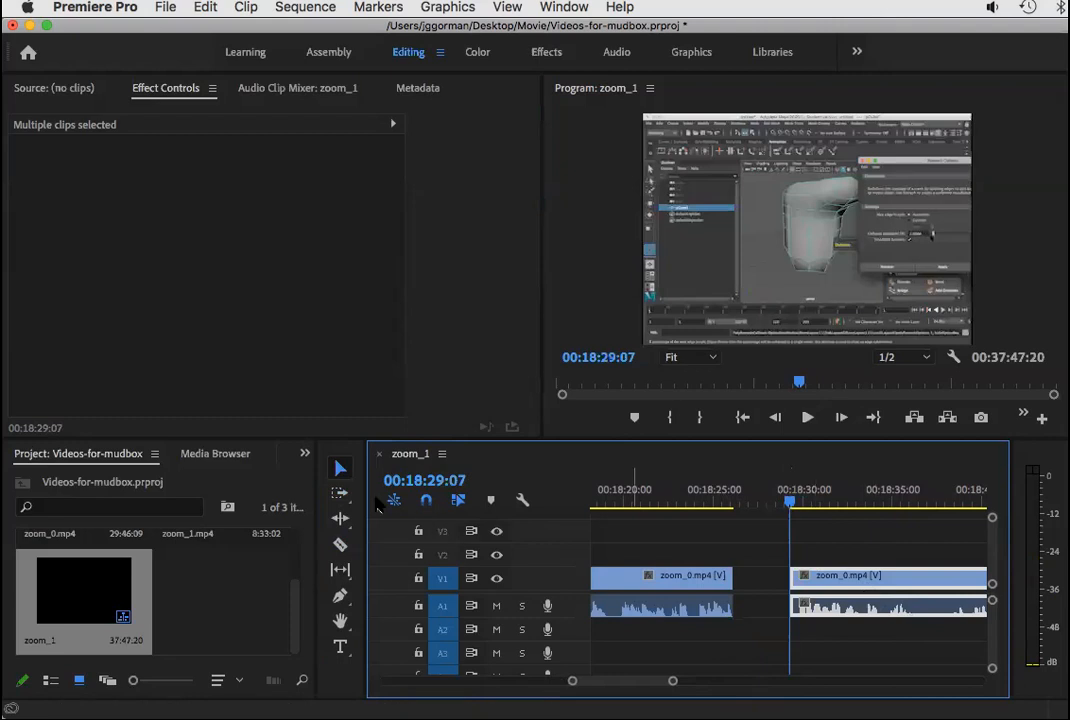
click(340, 494)
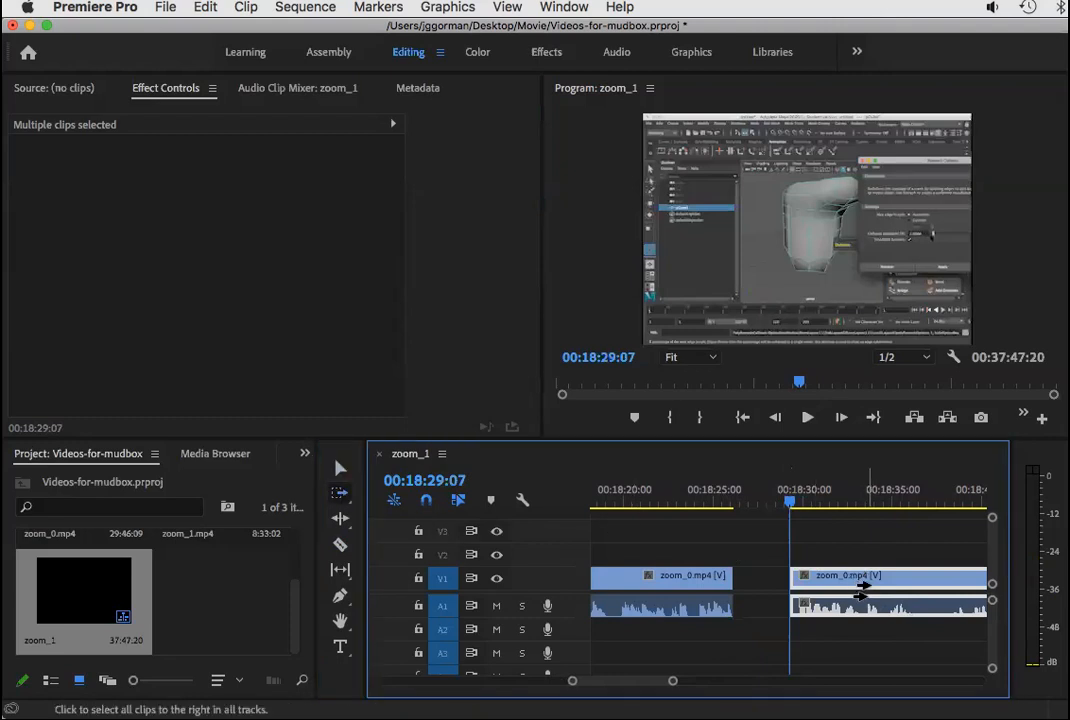
drag(830, 578, 819, 580)
Preview the tightened join between the zoom_0.mp4 segments, replaying it from 00:18:25:03, and show the whole sequence.
drag(687, 490, 707, 490)
click(808, 421)
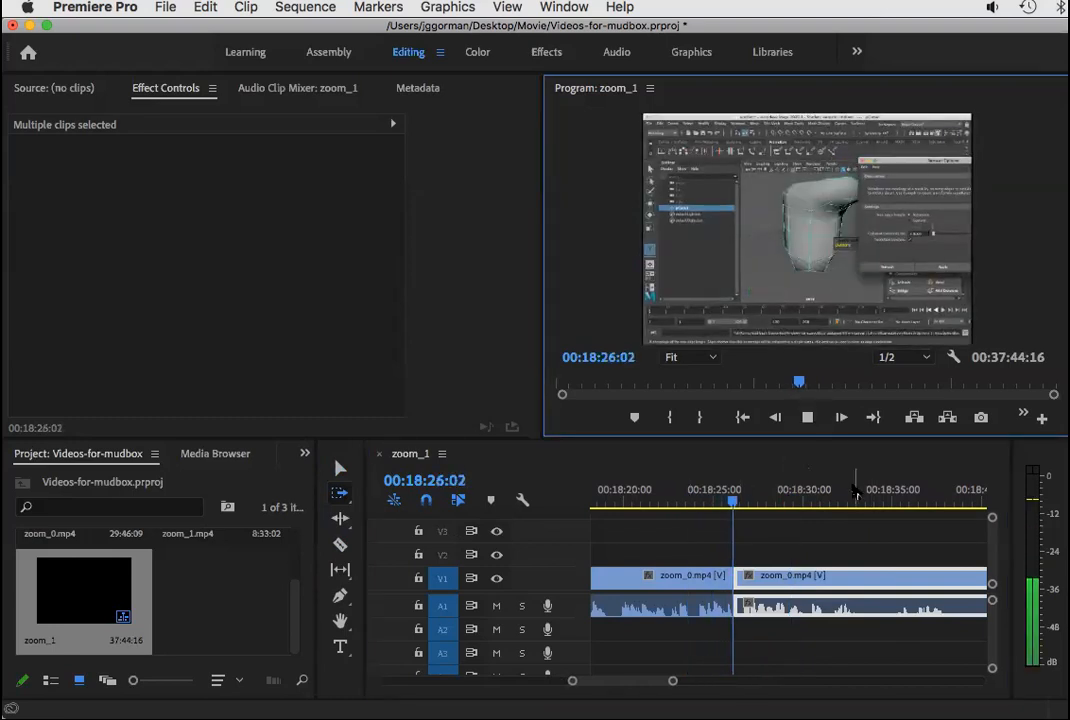
key(space)
click(718, 497)
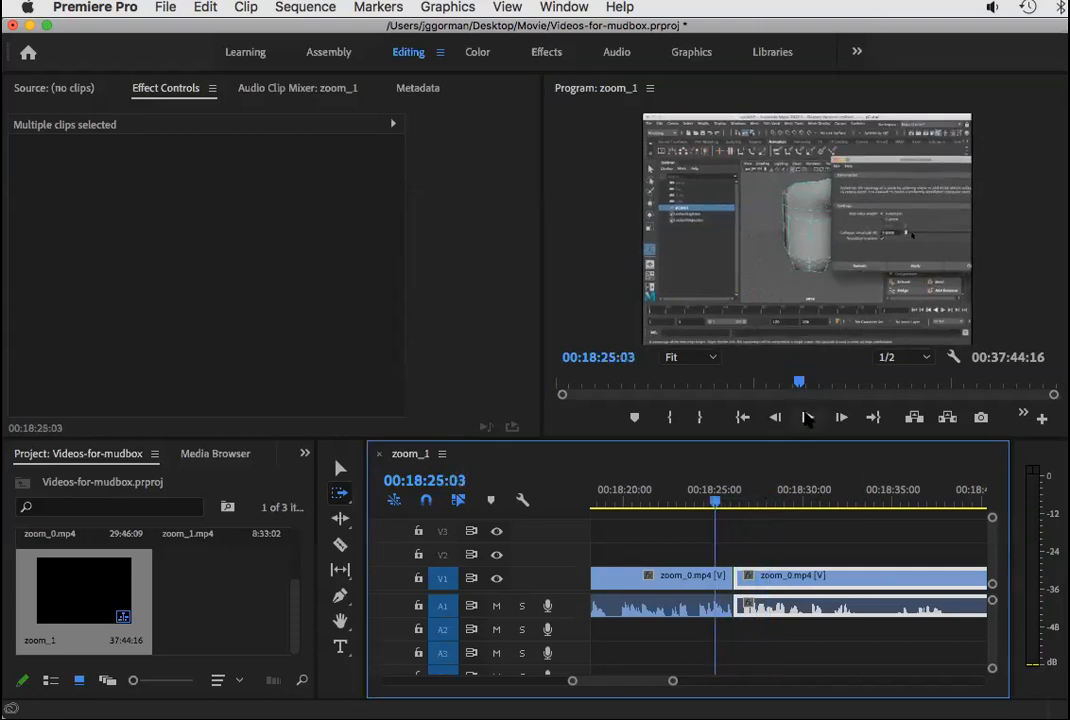
click(808, 418)
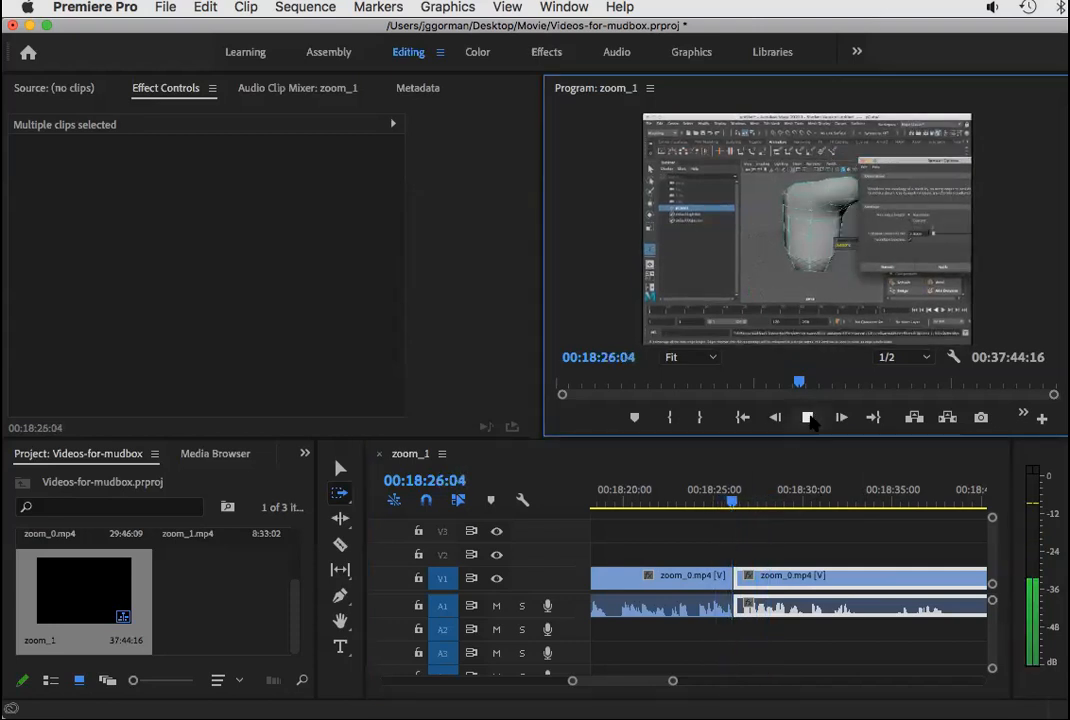
click(808, 420)
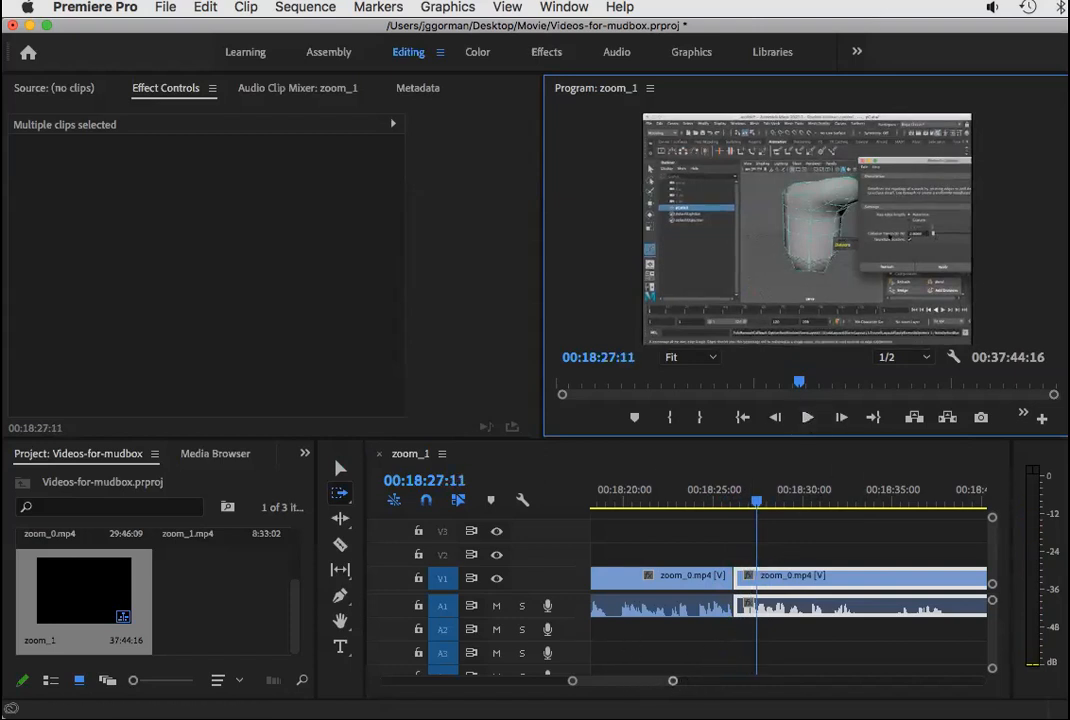
drag(680, 682, 925, 683)
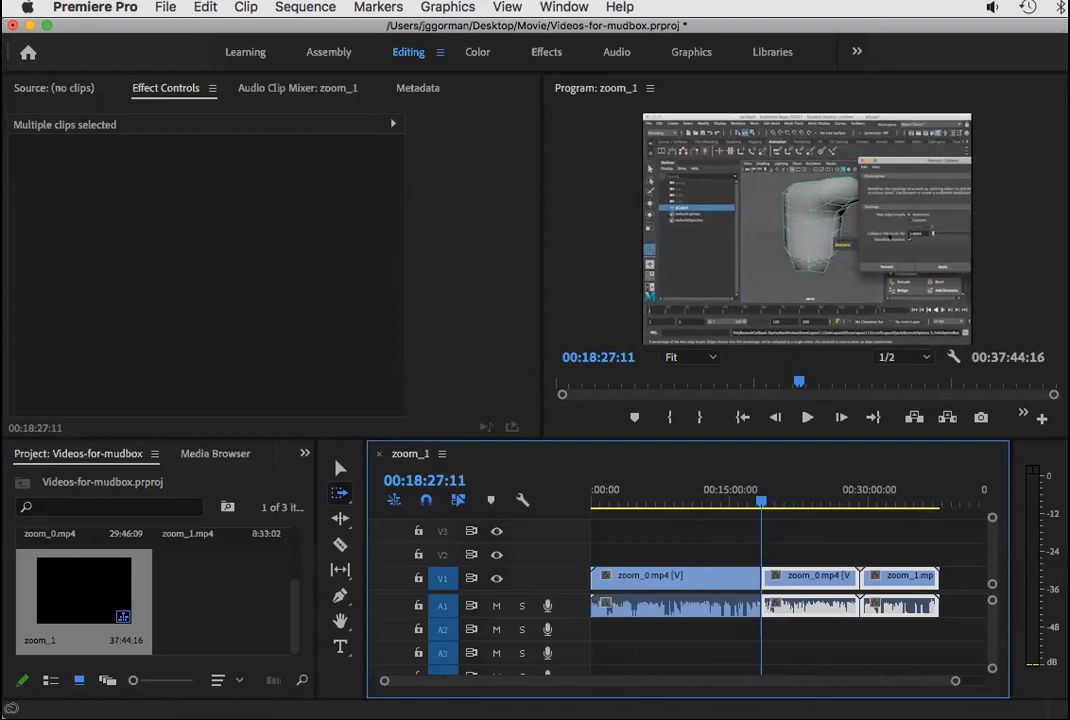
click(190, 10)
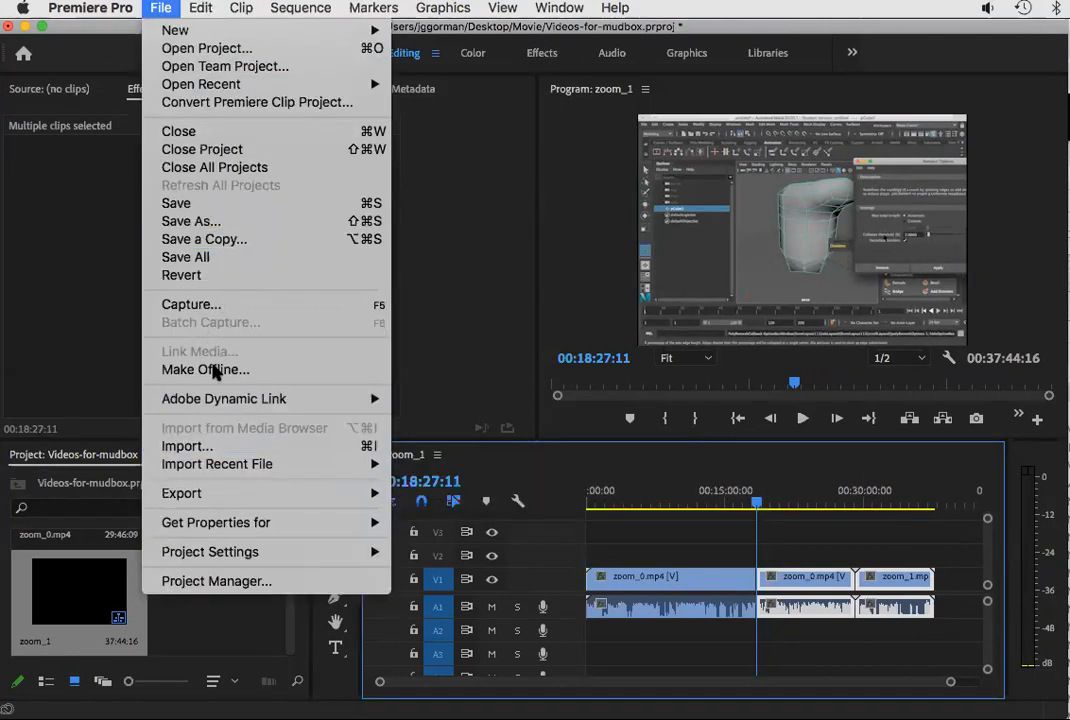
mouse_move(258, 494)
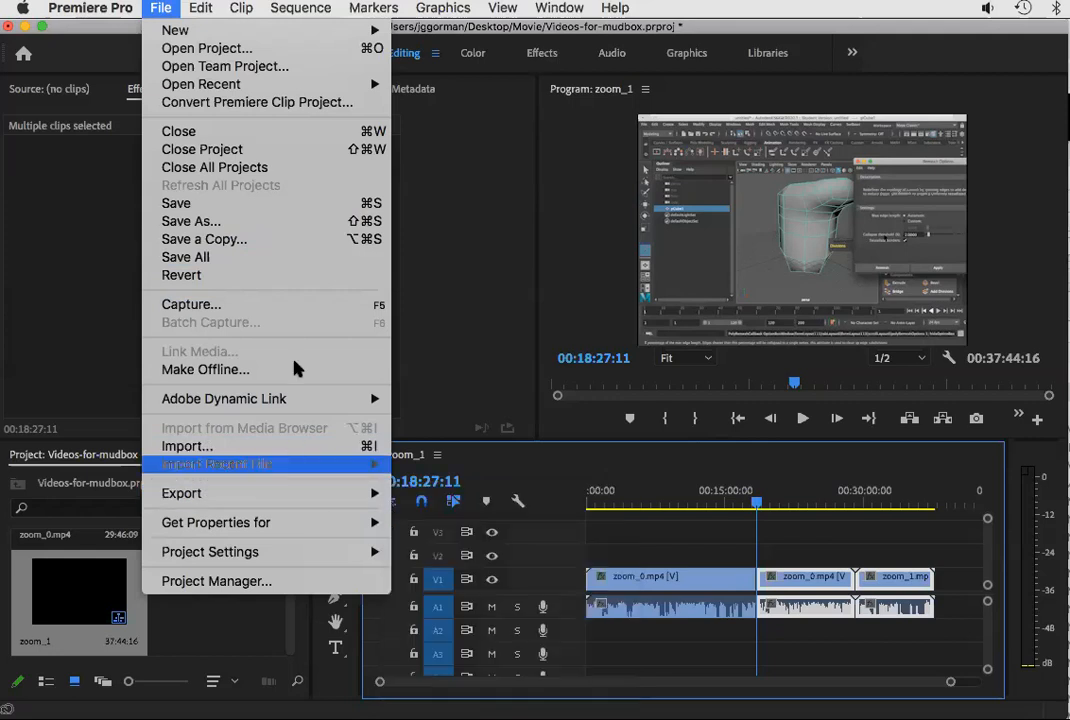
mouse_move(201, 12)
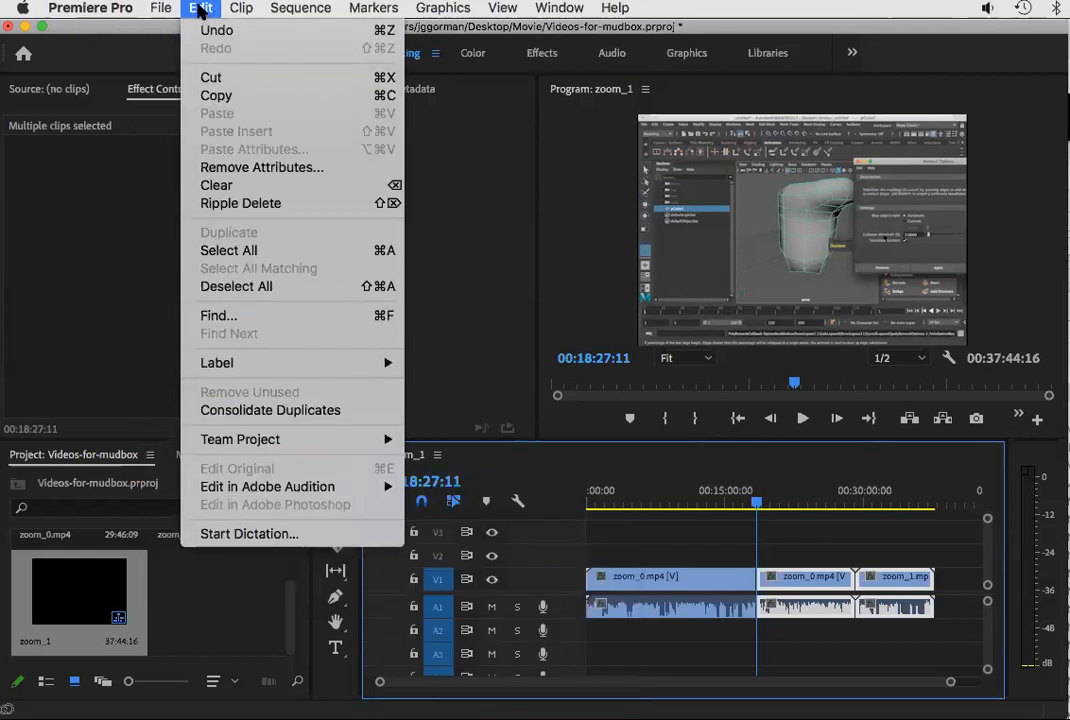
mouse_move(240, 11)
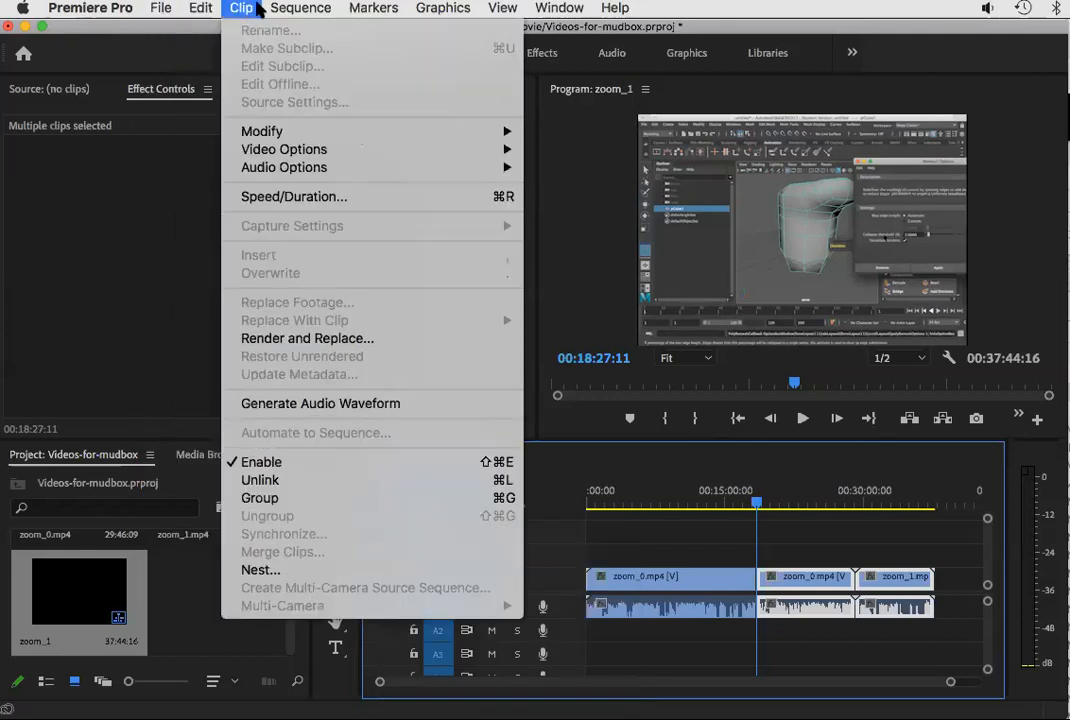
mouse_move(289, 10)
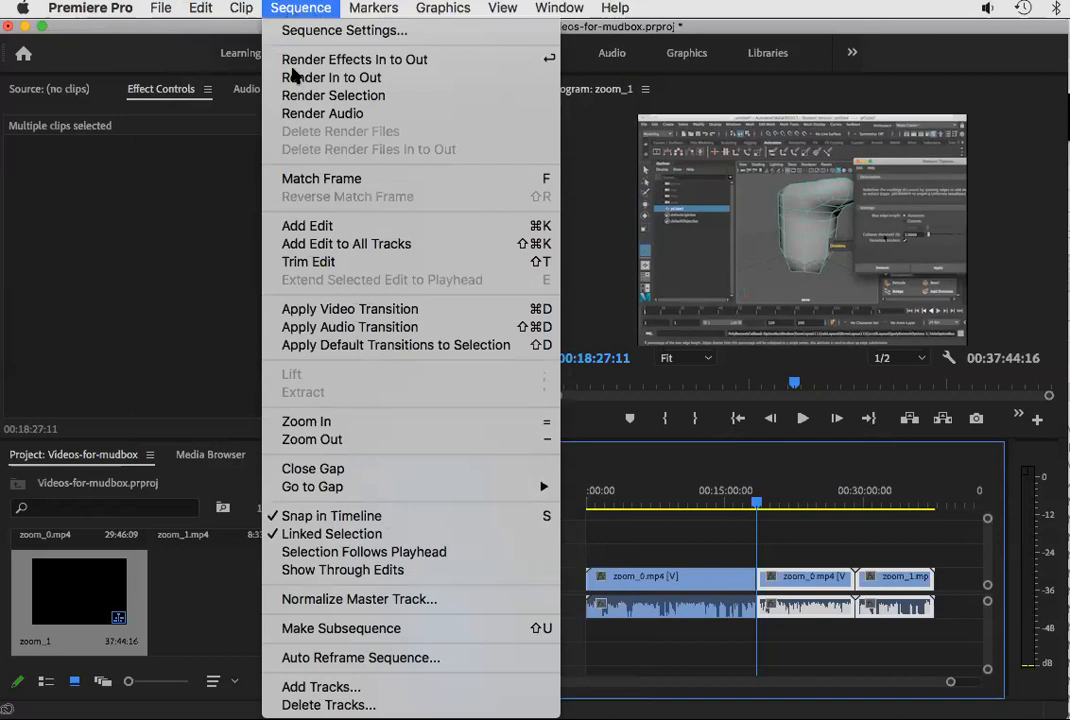
click(296, 10)
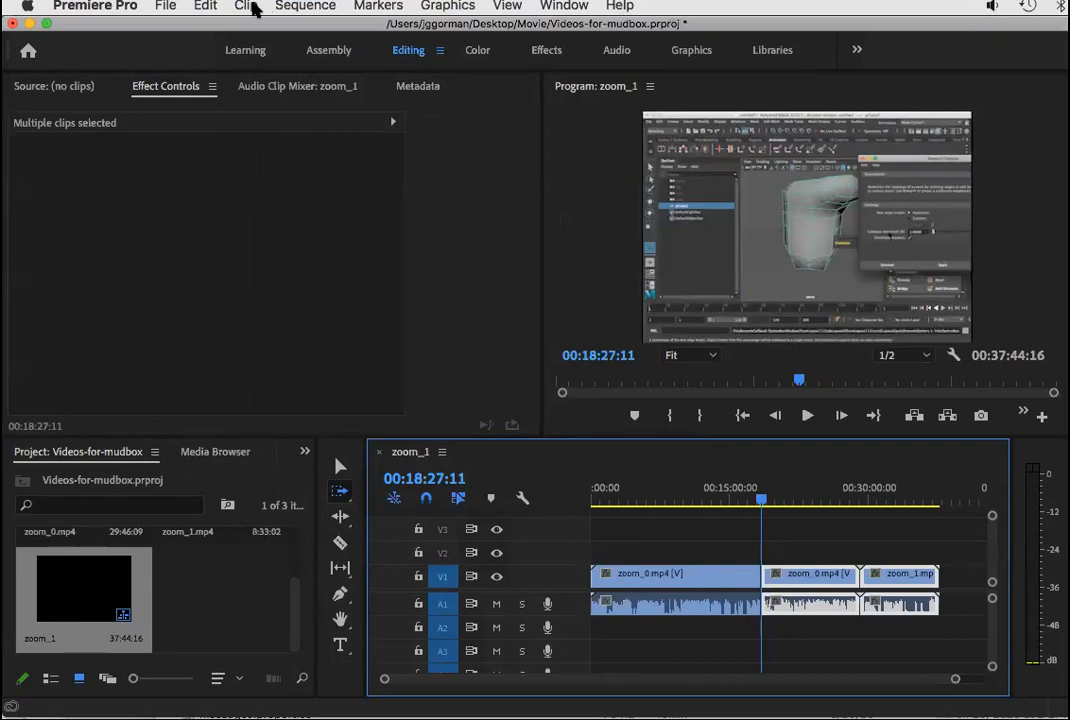
click(247, 9)
click(289, 10)
click(305, 10)
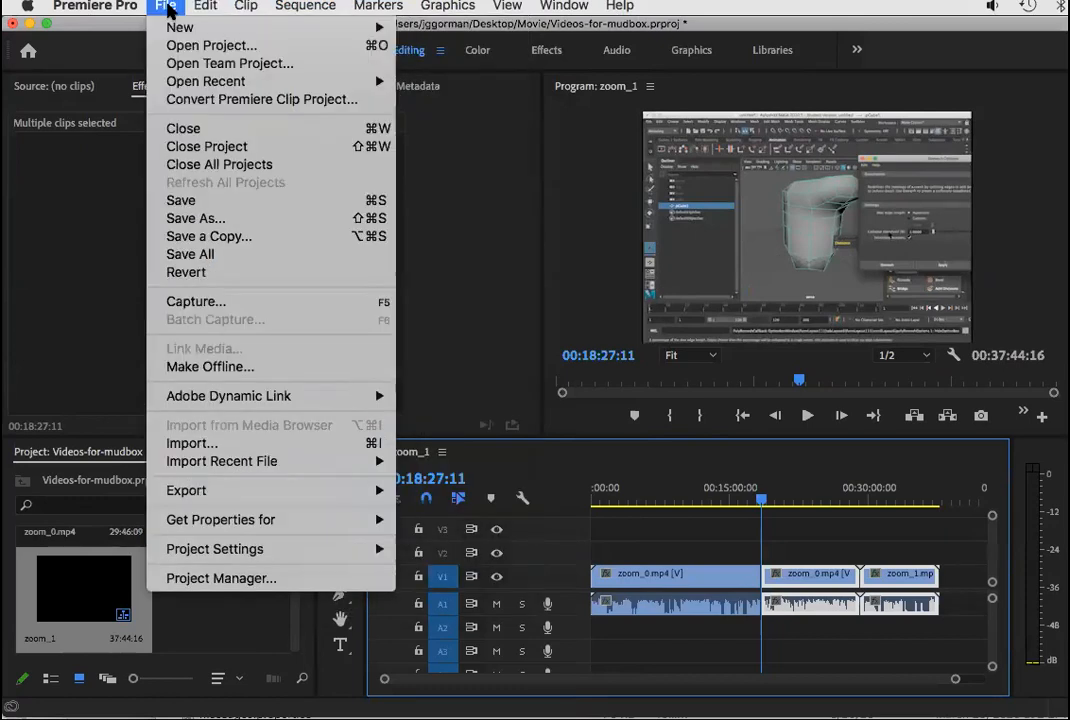
mouse_move(182, 28)
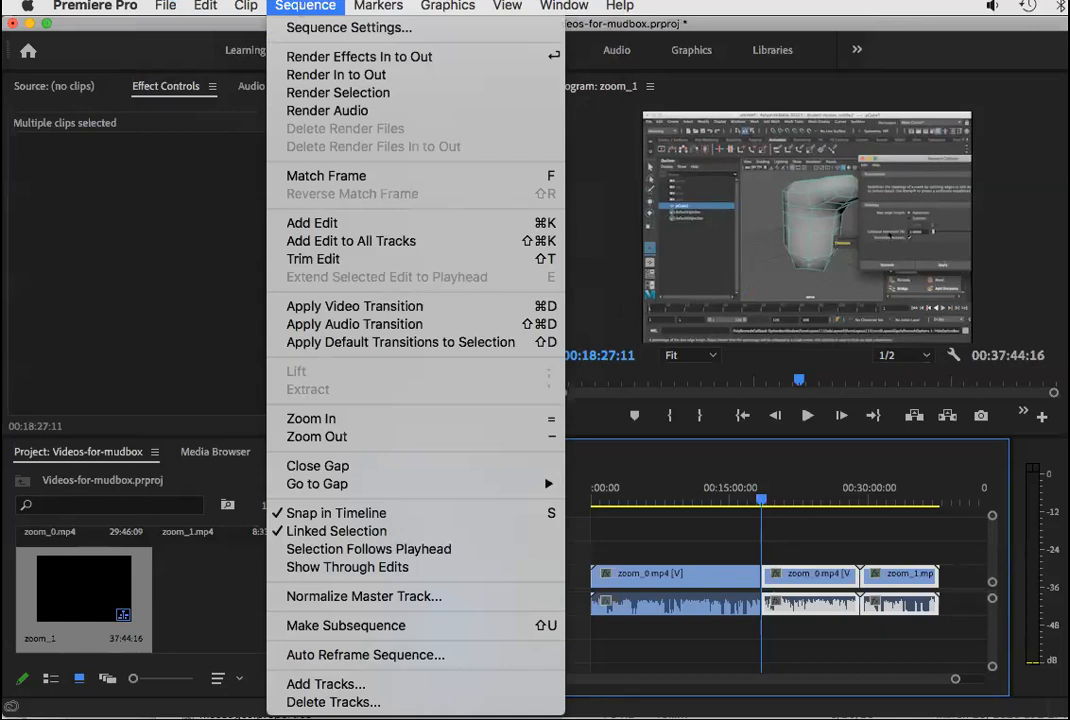
click(303, 7)
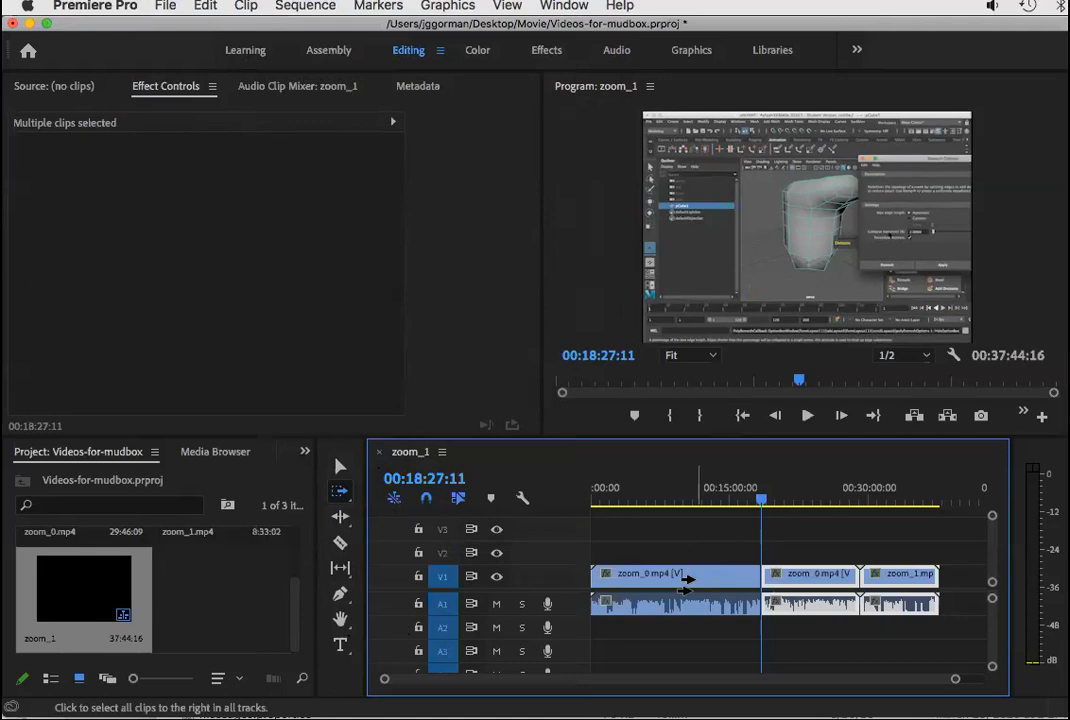
Add a Cross Dissolve video transition at the cut between the two zoom_0.mp4 segments.
click(340, 465)
click(659, 576)
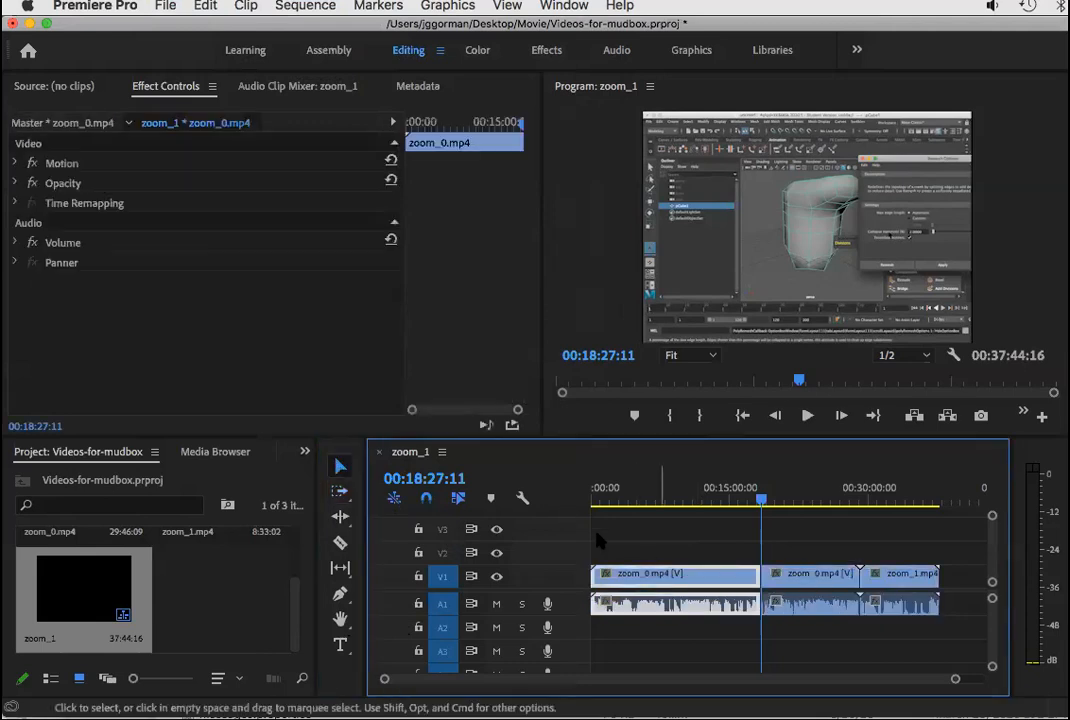
click(305, 452)
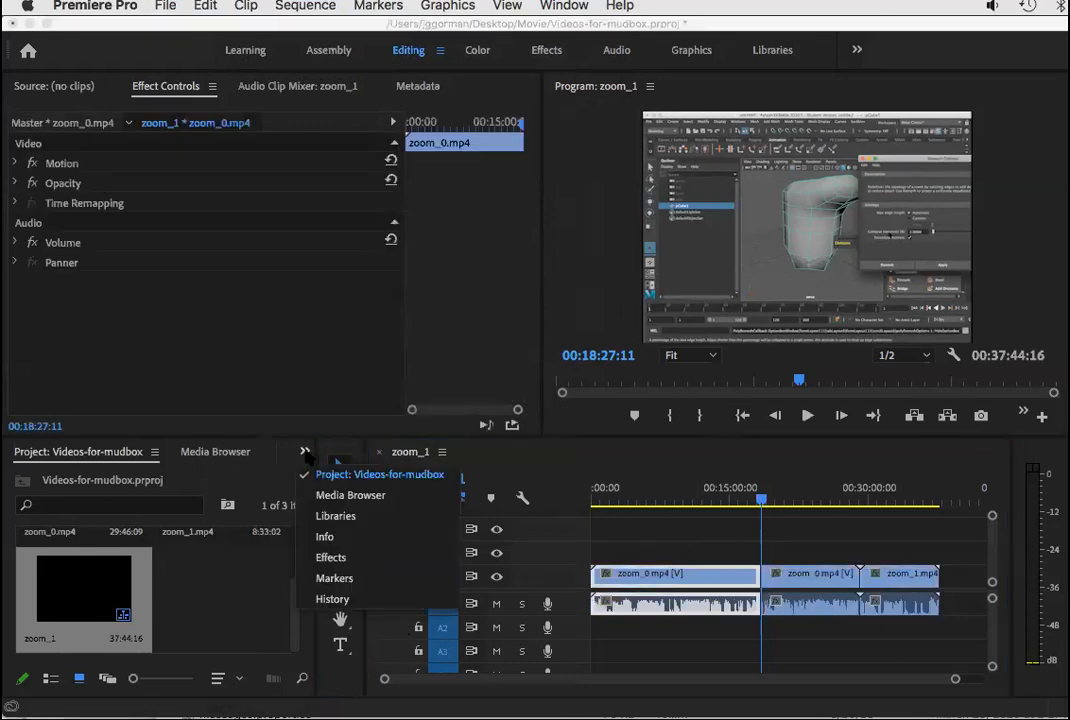
click(335, 557)
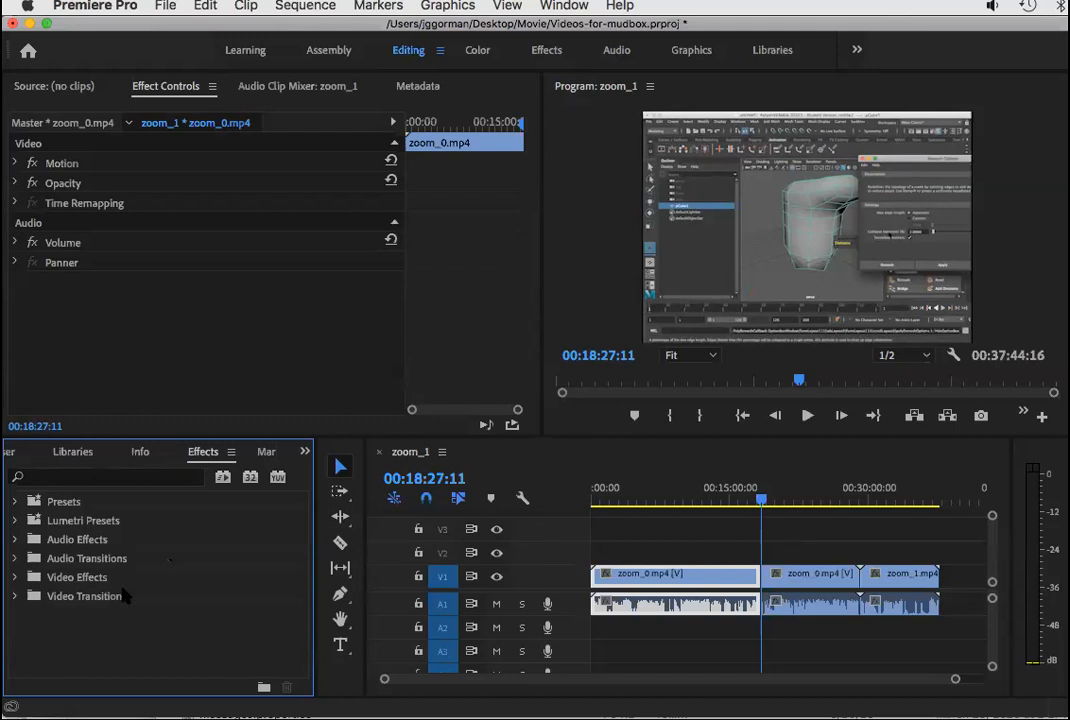
click(14, 596)
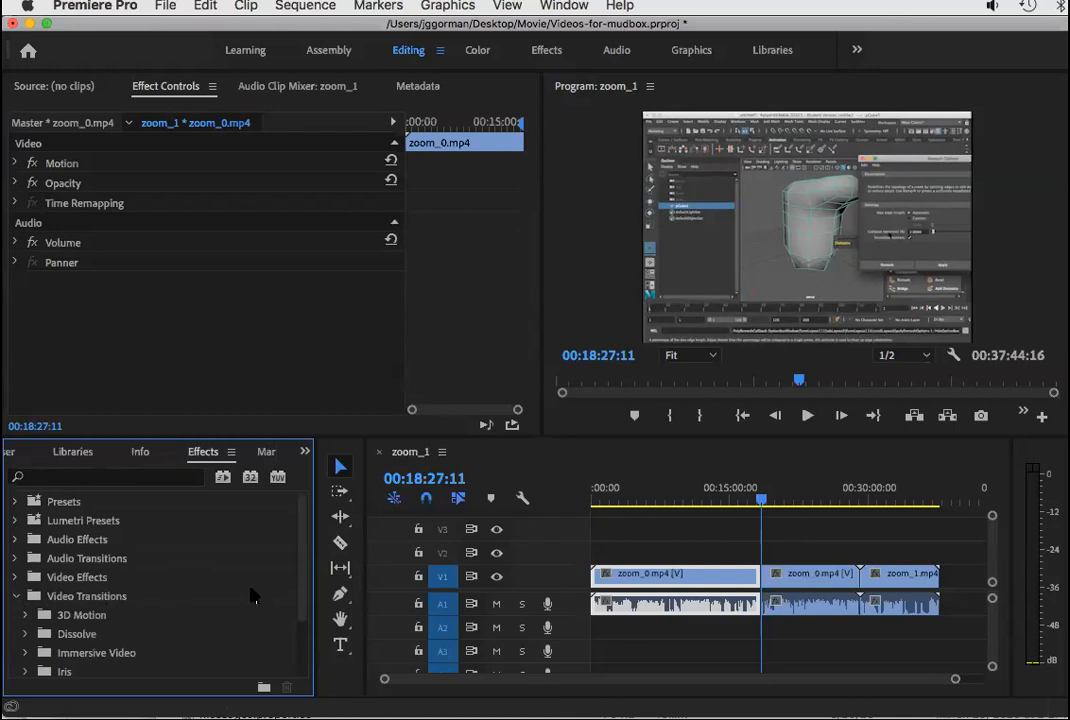
click(80, 636)
click(26, 636)
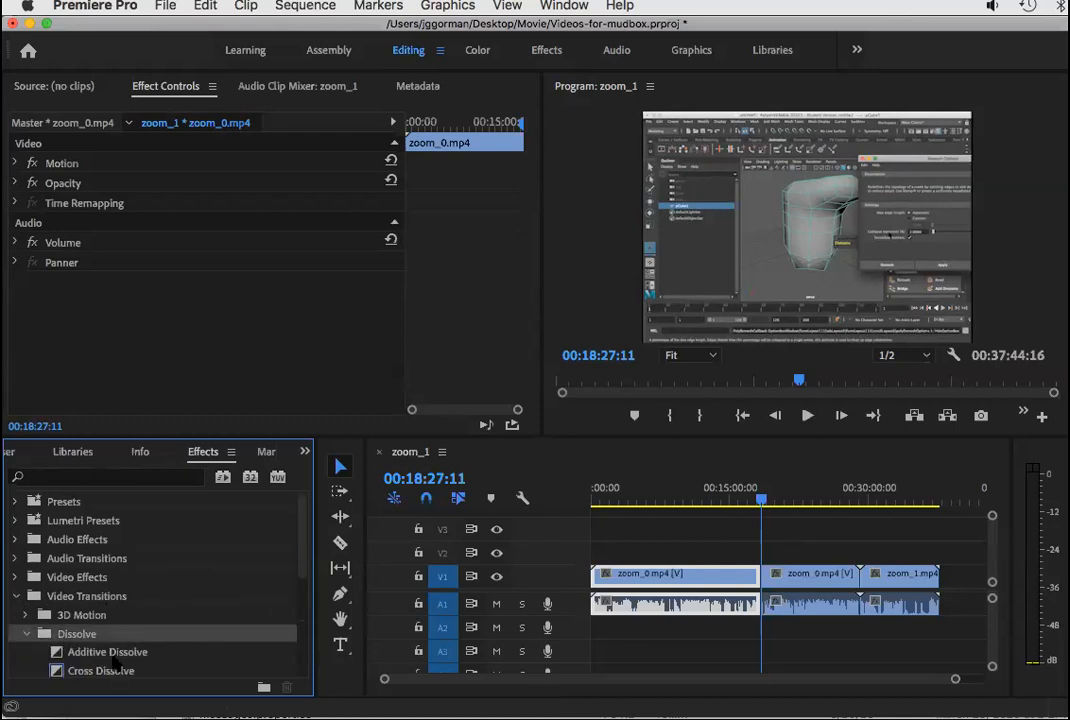
drag(55, 673, 762, 576)
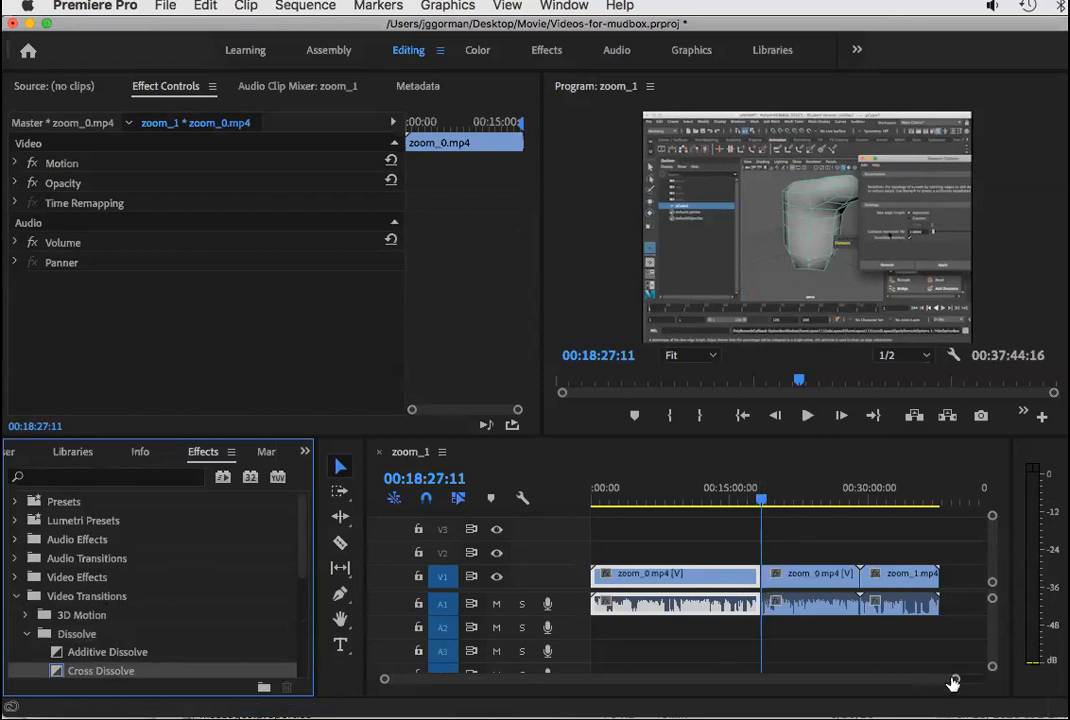
drag(953, 683, 661, 679)
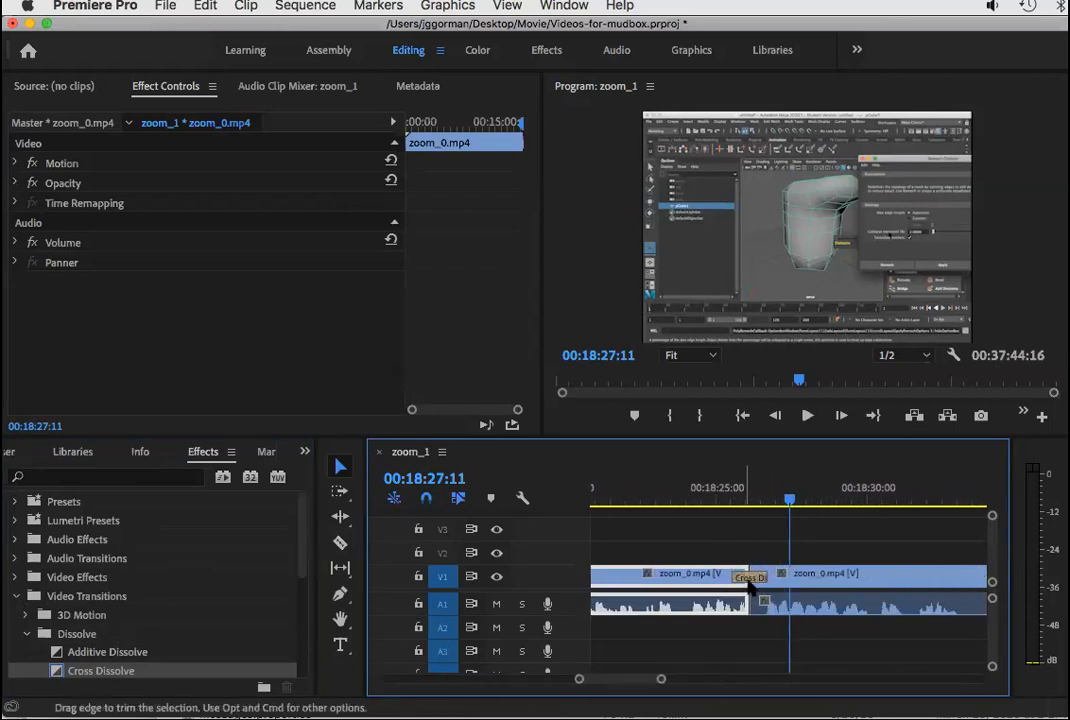
Preview the Cross Dissolve between the zoom_0.mp4 segments from 00:18:25:00.
drag(740, 495, 715, 504)
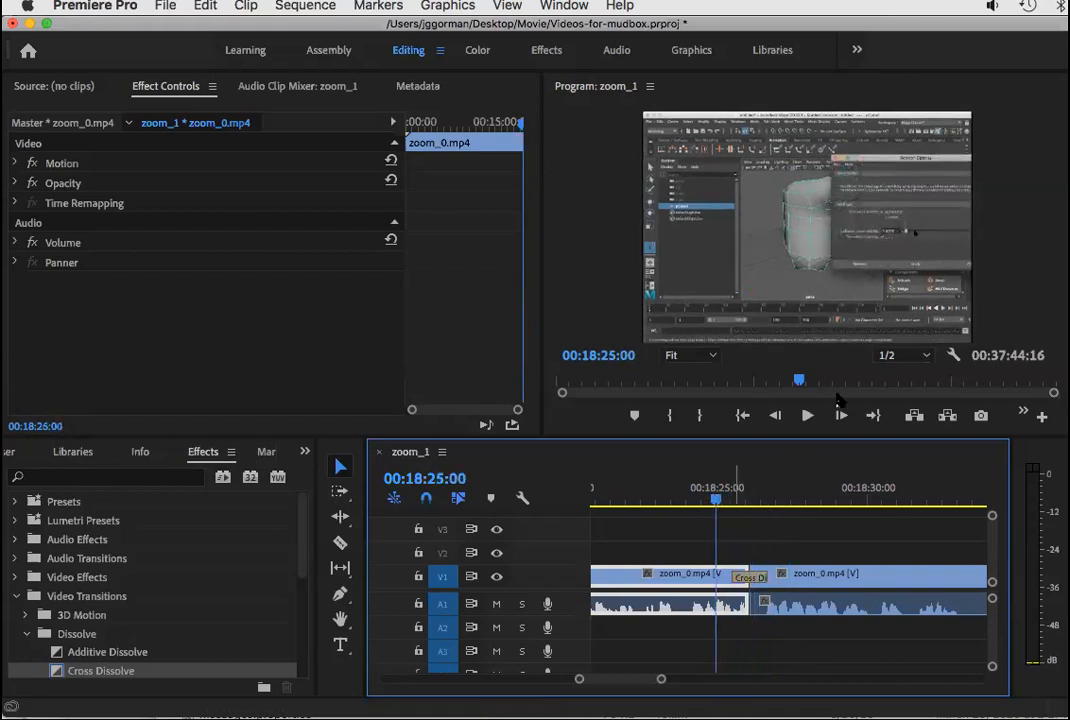
click(807, 416)
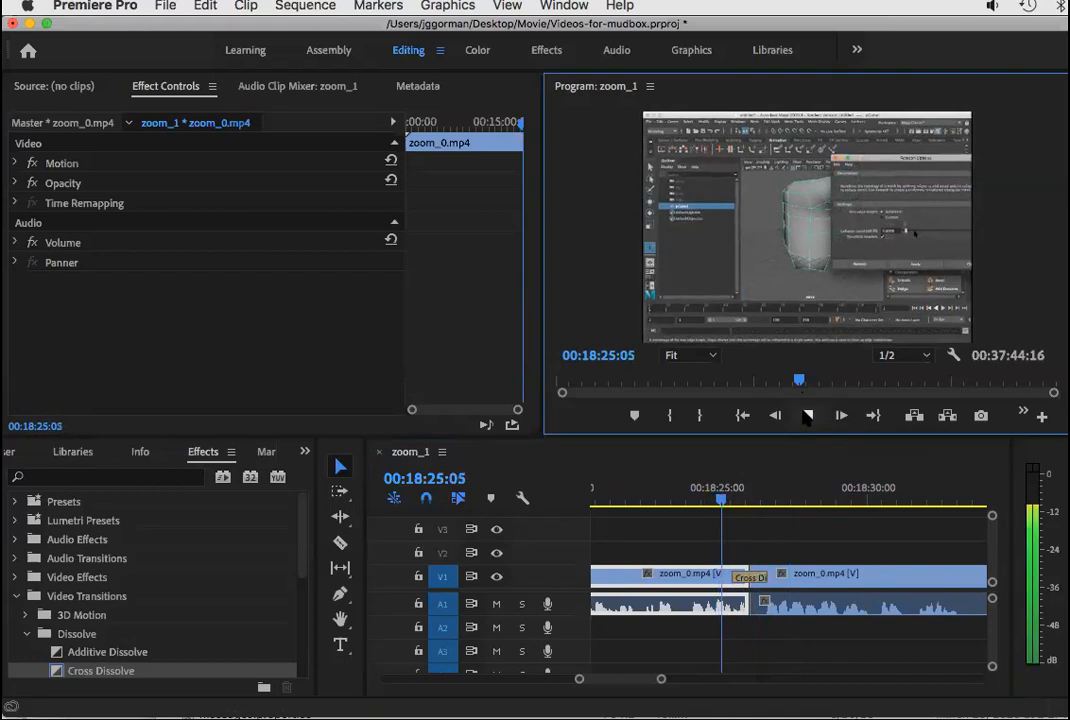
click(807, 416)
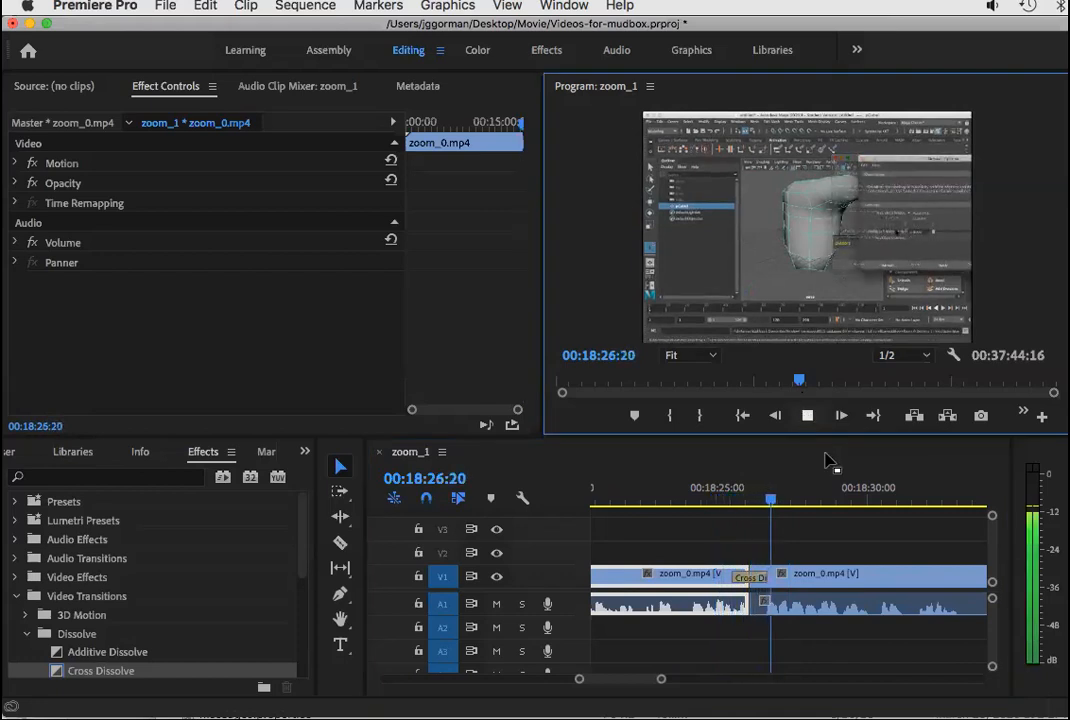
Try adding a Cross Dissolve between zoom_0.mp4 and zoom_1.mp4 at 00:29:11:14, and undo it.
drag(664, 683, 932, 681)
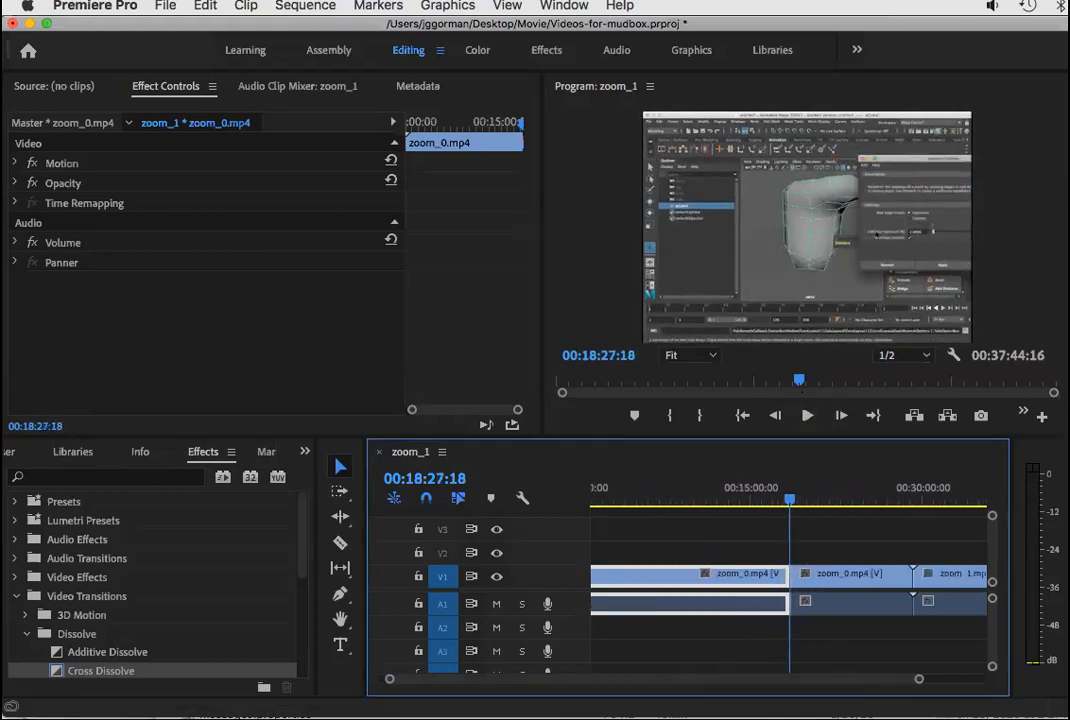
drag(898, 500, 894, 500)
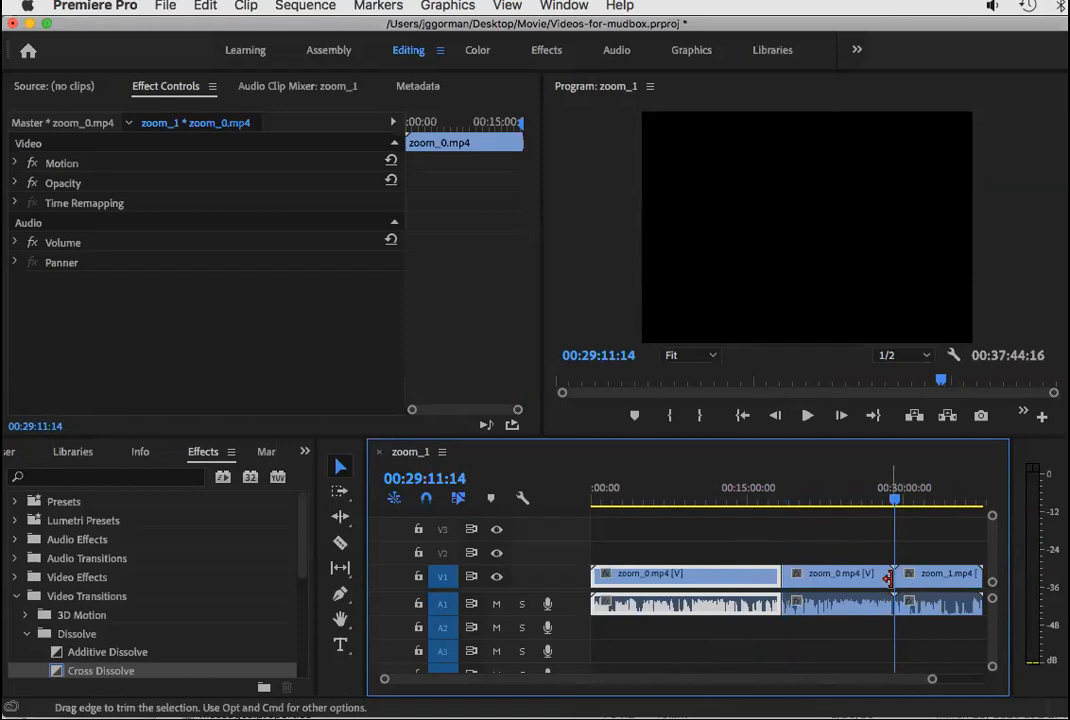
drag(924, 683, 713, 679)
drag(265, 668, 801, 593)
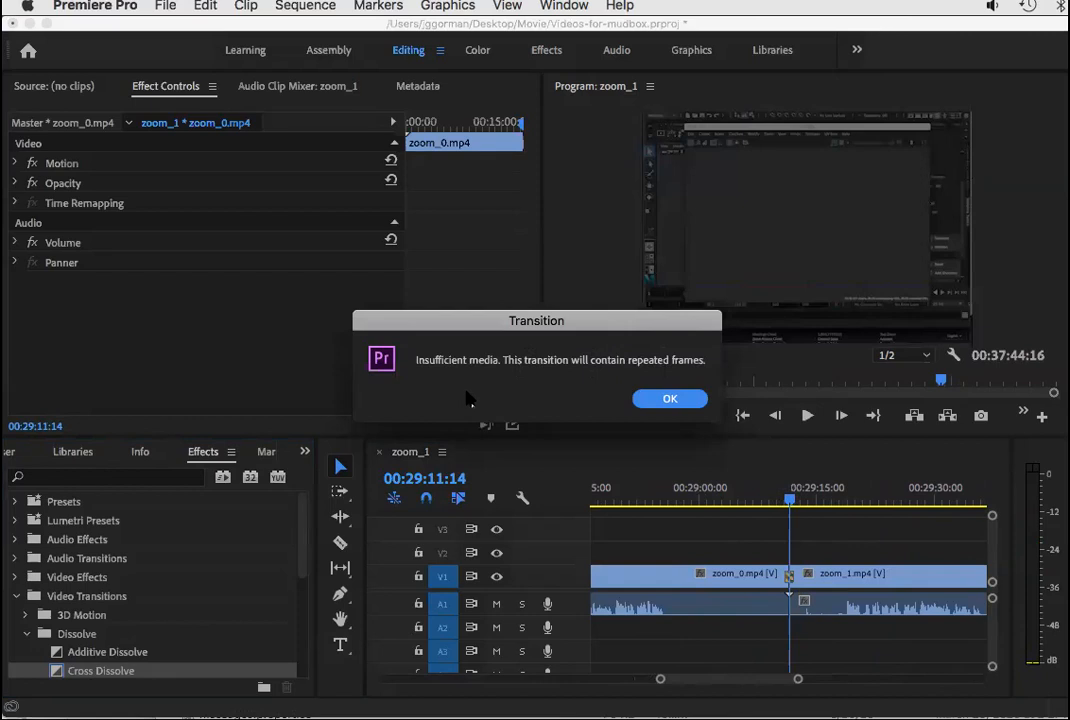
click(688, 399)
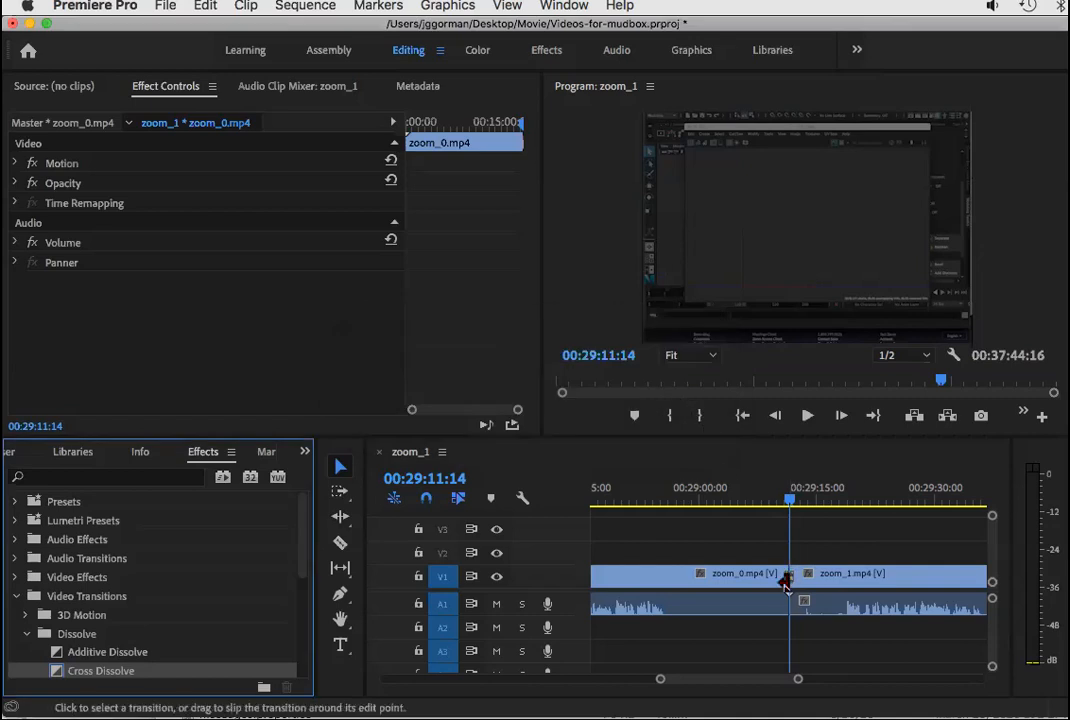
key(super+z)
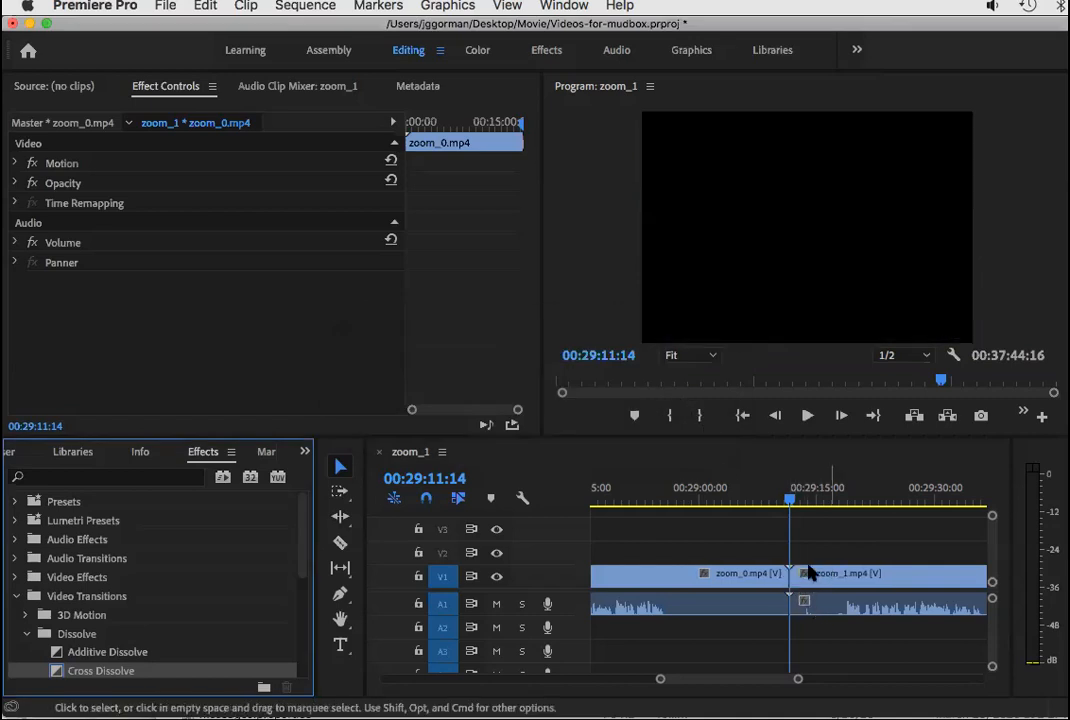
Trim a few frames where zoom_0.mp4 meets zoom_1.mp4, close the gap and add a Cross Dissolve across the join.
drag(797, 684, 765, 682)
drag(781, 574, 812, 577)
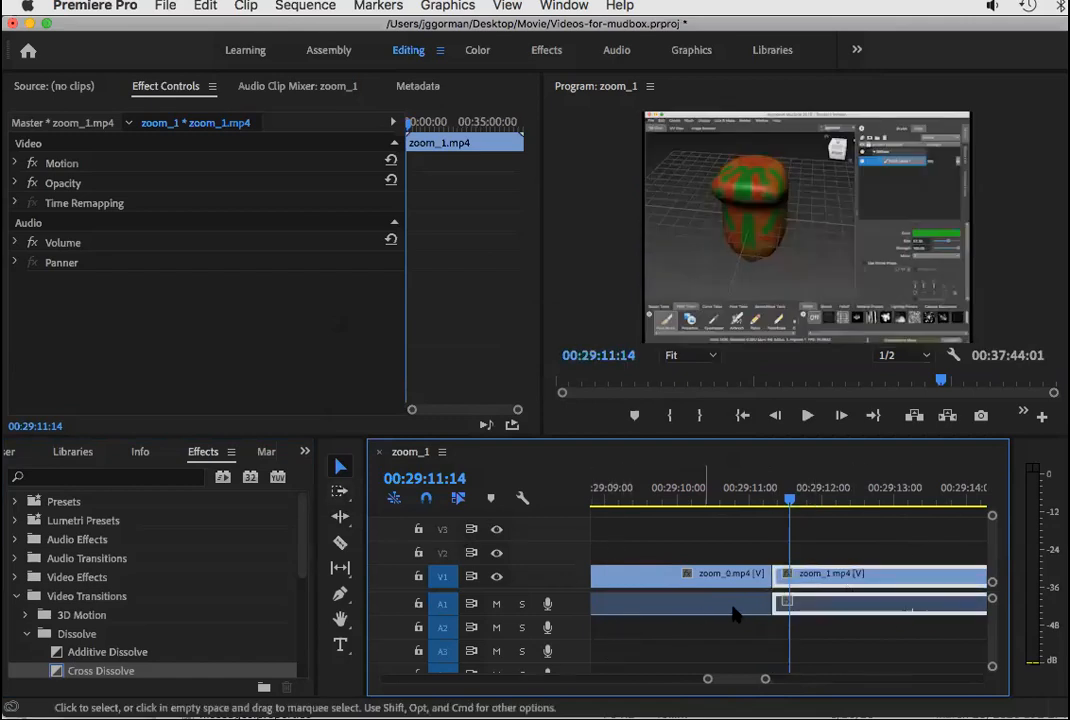
drag(98, 670, 778, 588)
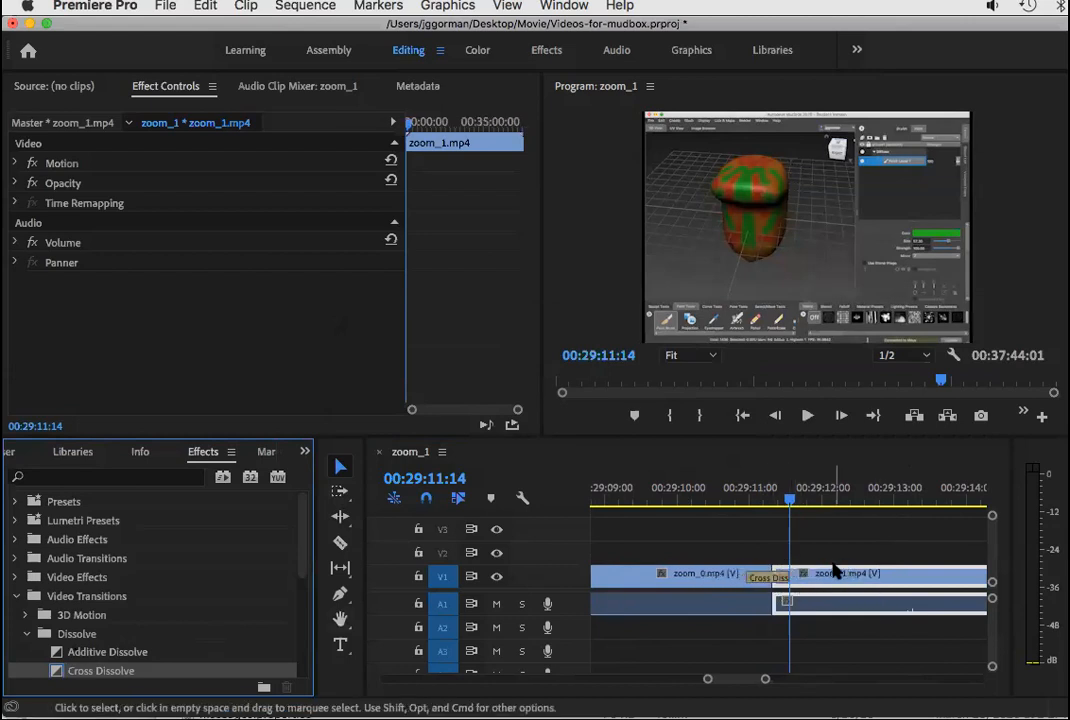
key(super+z)
drag(790, 499, 861, 501)
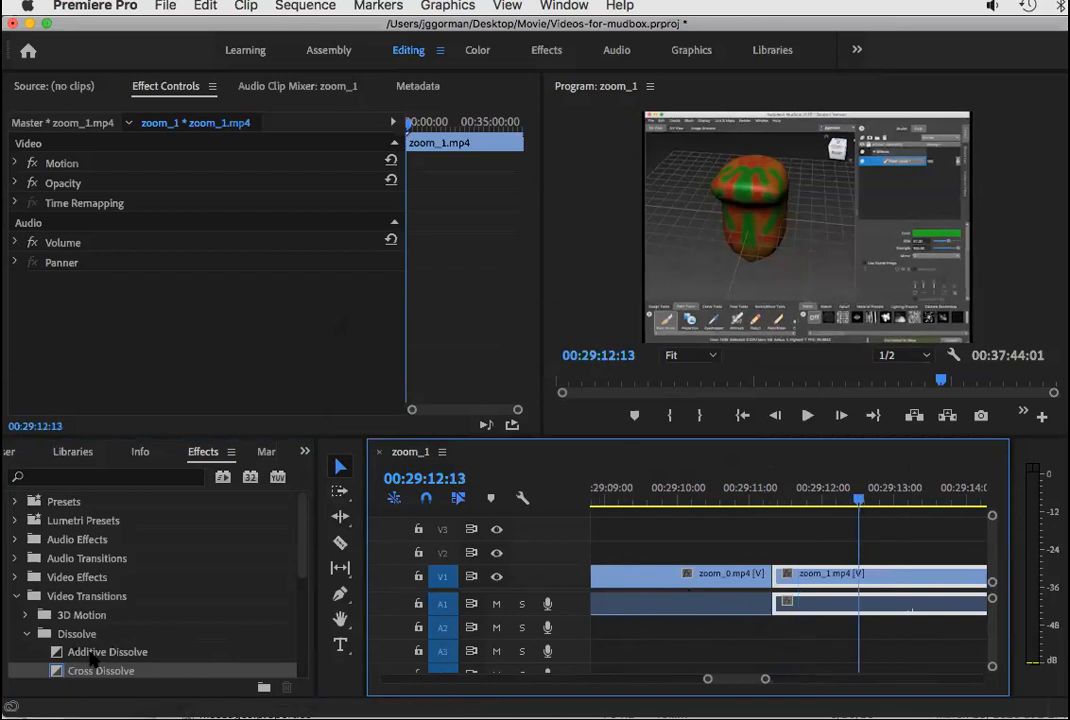
drag(57, 673, 771, 576)
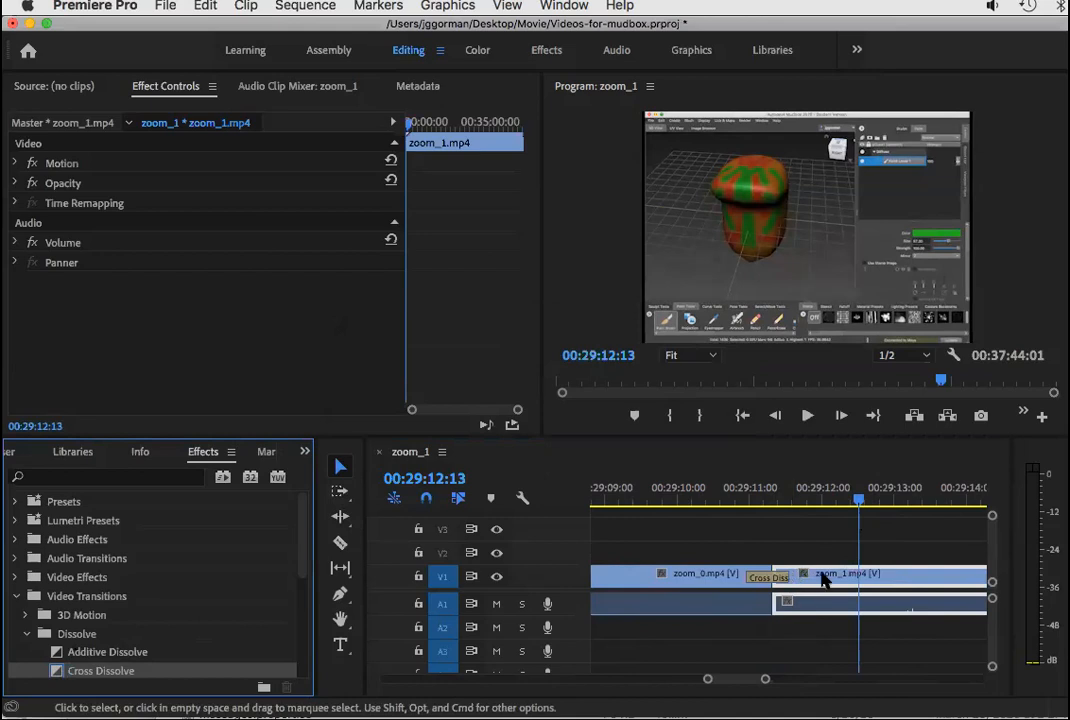
Play the Cross Dissolve between zoom_0.mp4 and zoom_1.mp4 from just before the join.
drag(758, 487, 722, 483)
click(809, 416)
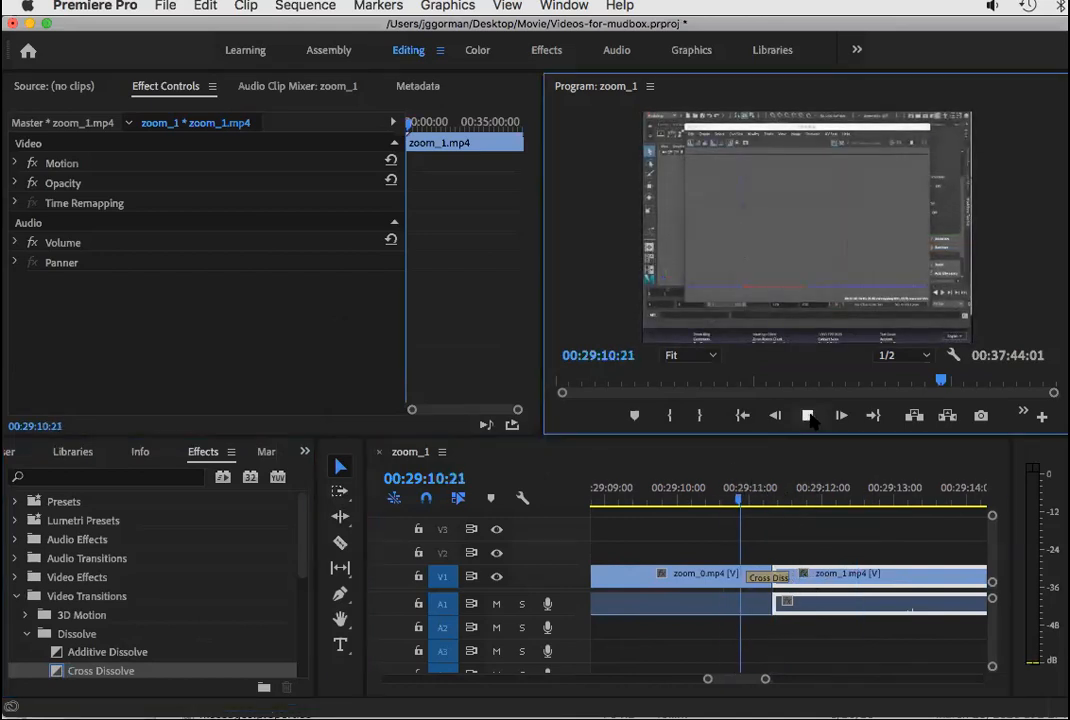
click(811, 417)
Trim the end of the second zoom_0.mp4 segment back to 00:27:28:19 and move zoom_1.mp4 against it.
drag(849, 499, 697, 490)
drag(707, 679, 580, 686)
drag(789, 500, 698, 499)
click(697, 499)
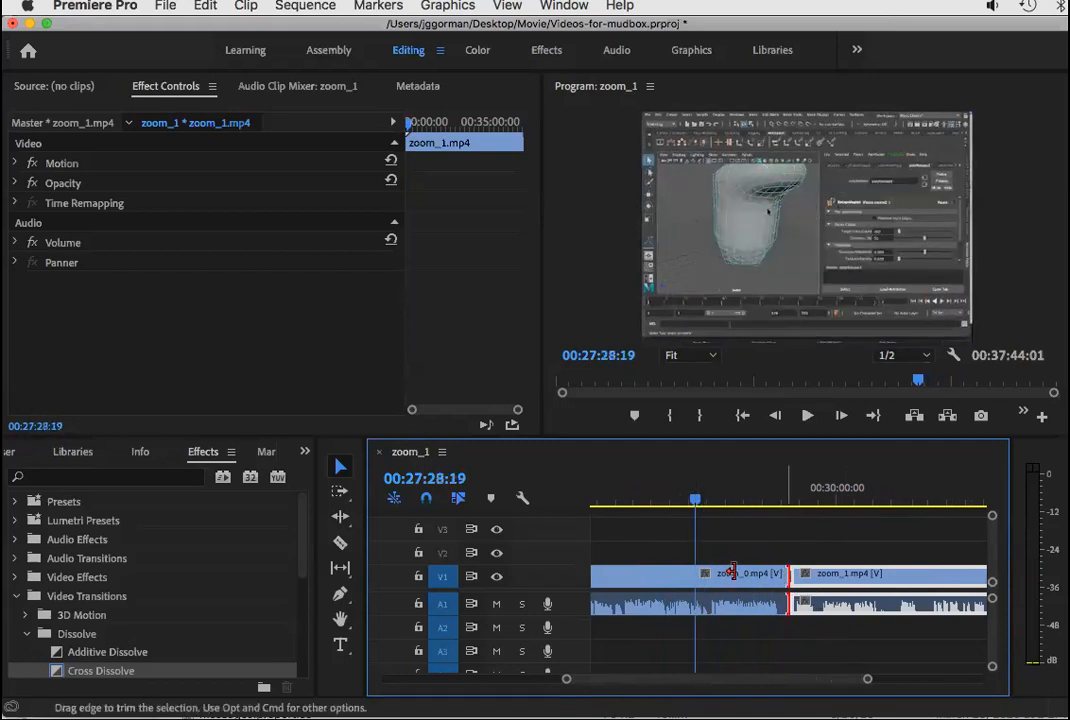
drag(733, 571, 695, 572)
drag(848, 586, 760, 580)
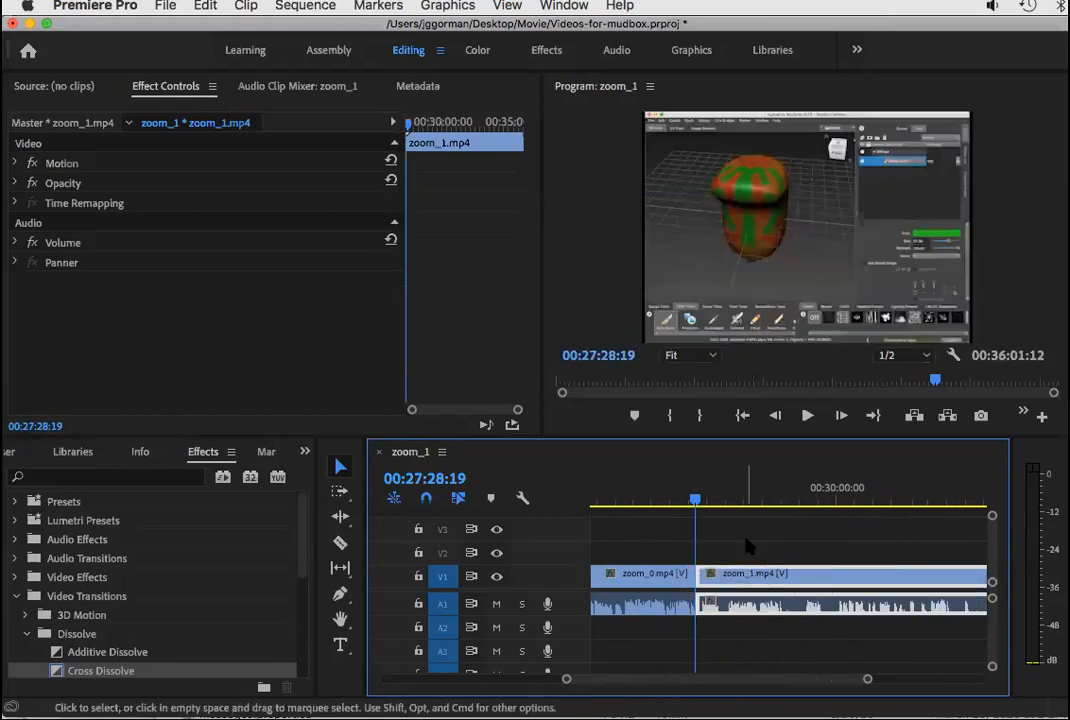
Add a Cross Dissolve at the shortened join between zoom_0.mp4 and zoom_1.mp4 and play through it.
drag(100, 670, 657, 588)
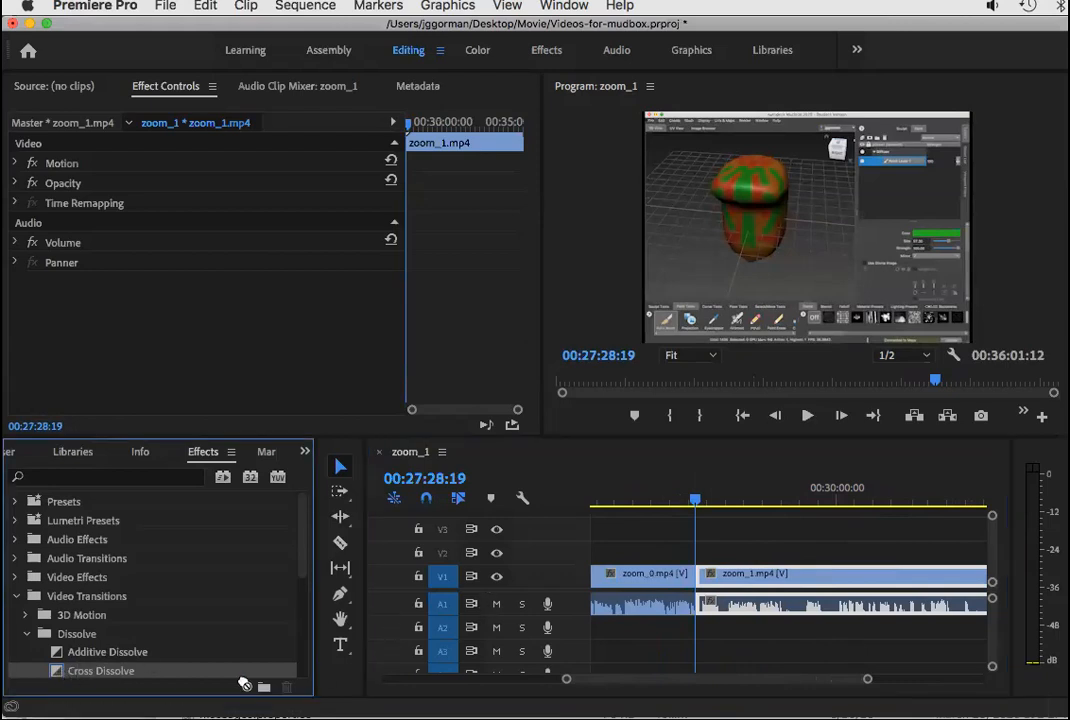
drag(131, 670, 705, 575)
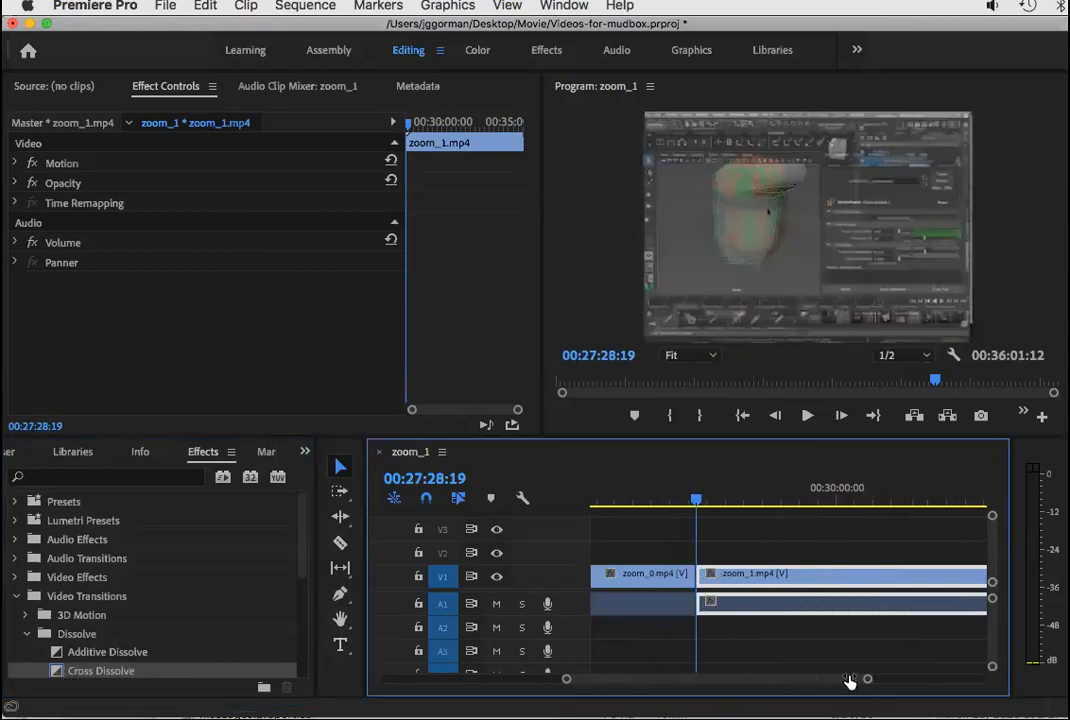
mouse_move(850, 680)
mouse_down()
mouse_move(731, 679)
mouse_move(868, 679)
mouse_up()
drag(793, 499, 781, 500)
click(807, 415)
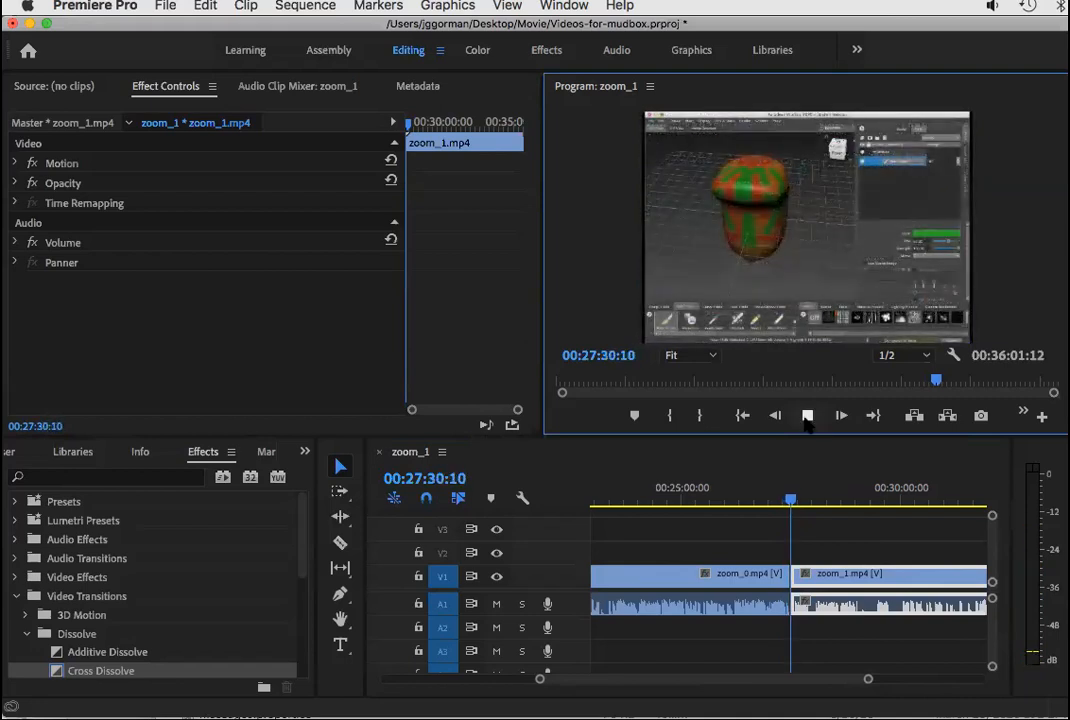
click(807, 416)
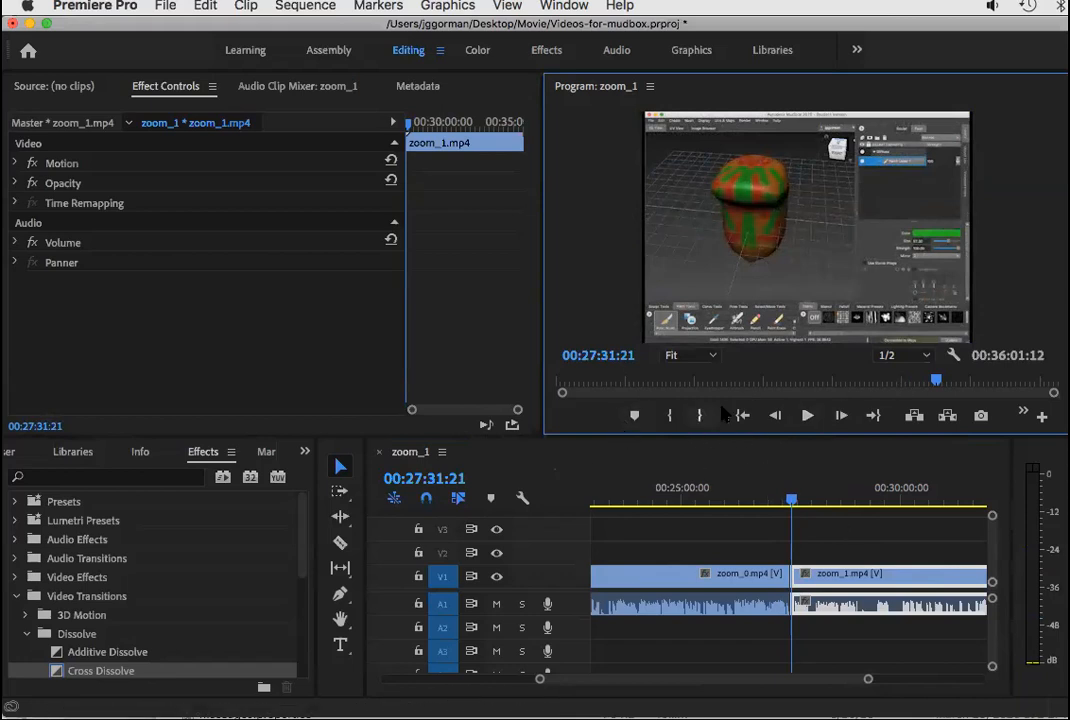
Apply the Gaussian Blur video effect from Blur & Sharpen to the first zoom_0.mp4 segment.
click(237, 310)
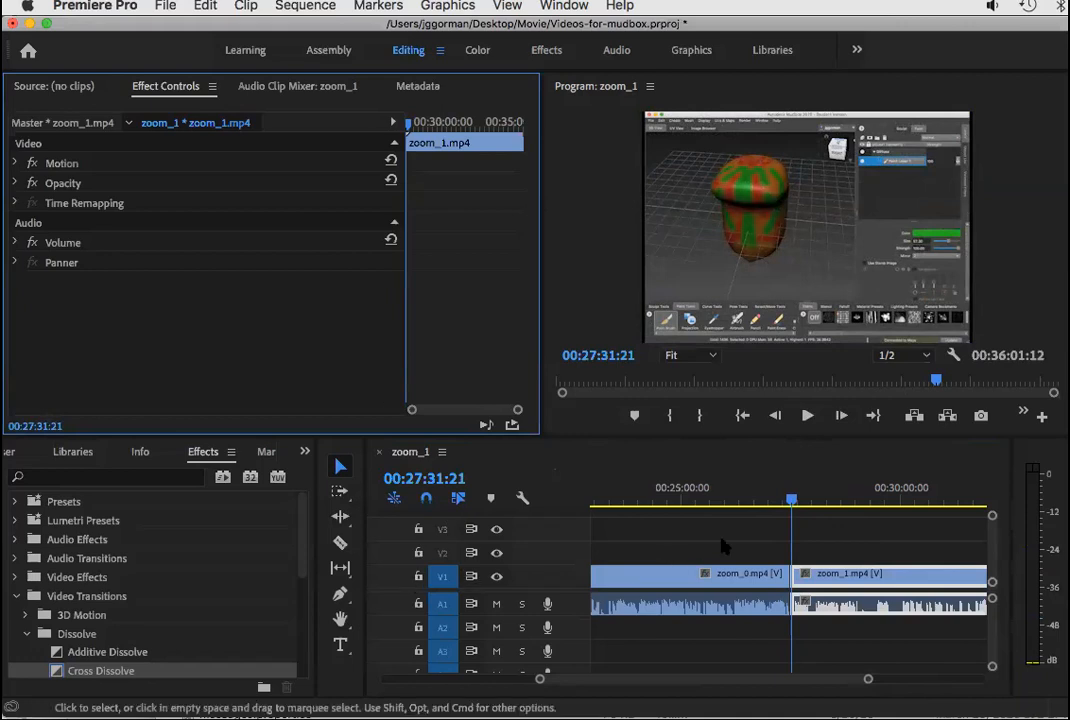
drag(793, 500, 577, 513)
drag(537, 682, 360, 676)
click(680, 575)
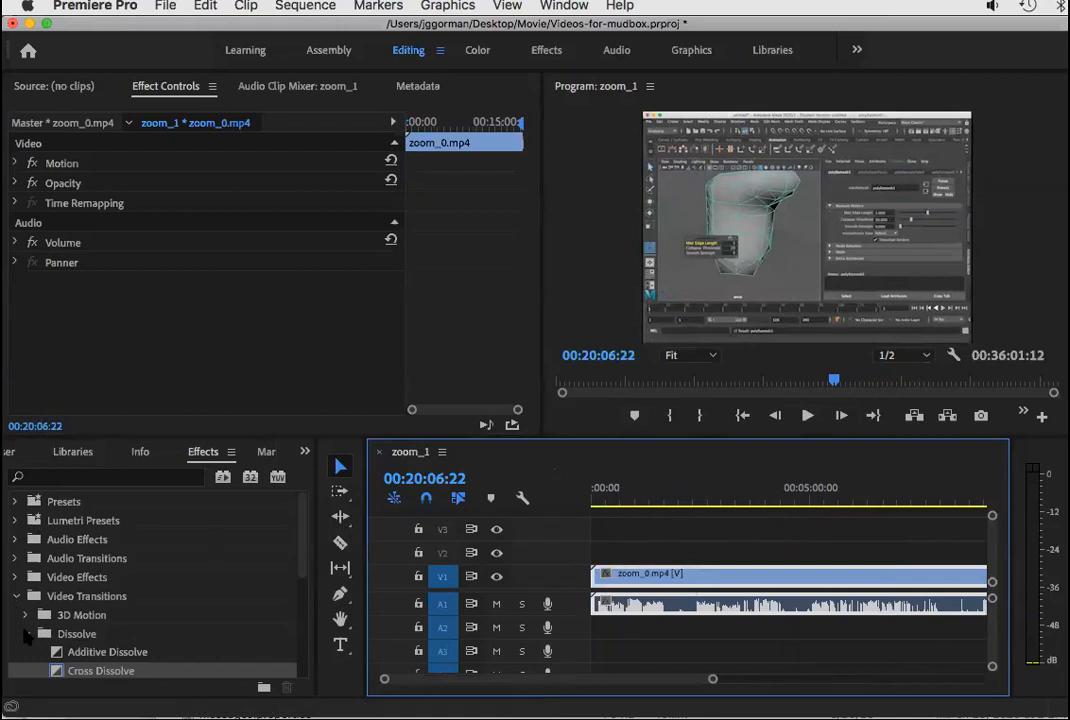
click(25, 634)
click(16, 596)
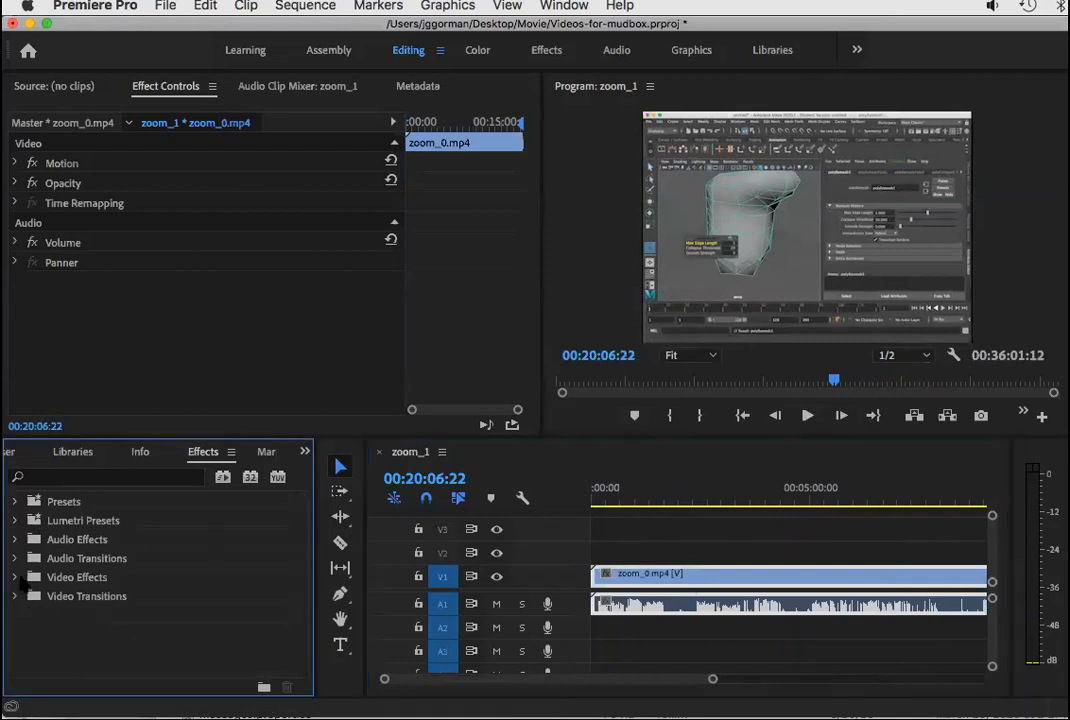
click(16, 577)
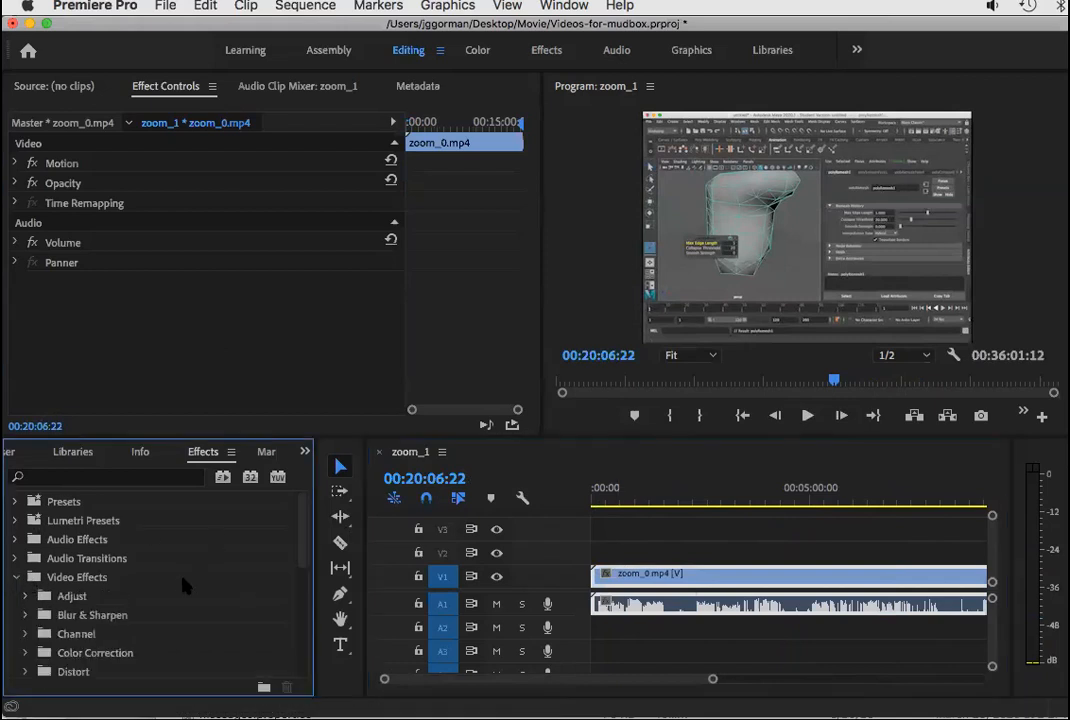
click(26, 615)
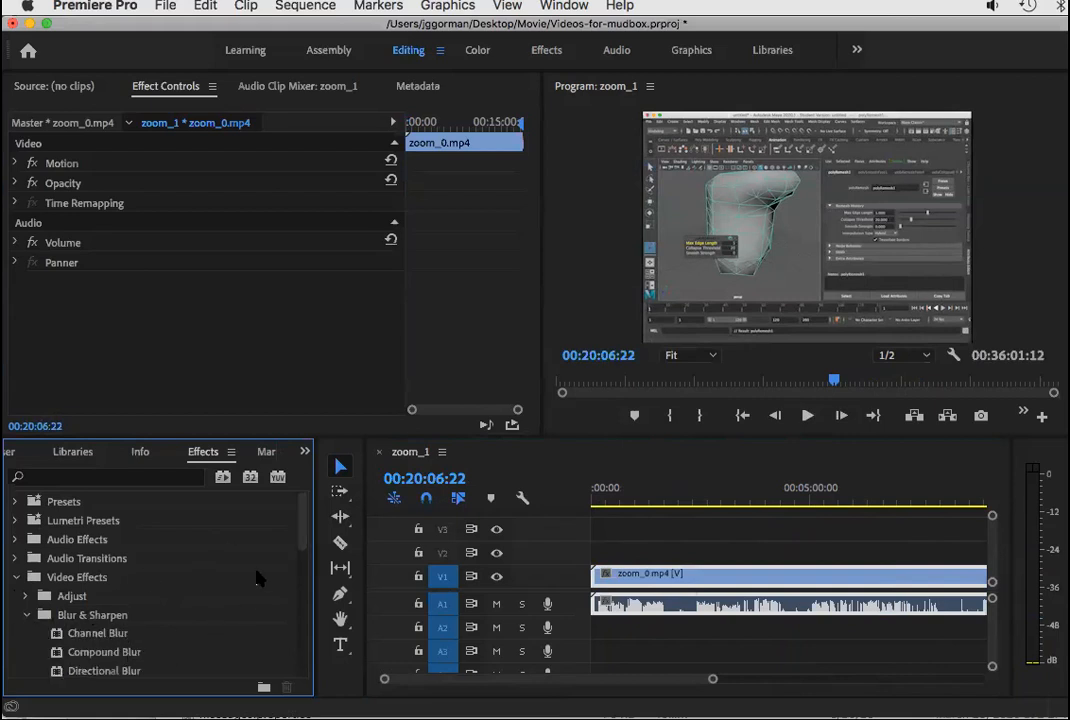
scroll(150, 600, down, 3)
drag(153, 613, 707, 578)
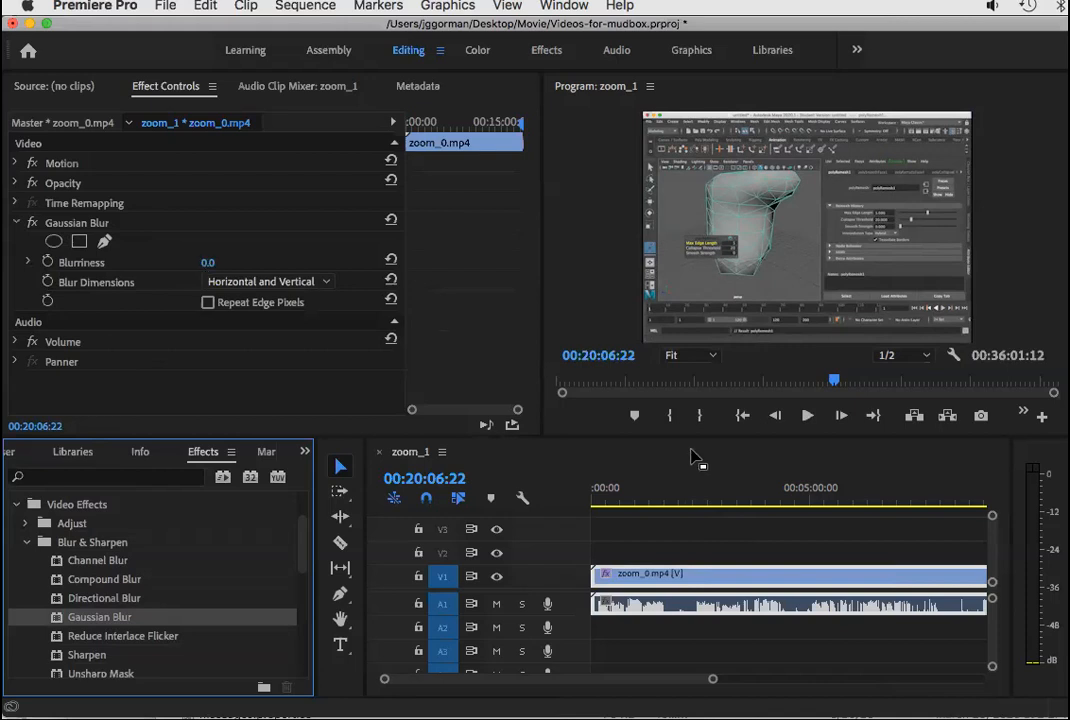
Try a Gaussian Blur blurriness of 10 on the frame at 00:03:06:22 and remove the effect from the clip.
click(724, 497)
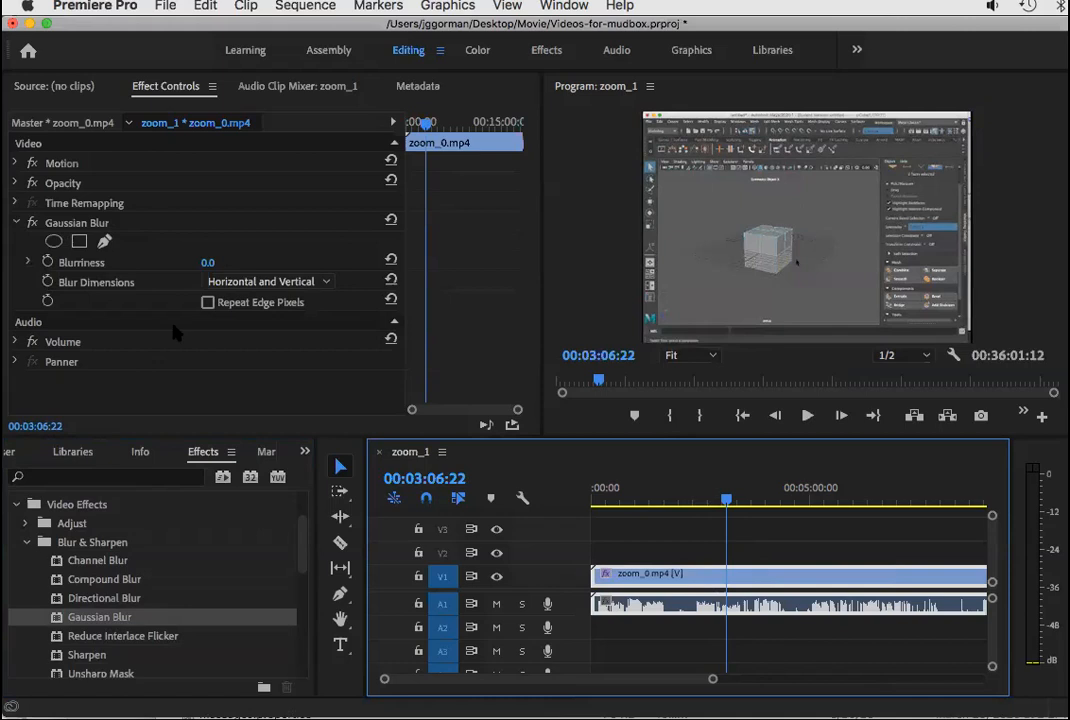
mouse_move(208, 266)
mouse_down()
mouse_move(287, 266)
mouse_move(218, 266)
mouse_up()
click(72, 226)
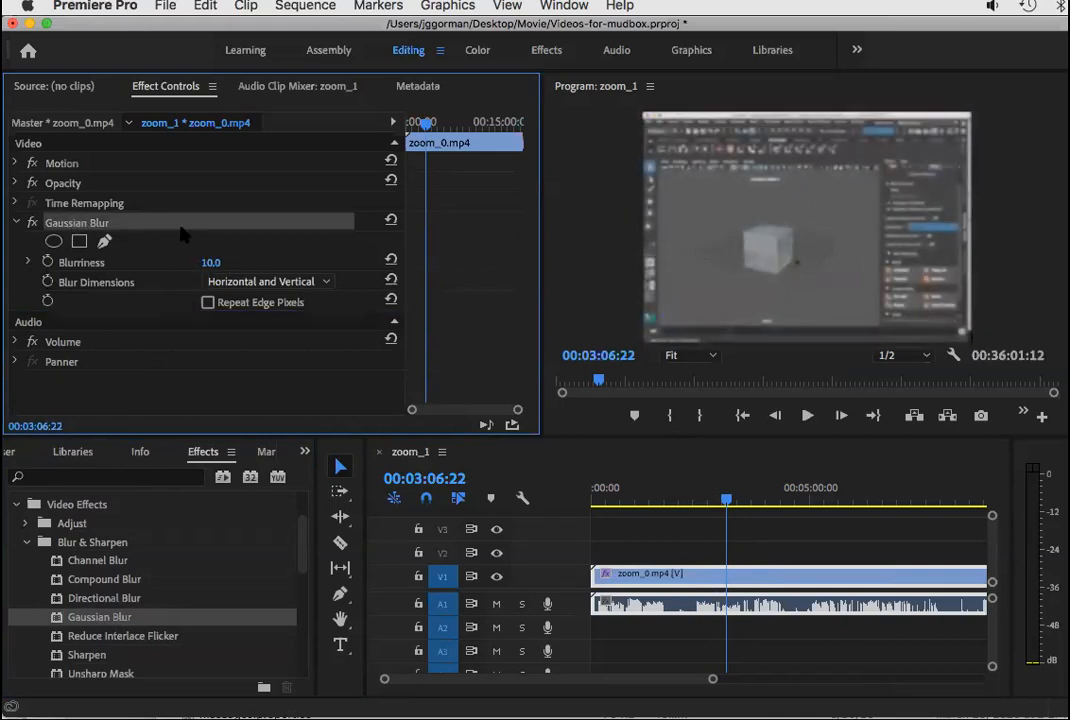
key(Delete)
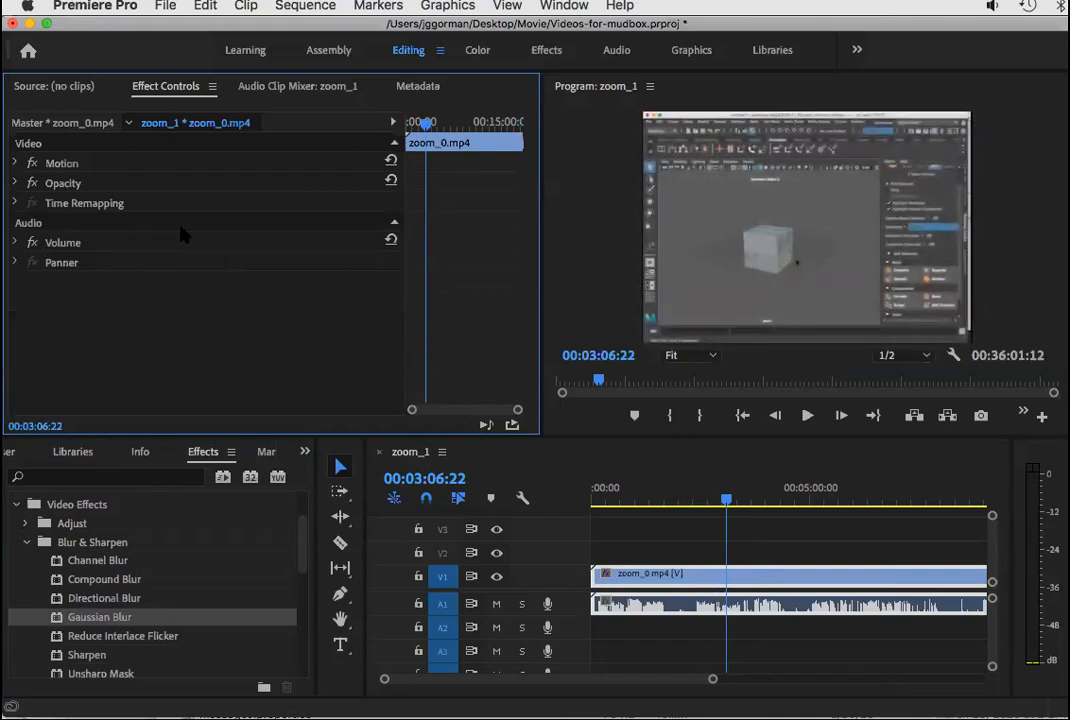
Browse the Audio Effects category, including Obsolete Audio Effects, and collapse the effect folders.
click(25, 543)
scroll(300, 547, up, 2)
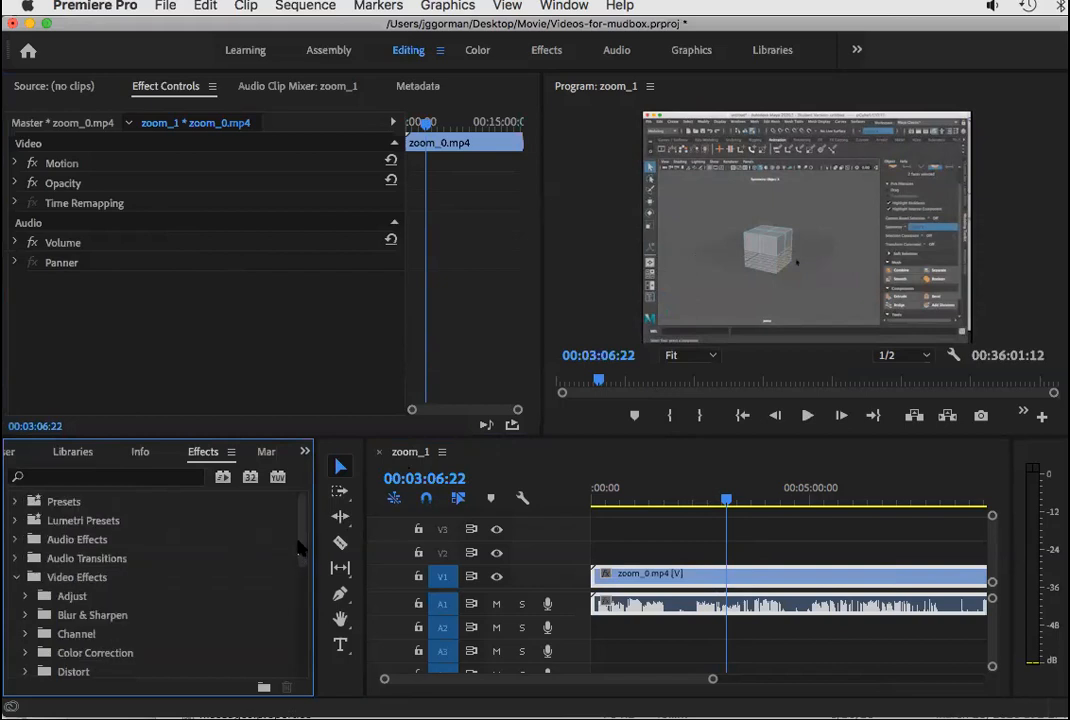
click(16, 577)
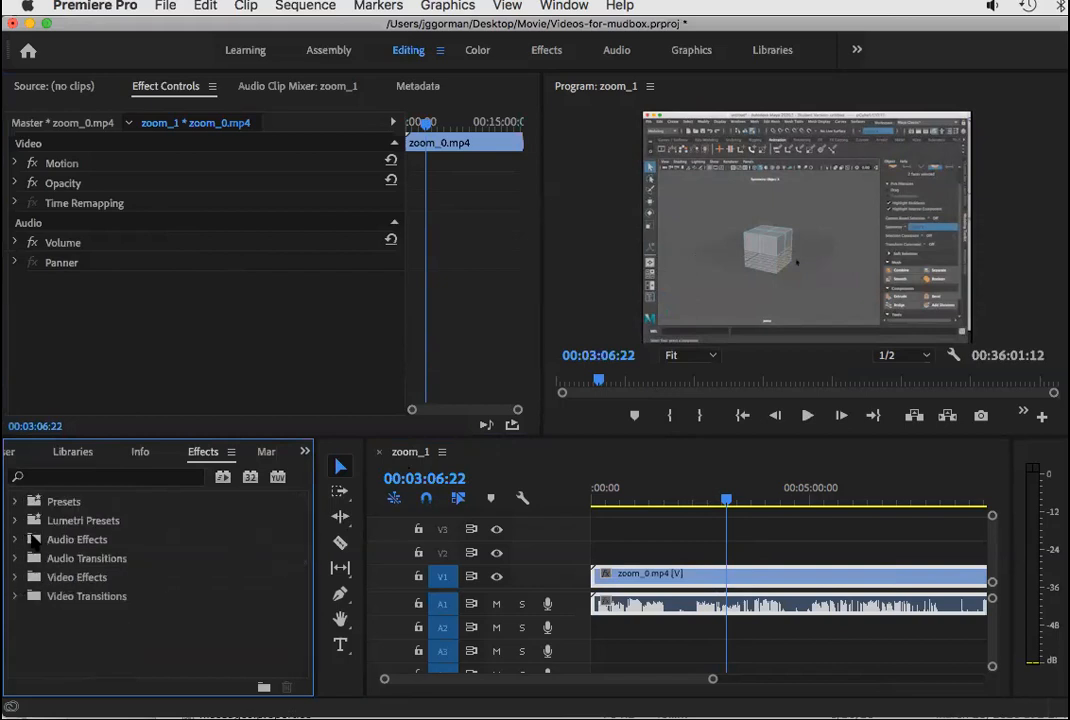
click(15, 539)
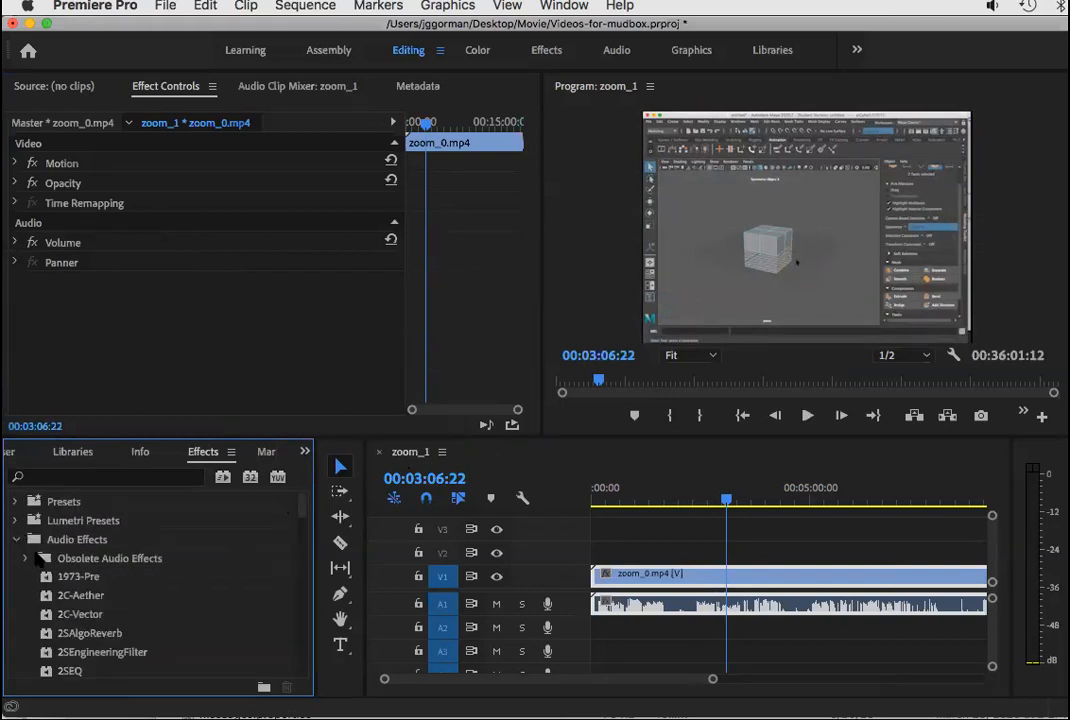
click(25, 558)
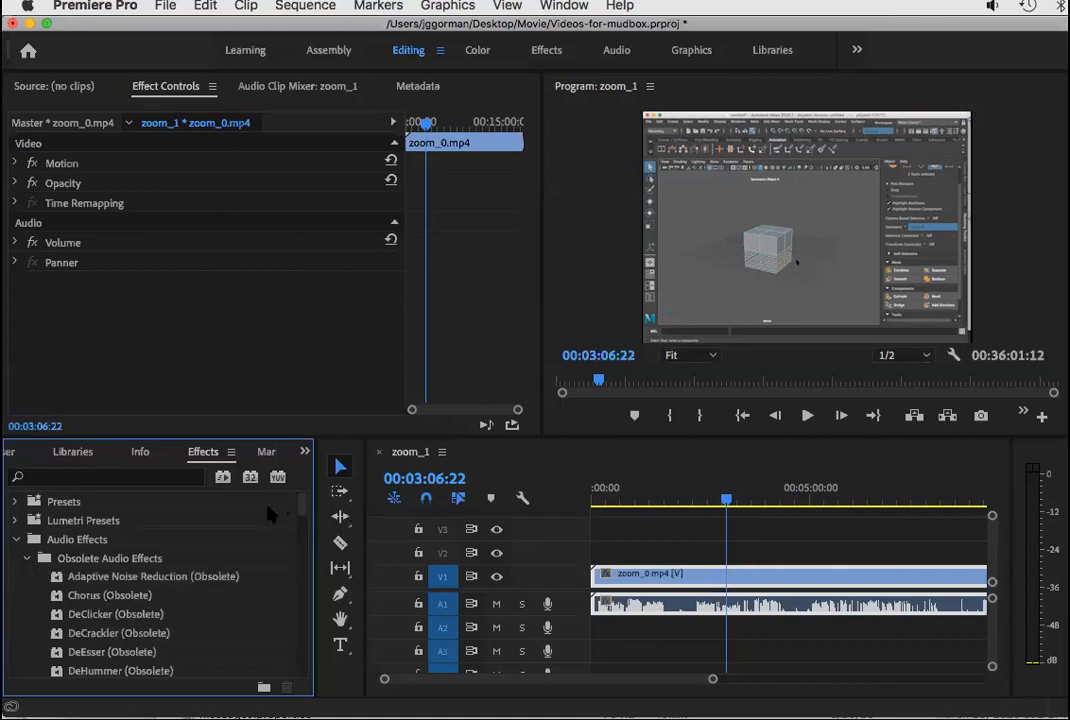
click(25, 558)
drag(303, 505, 309, 534)
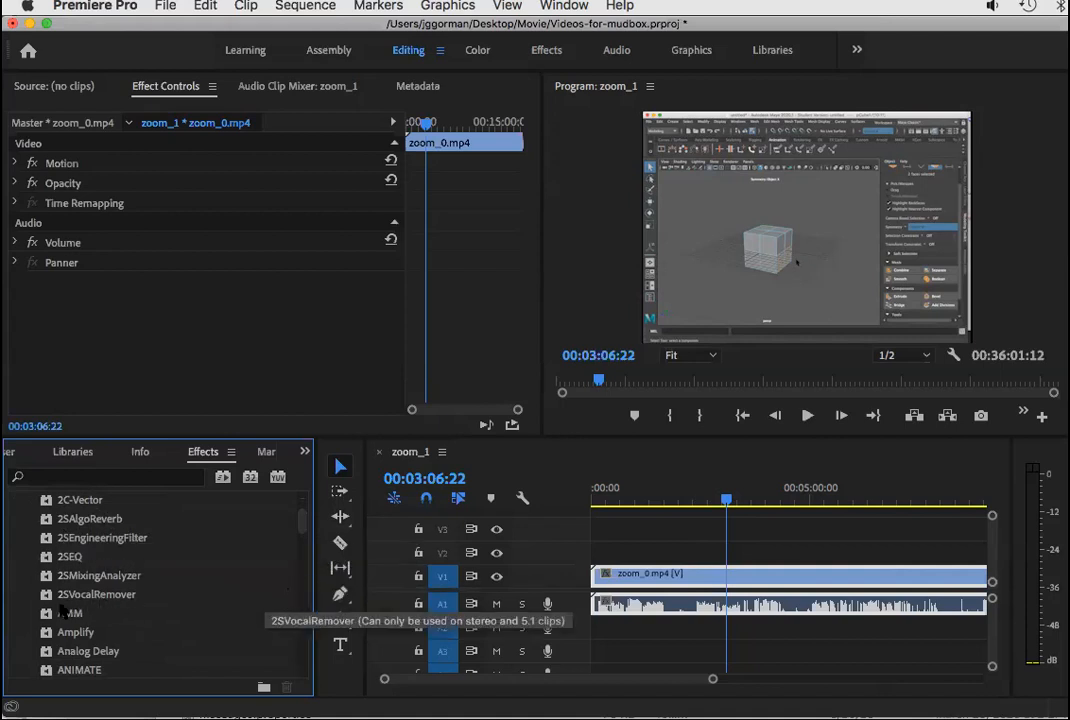
drag(301, 532, 302, 503)
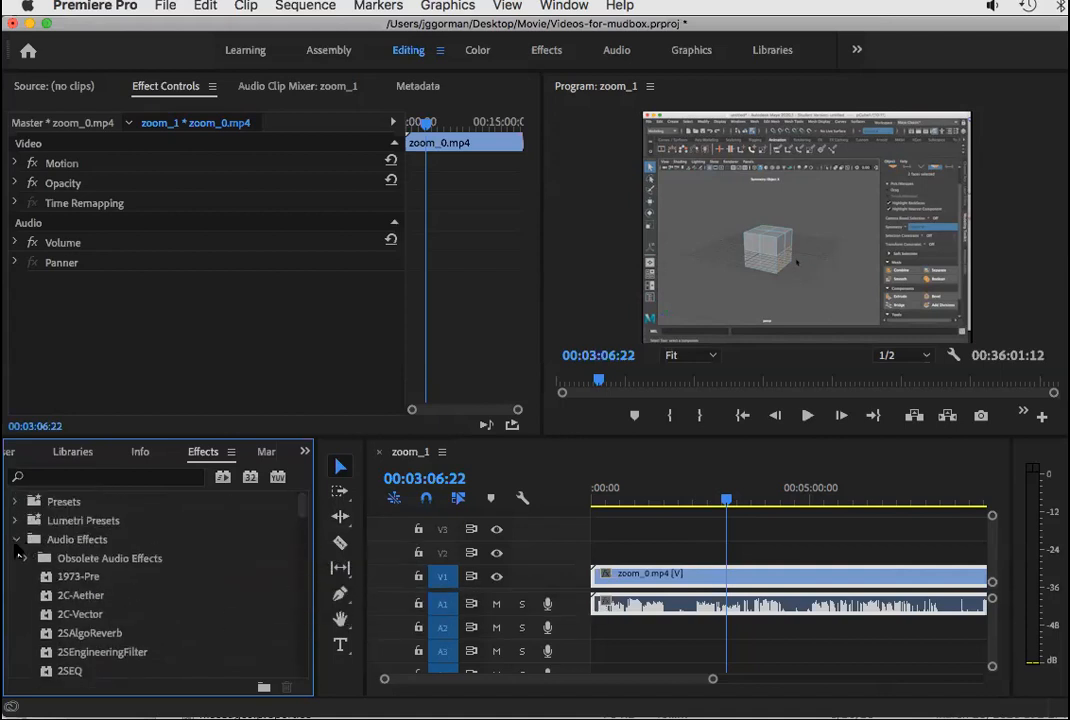
click(16, 540)
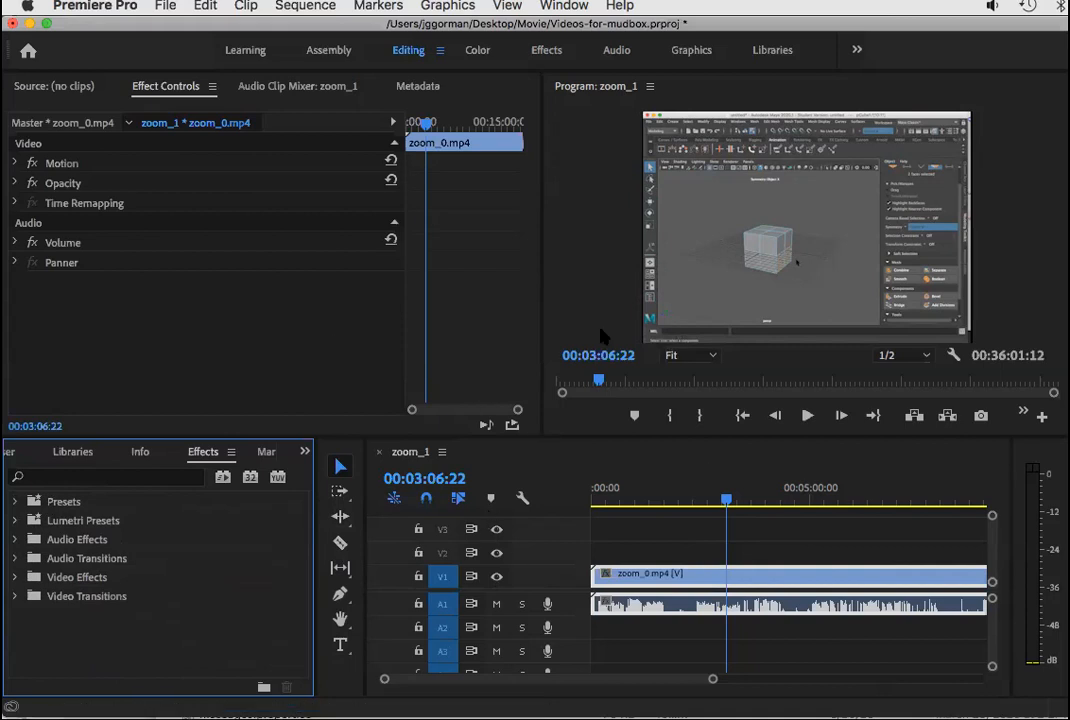
click(163, 7)
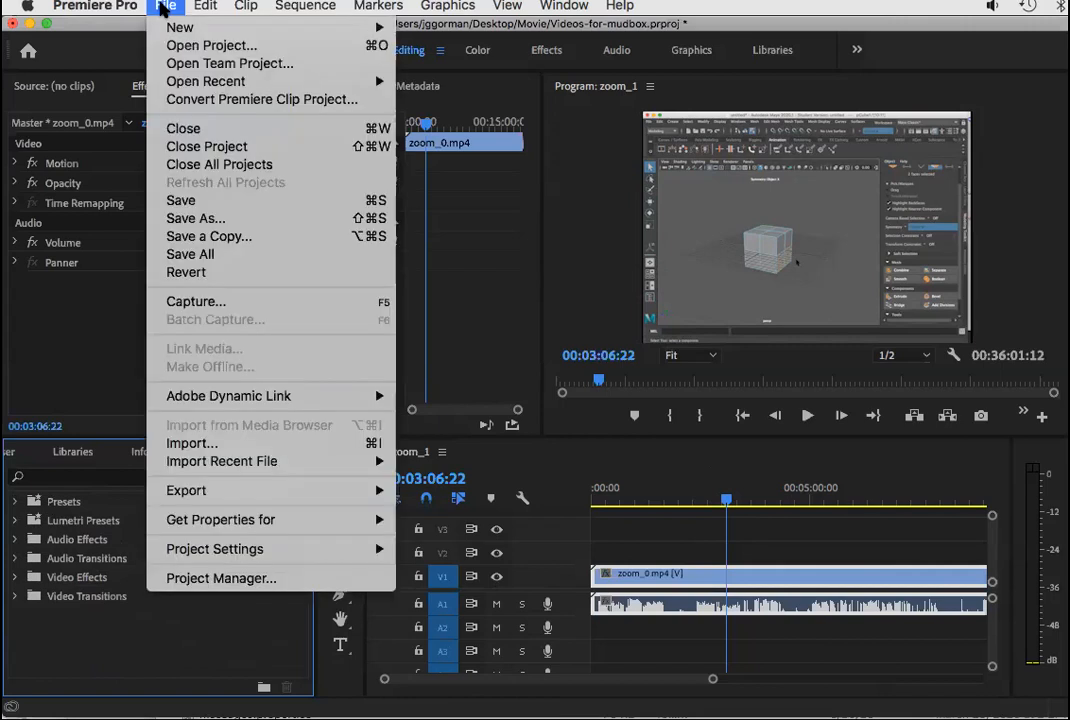
mouse_move(251, 492)
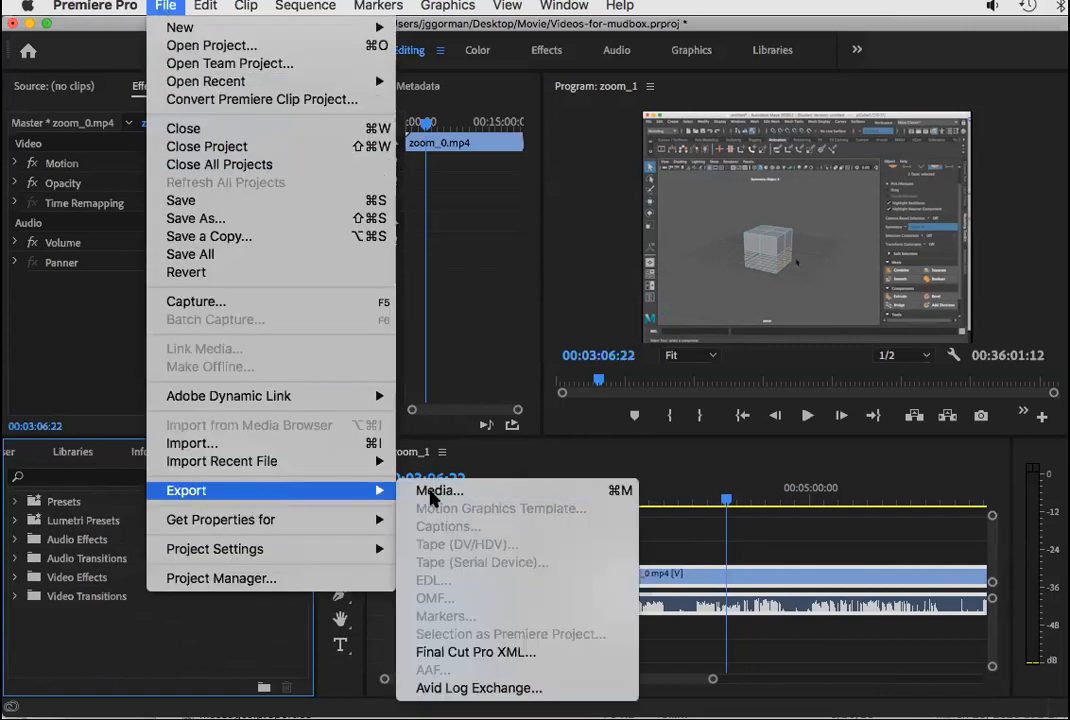
click(431, 492)
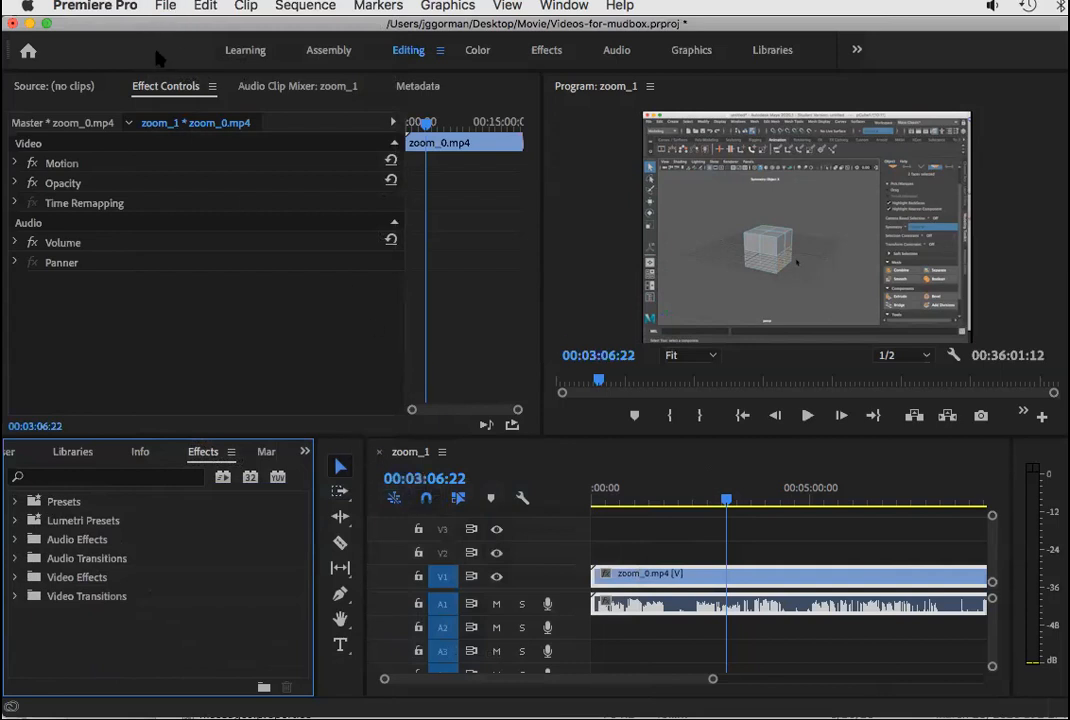
click(166, 8)
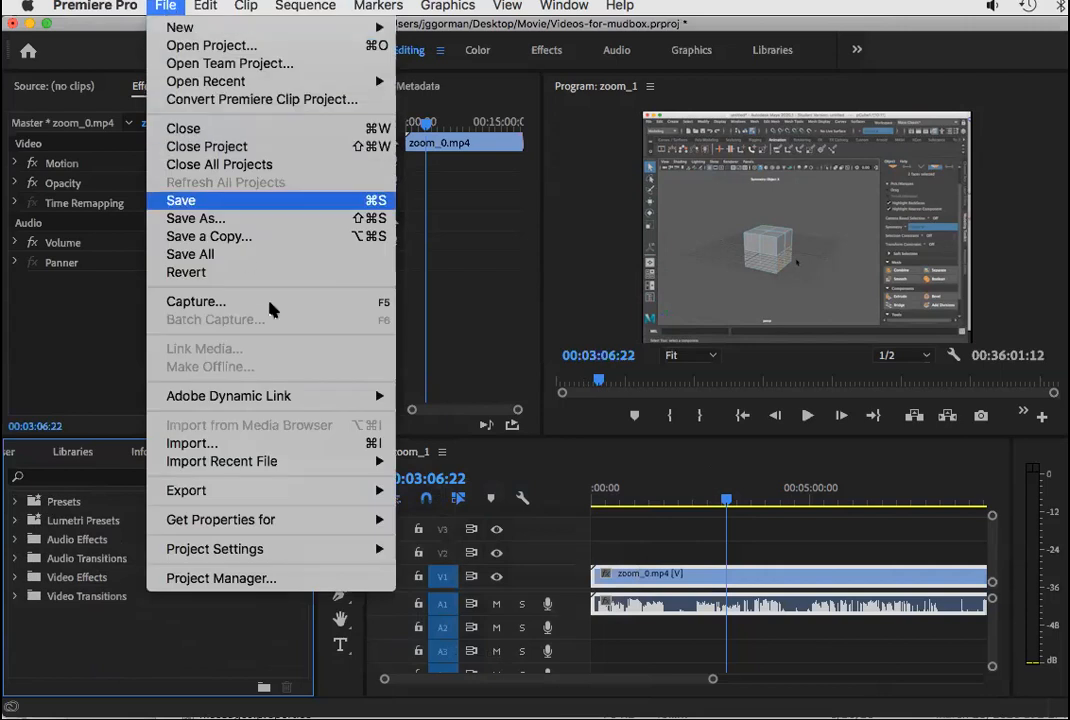
mouse_move(323, 495)
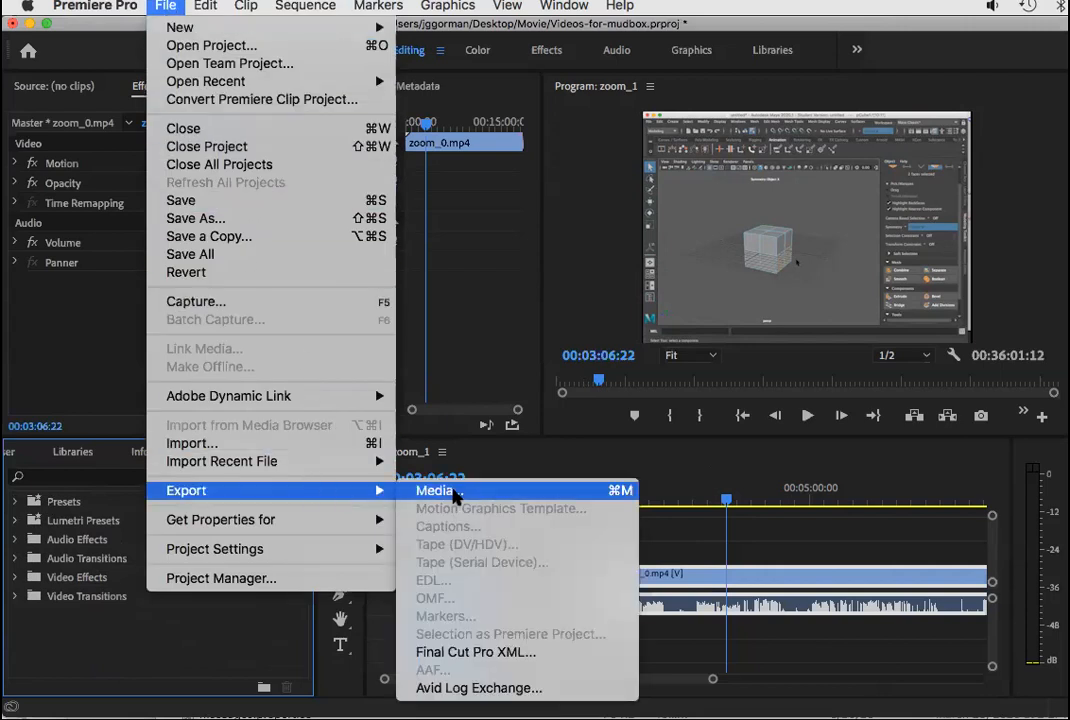
click(453, 493)
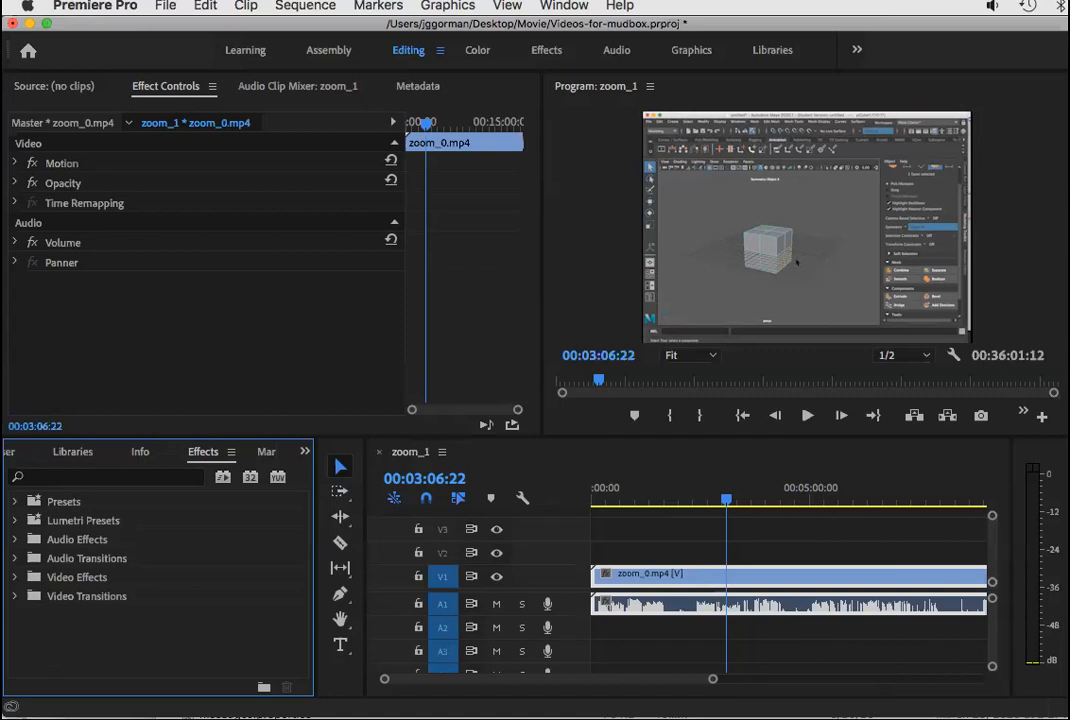
key(super+Tab)
key(super+Tab)
click(158, 8)
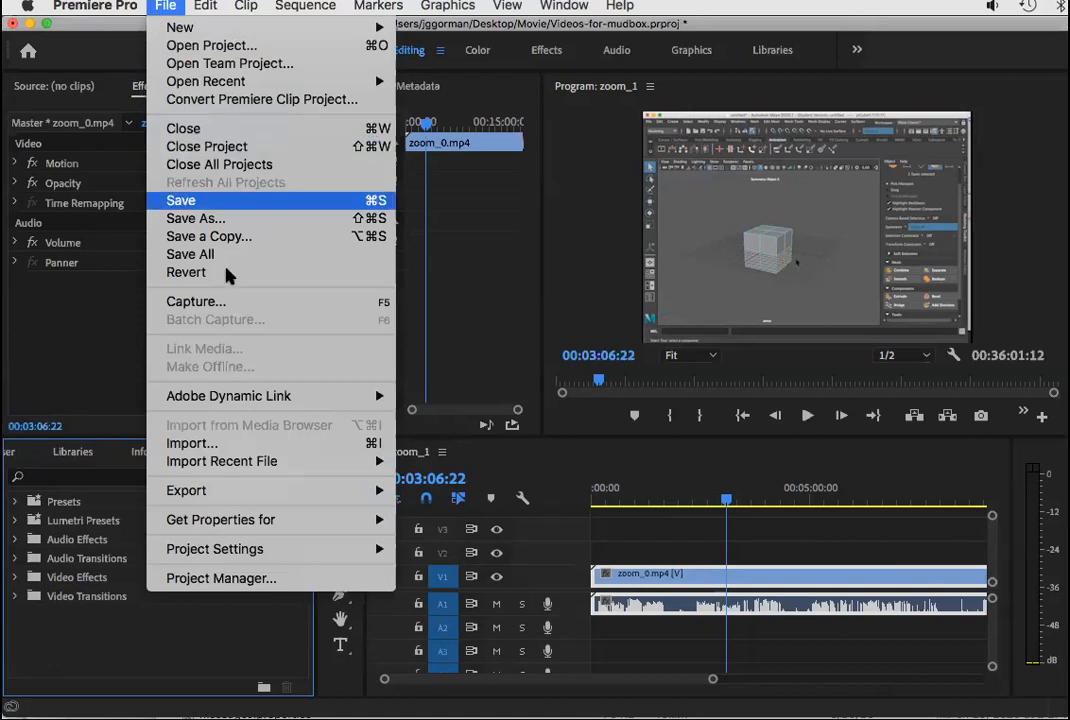
mouse_move(286, 500)
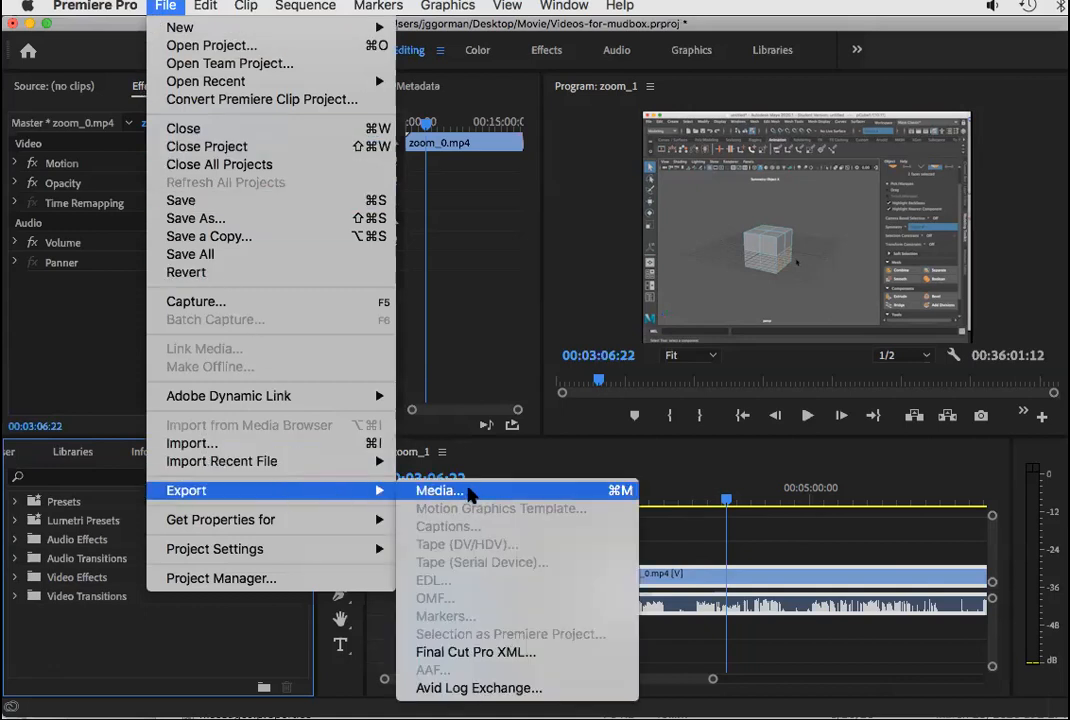
click(735, 432)
Scrub through the first zoom_0.mp4 segment, park the playhead at 00:01:21:19 and deselect the clip.
click(677, 482)
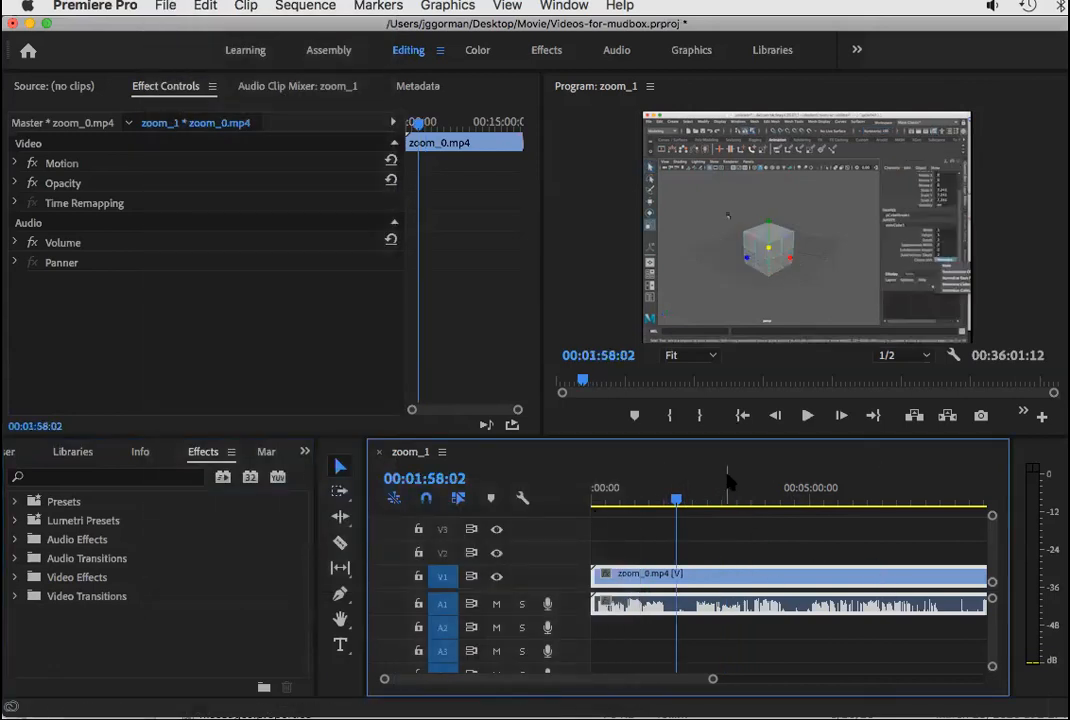
click(727, 482)
drag(724, 497, 715, 495)
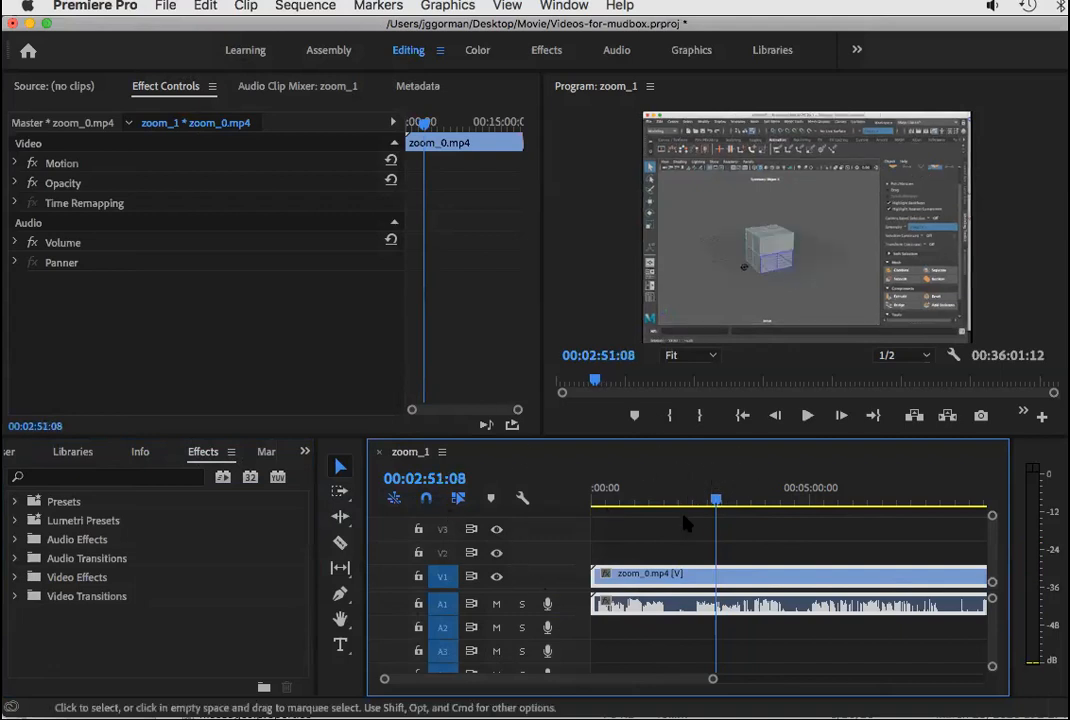
click(650, 490)
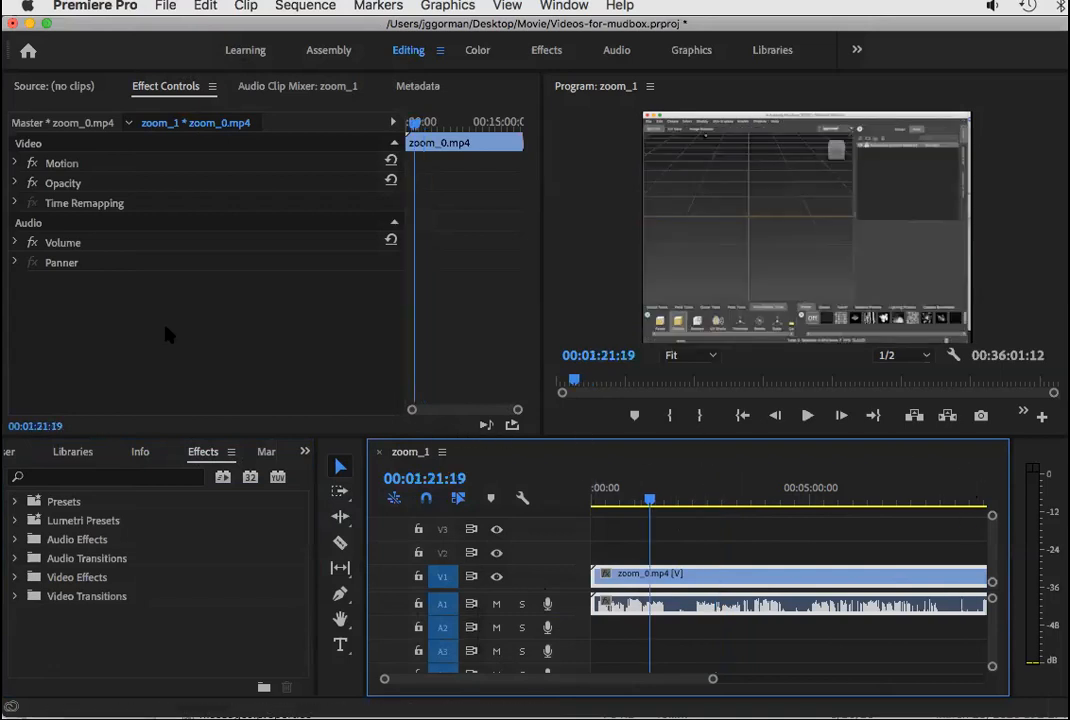
key(super+s)
click(697, 539)
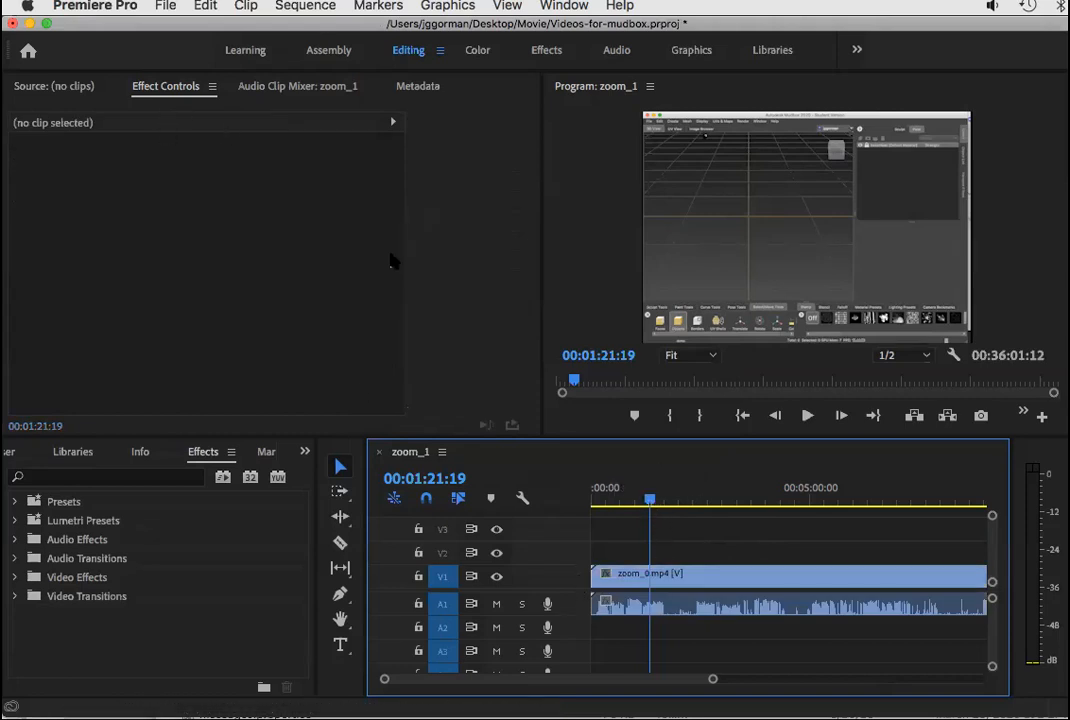
Open the media export settings for the zoom_1 sequence, then move and resize the dialog until it fits on screen.
click(166, 7)
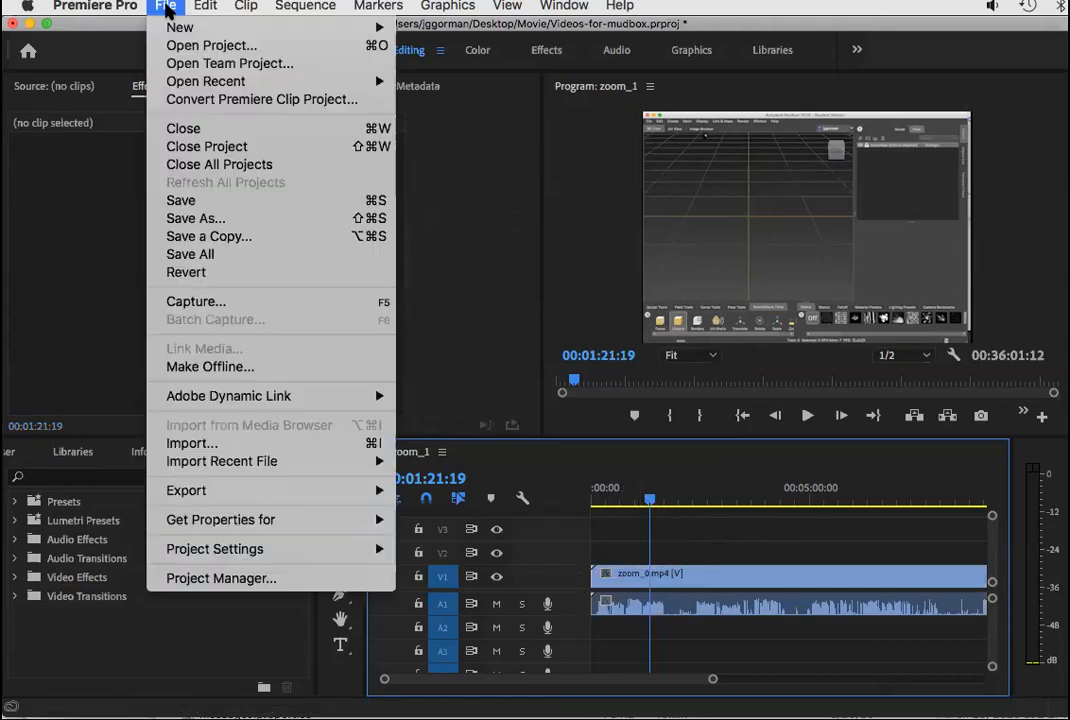
mouse_move(358, 490)
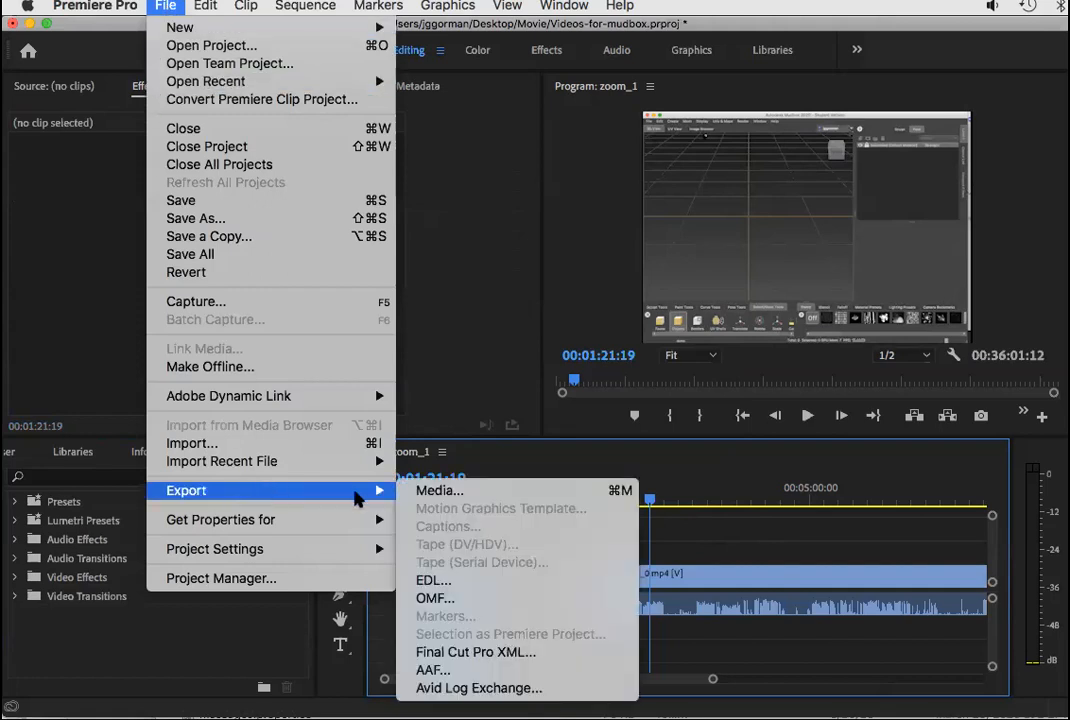
click(434, 493)
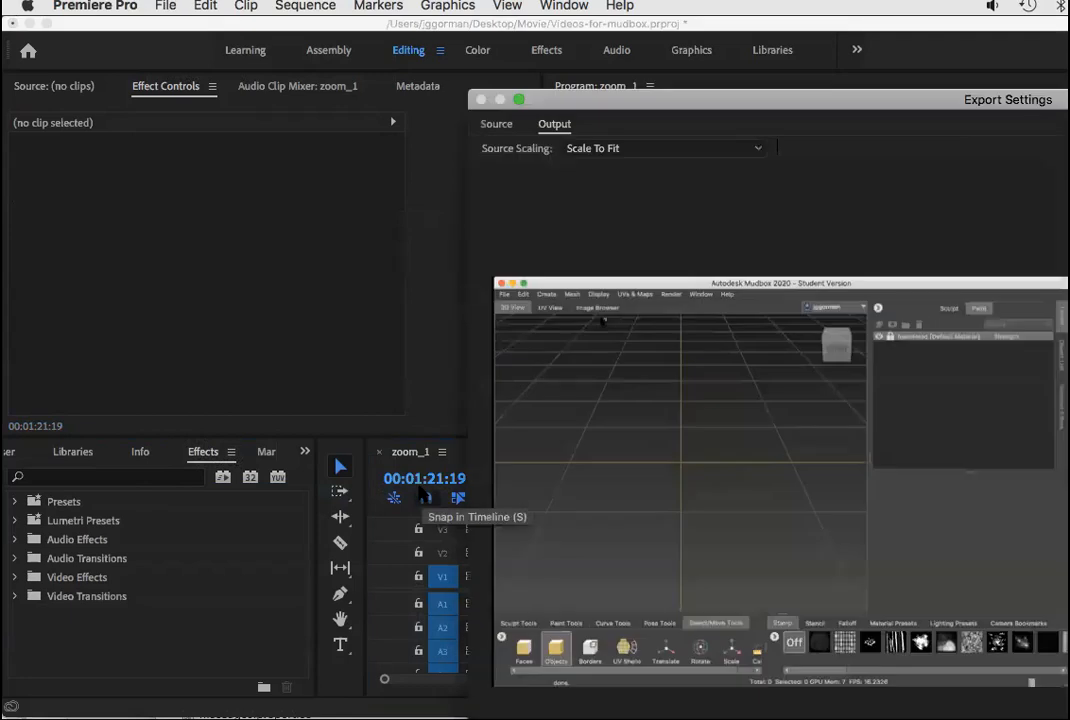
drag(657, 91, 400, 69)
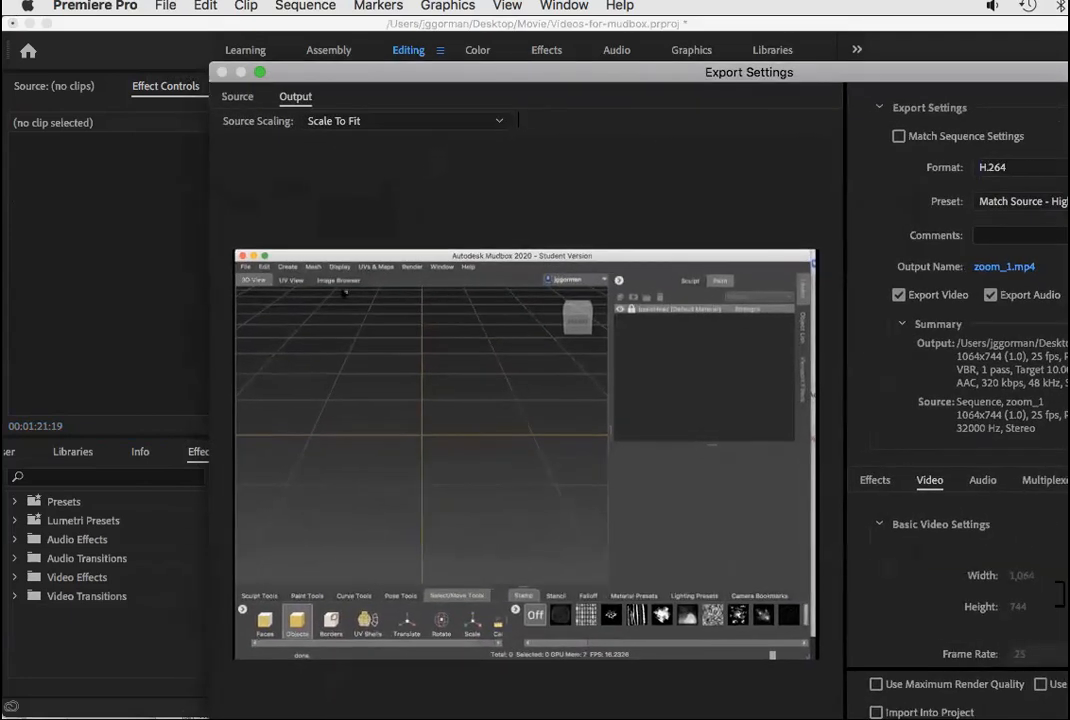
drag(1069, 719, 1066, 670)
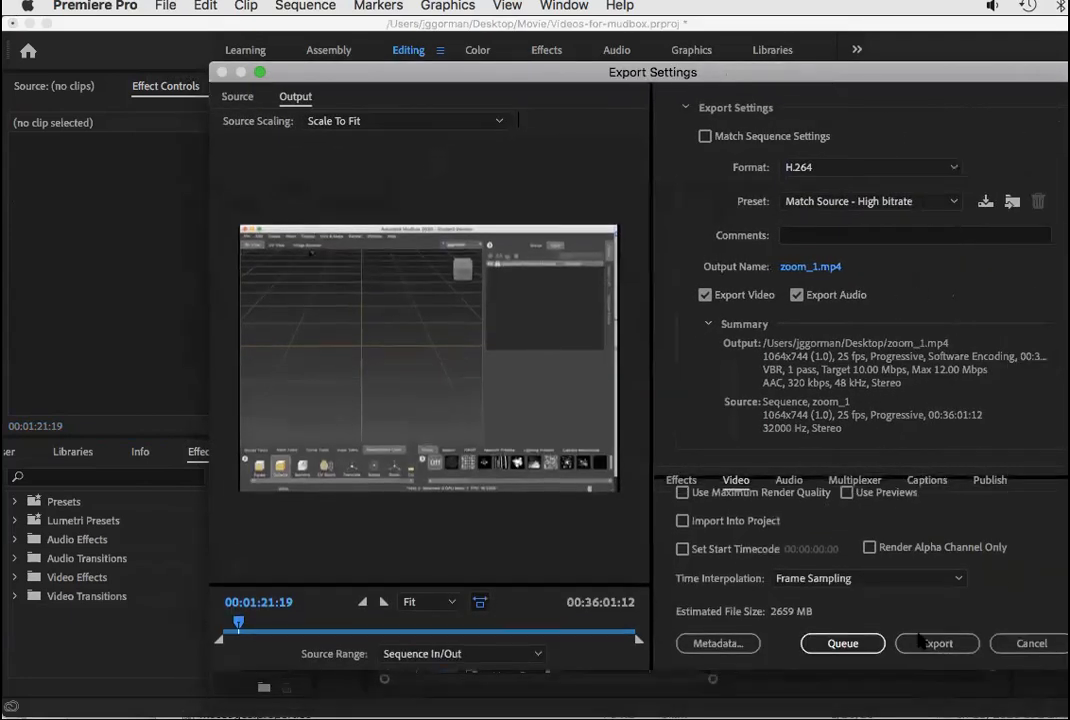
drag(540, 70, 395, 48)
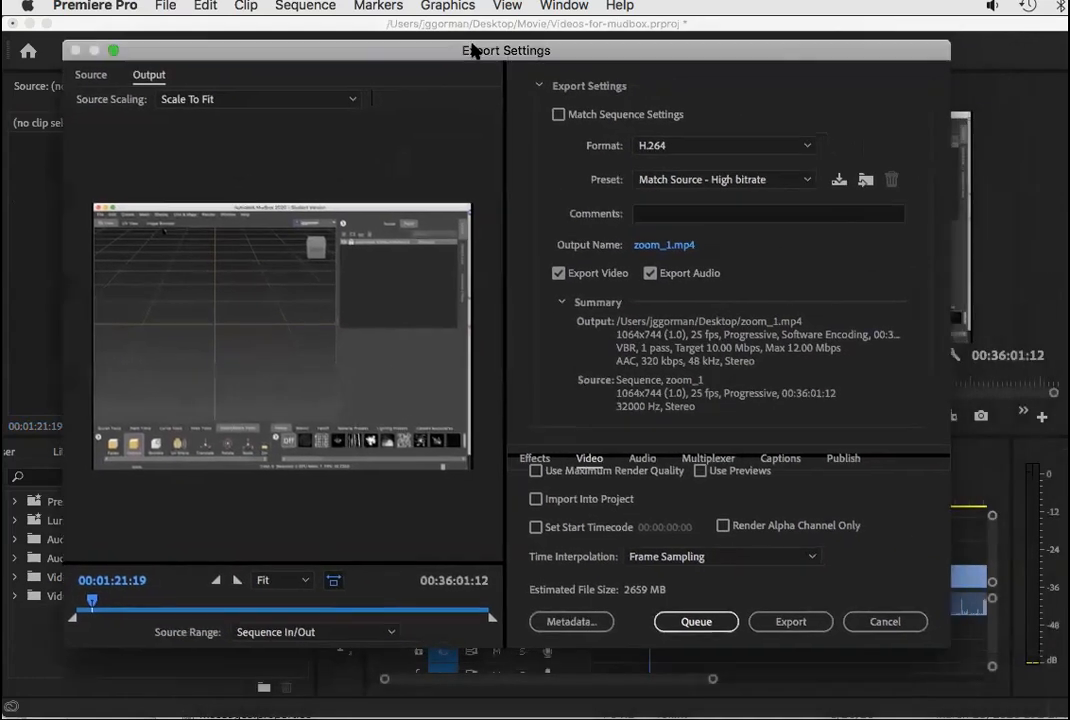
Choose the Movie folder on the Desktop as the destination for the exported file.
click(668, 248)
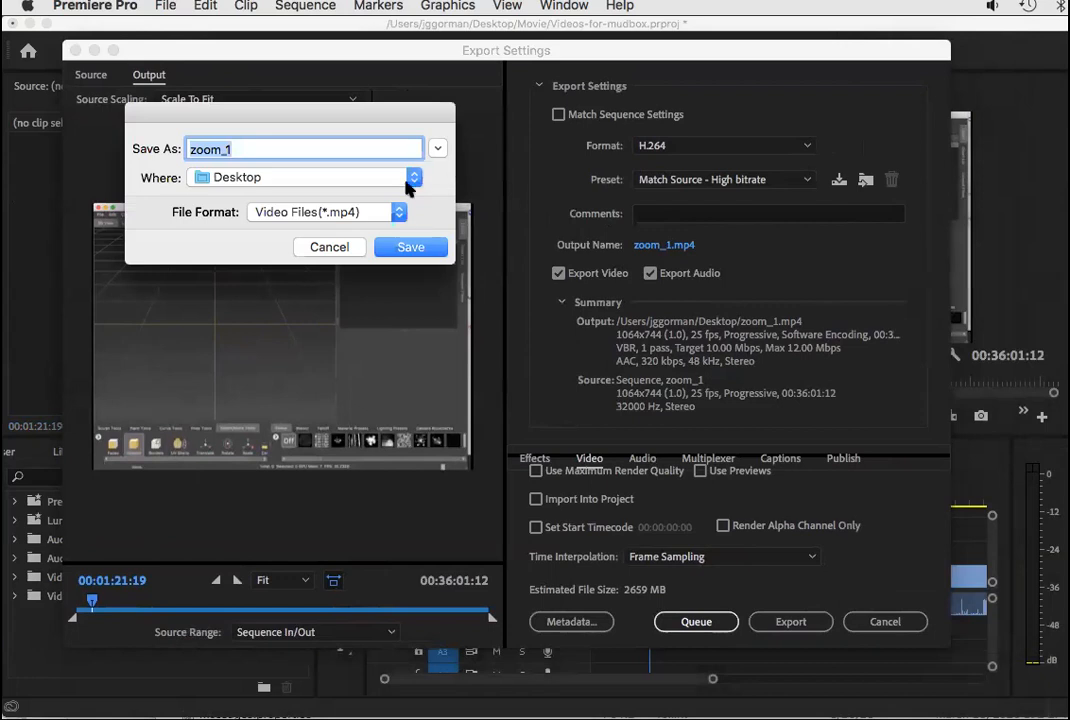
drag(414, 128, 694, 160)
click(714, 181)
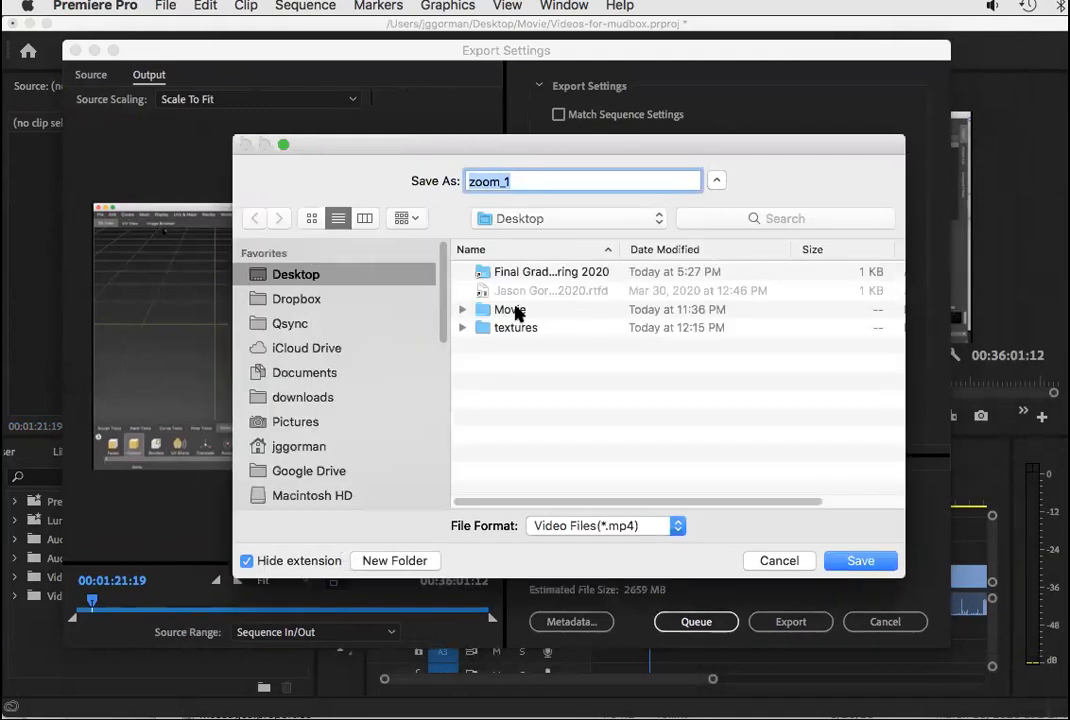
double_click(510, 310)
Name the output file Mudbox_Class_4-1-2020.mp4 and save the output name.
drag(524, 182, 420, 167)
text(M)
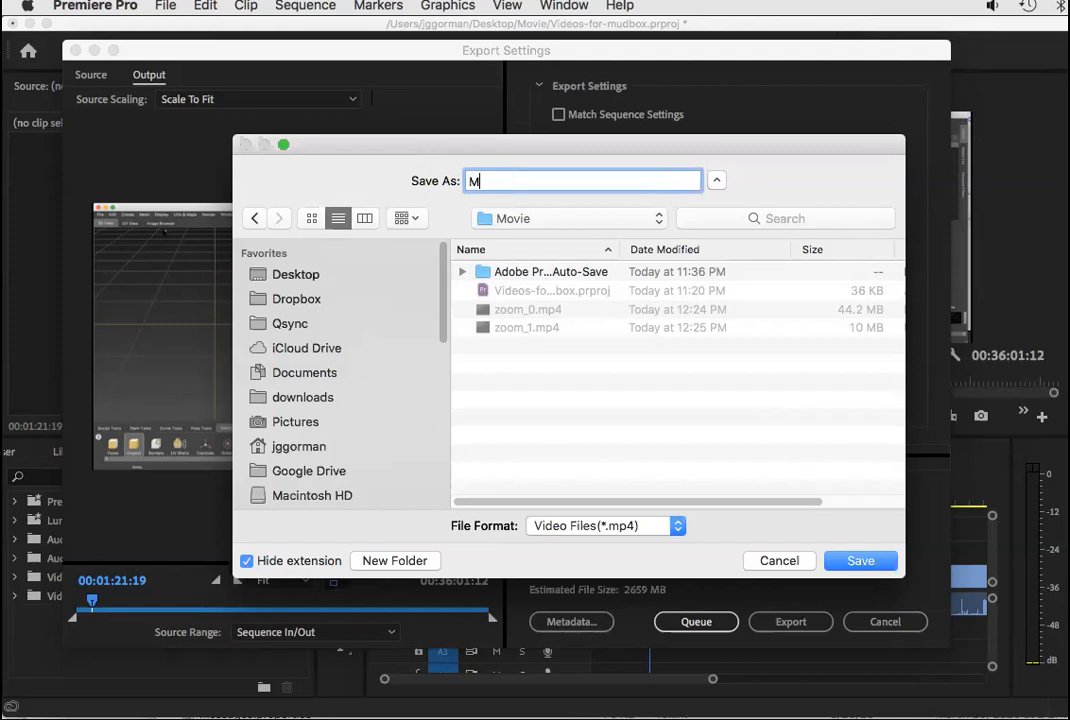
text(udbox_Class_)
key(Left)
key(Left)
key(Left)
key(Left)
key(Left)
key(Return)
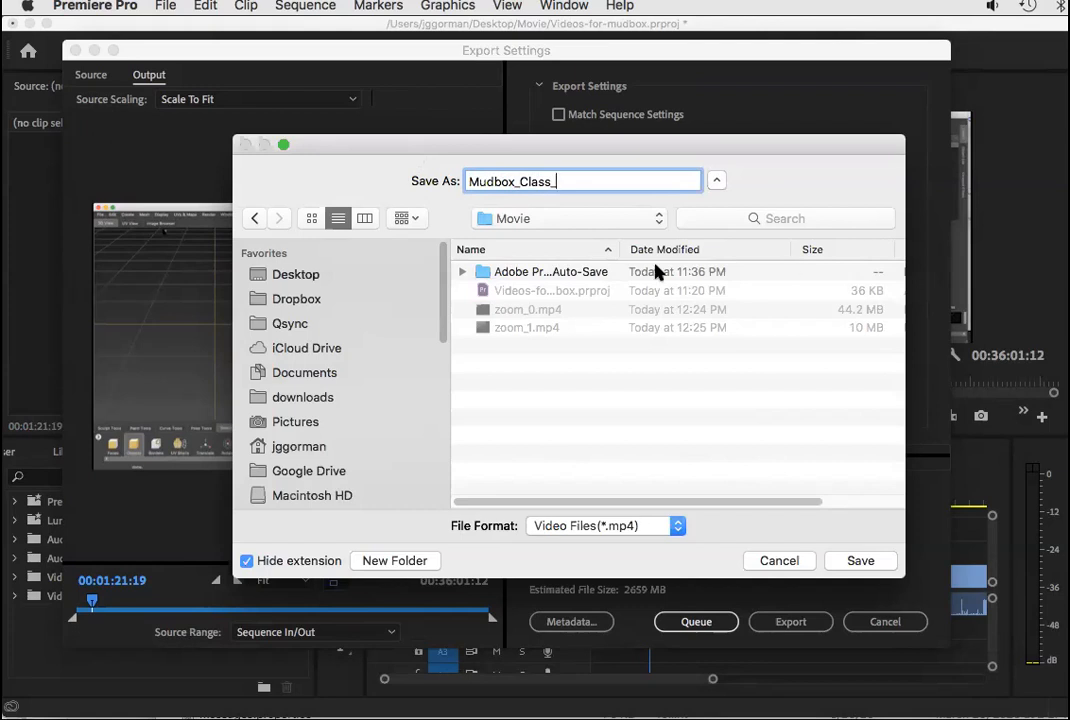
click(608, 177)
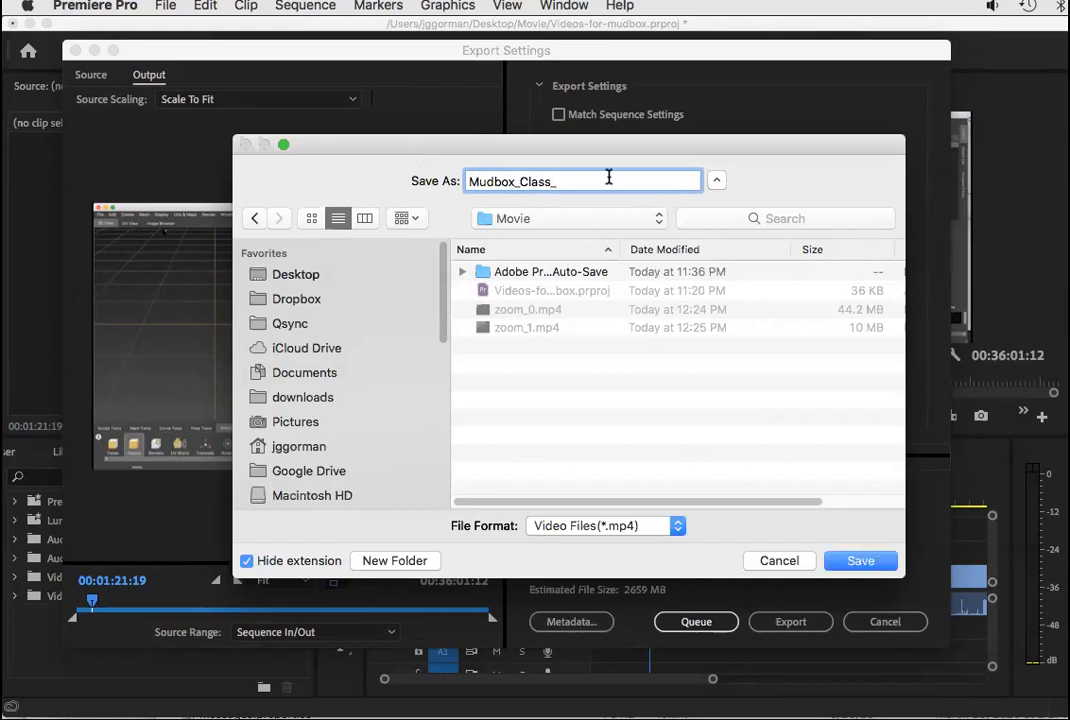
text(4-1-2020.mp4)
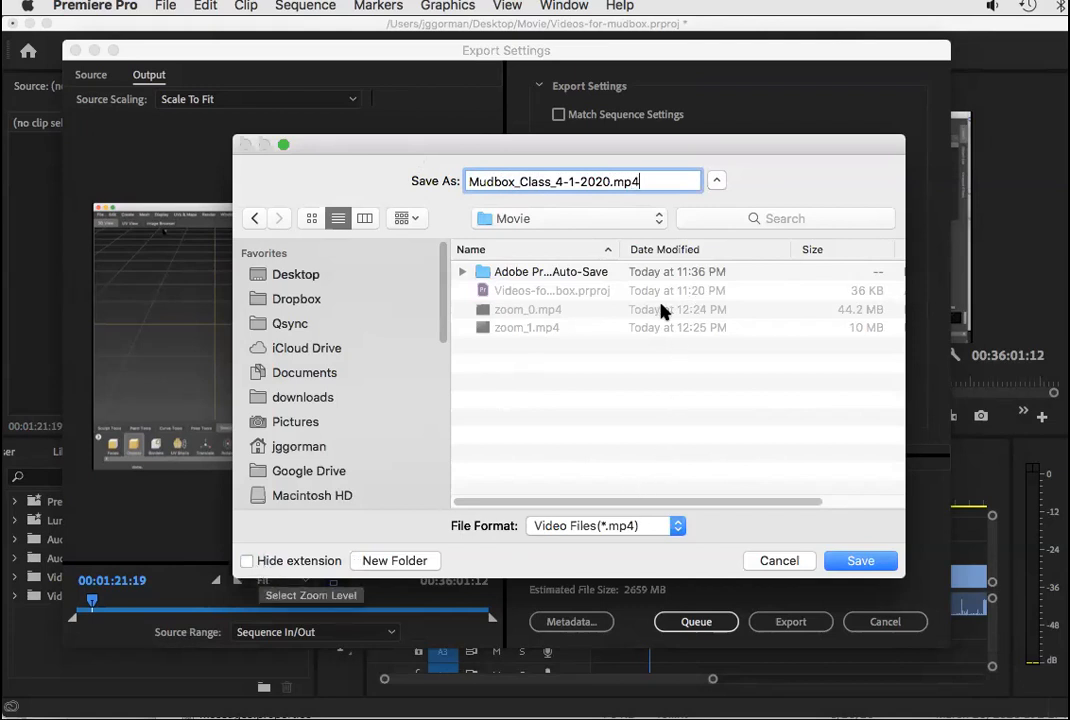
click(866, 563)
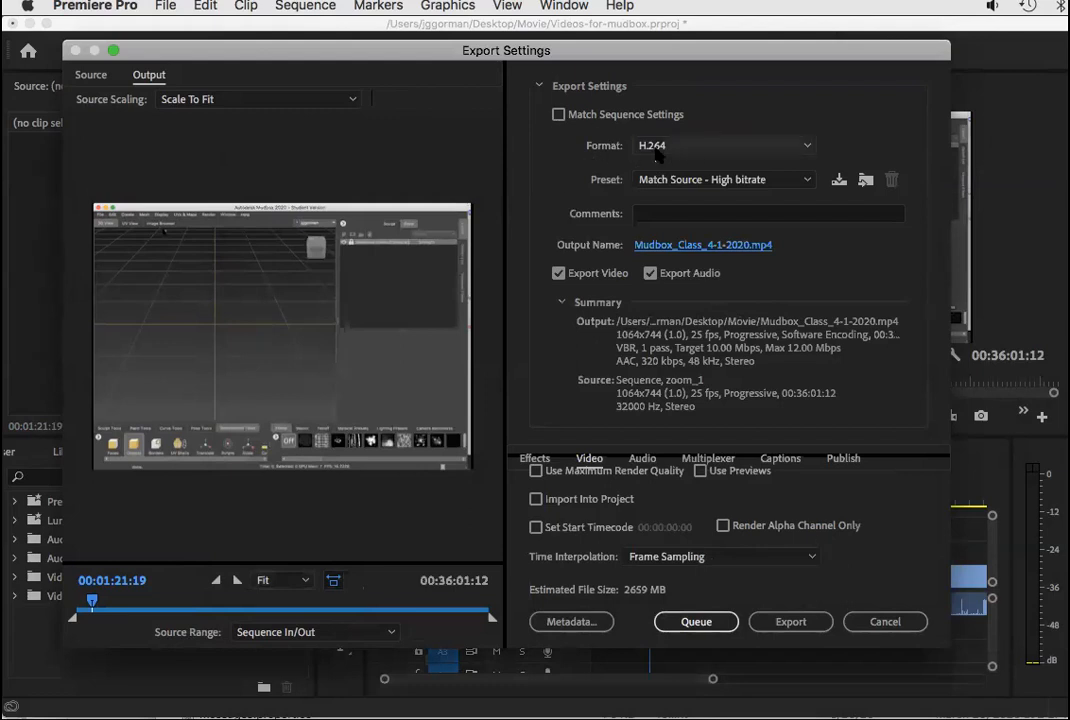
Keep H.264 as the export format and choose the YouTube 1080p Full HD preset.
click(660, 146)
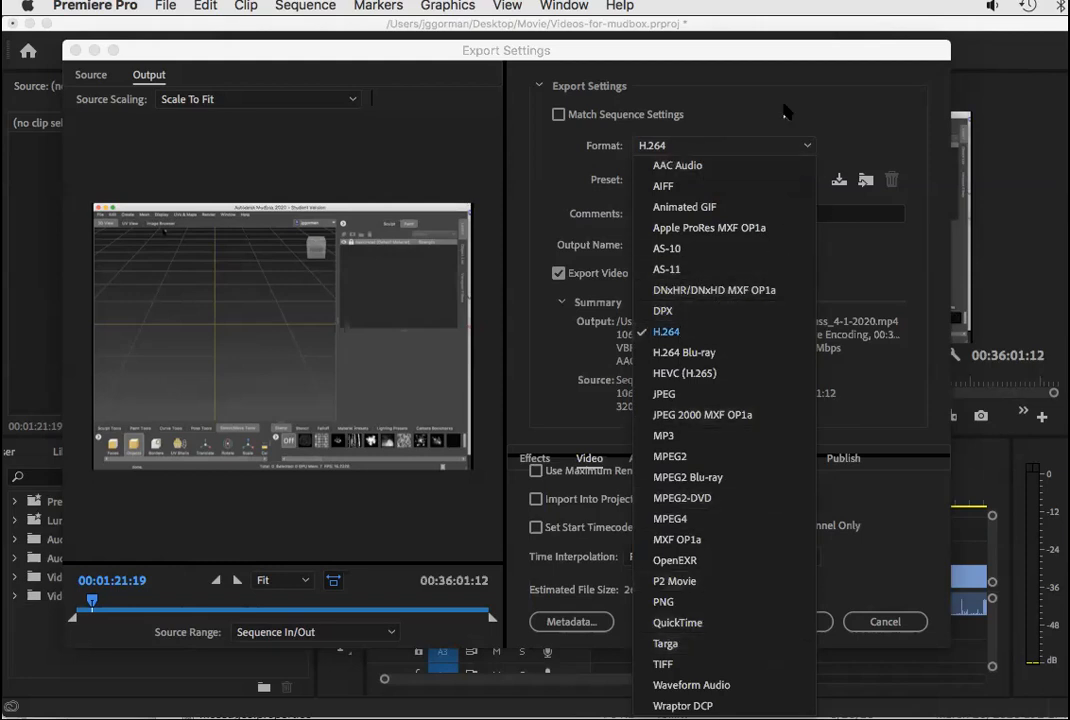
click(865, 124)
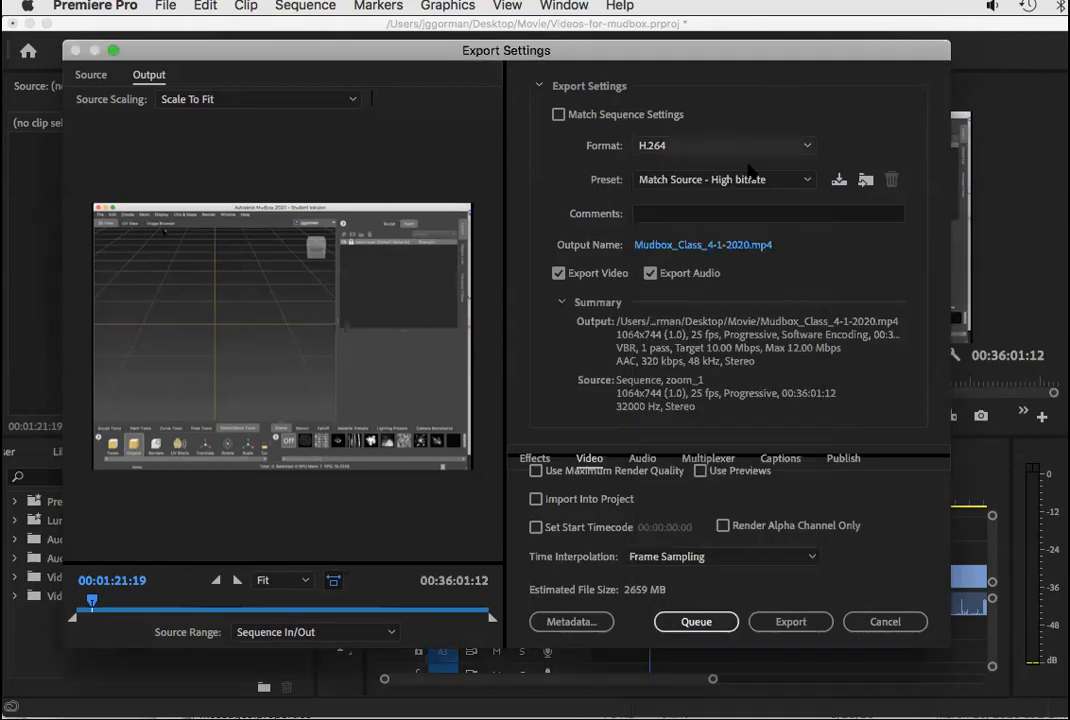
click(808, 181)
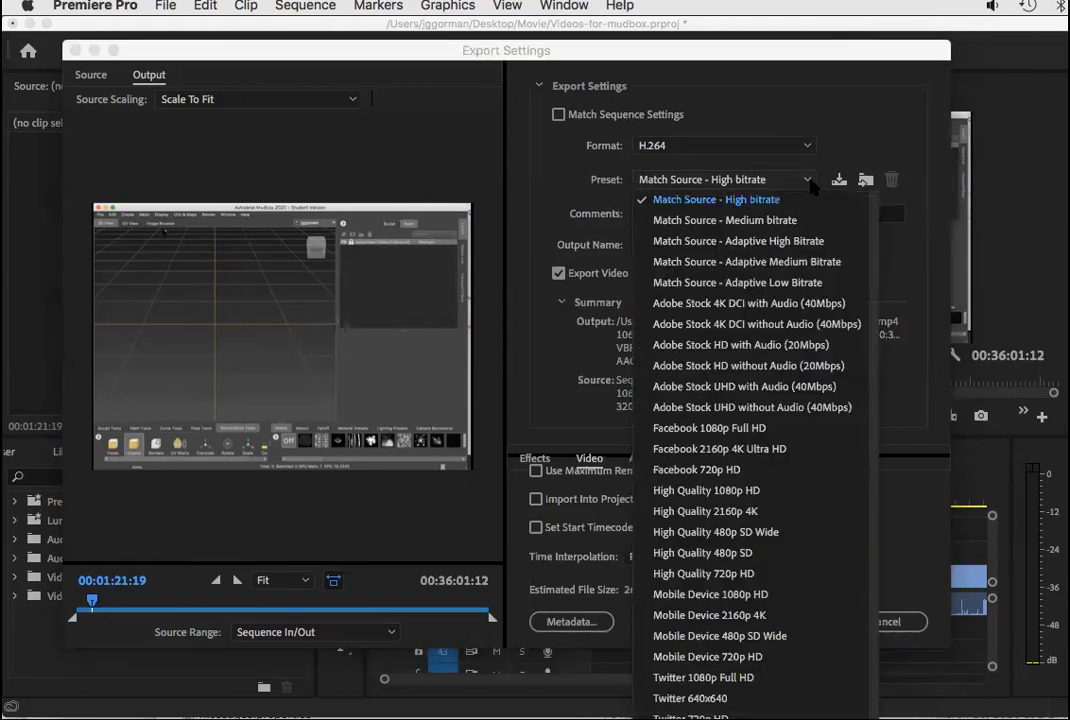
scroll(866, 590, down, 2)
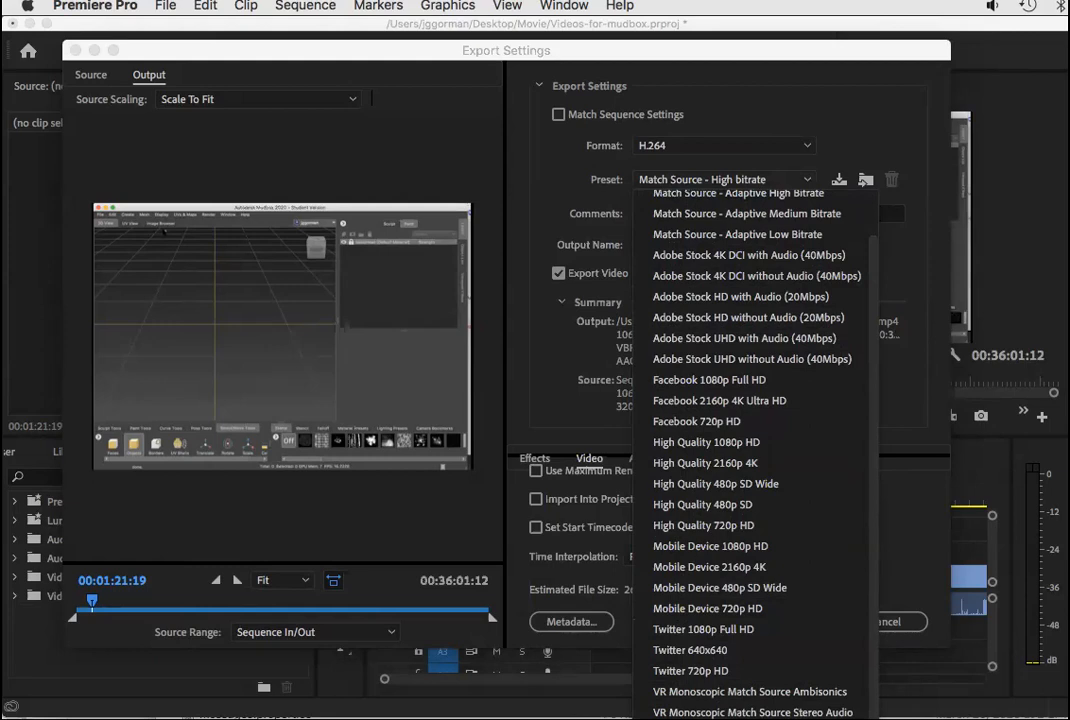
scroll(700, 625, down, 5)
click(700, 625)
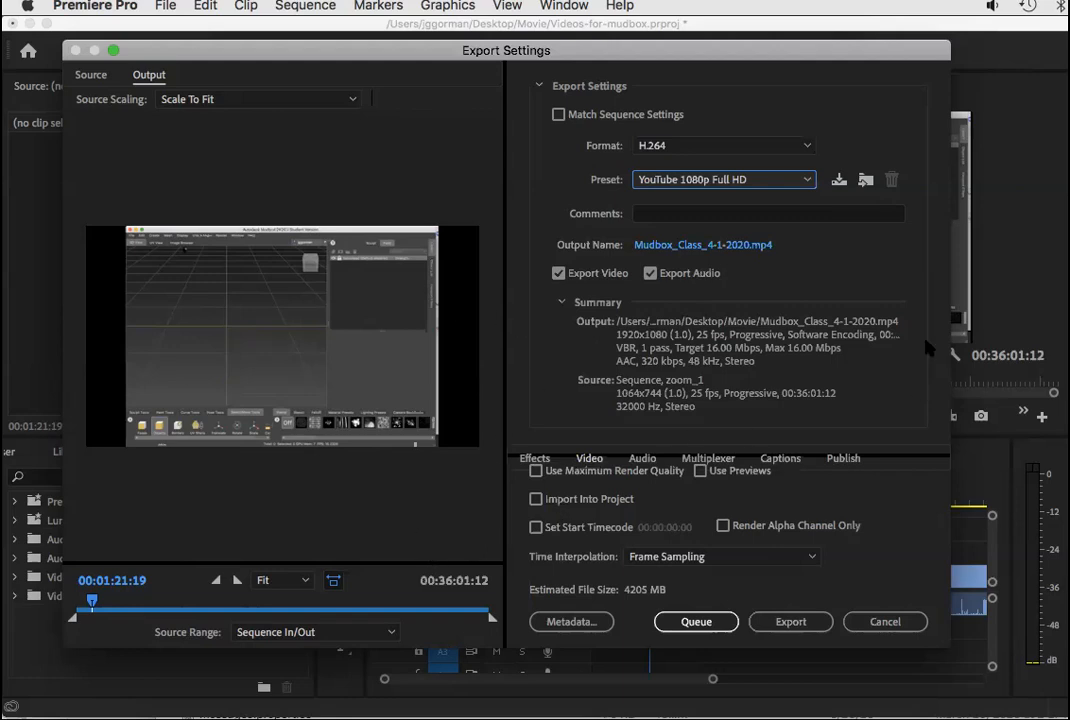
click(893, 500)
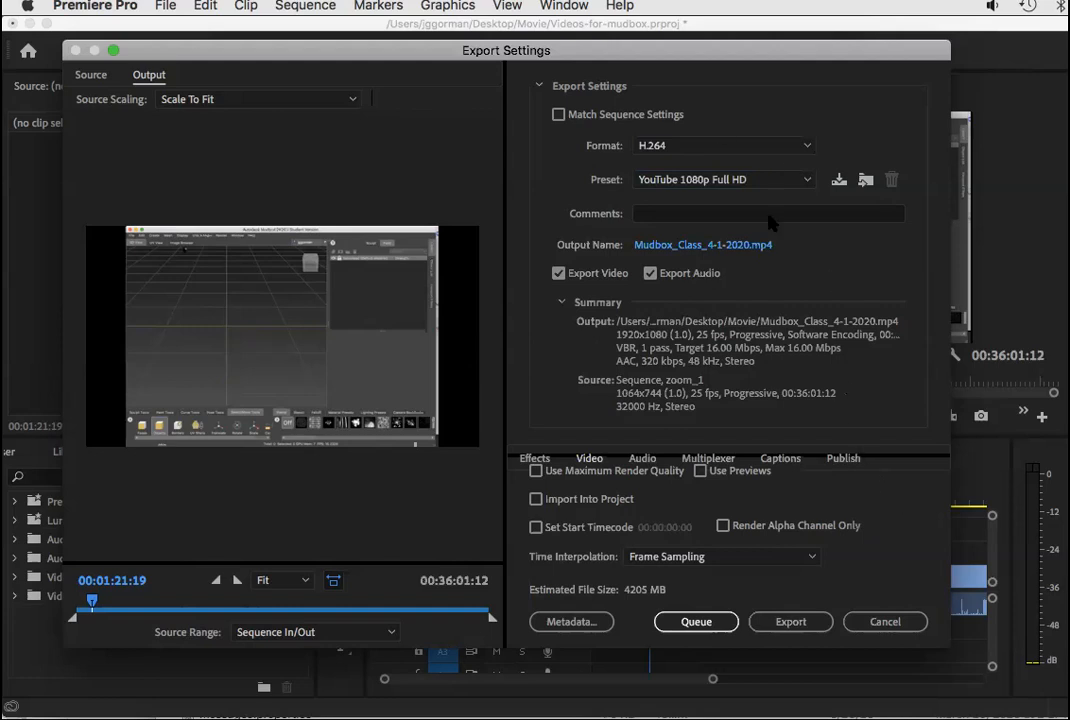
Enlarge the export settings dialog until the basic video settings with frame width and height can be edited.
drag(945, 647, 960, 719)
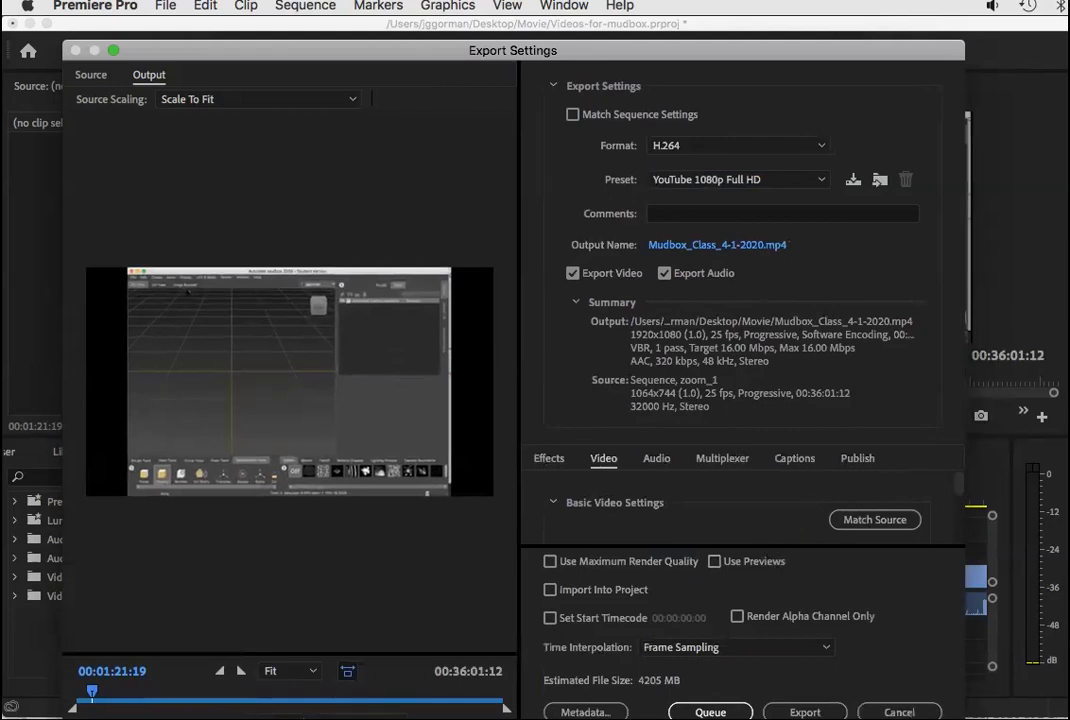
drag(965, 719, 987, 711)
drag(980, 482, 968, 474)
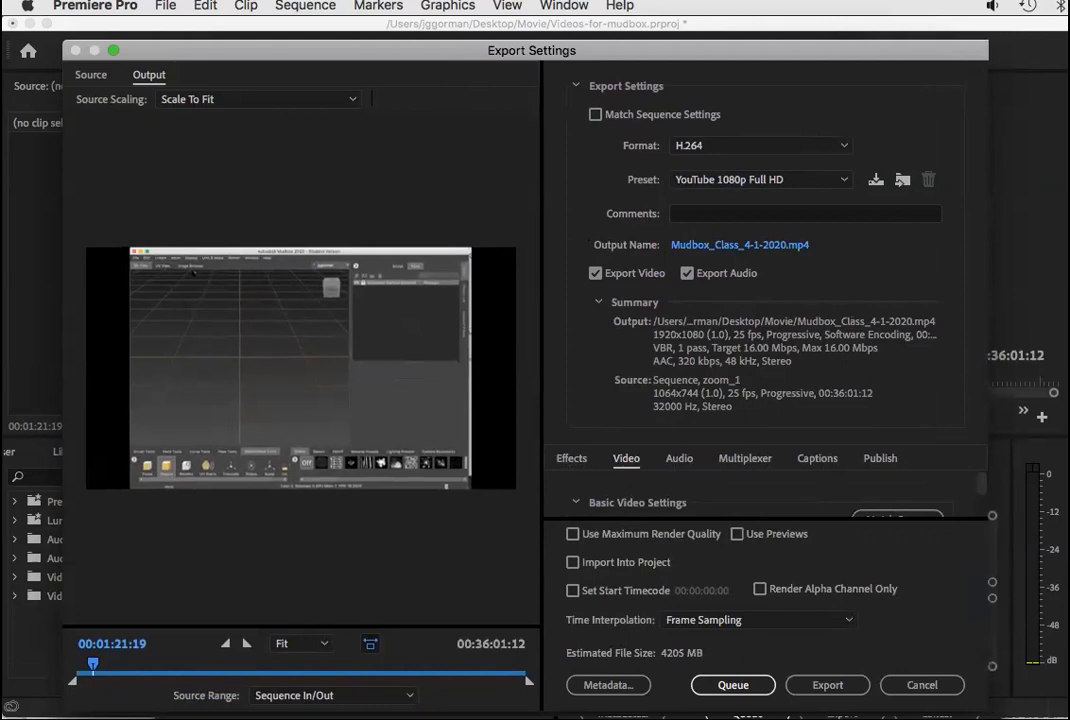
drag(987, 713, 1024, 719)
drag(1024, 500, 975, 490)
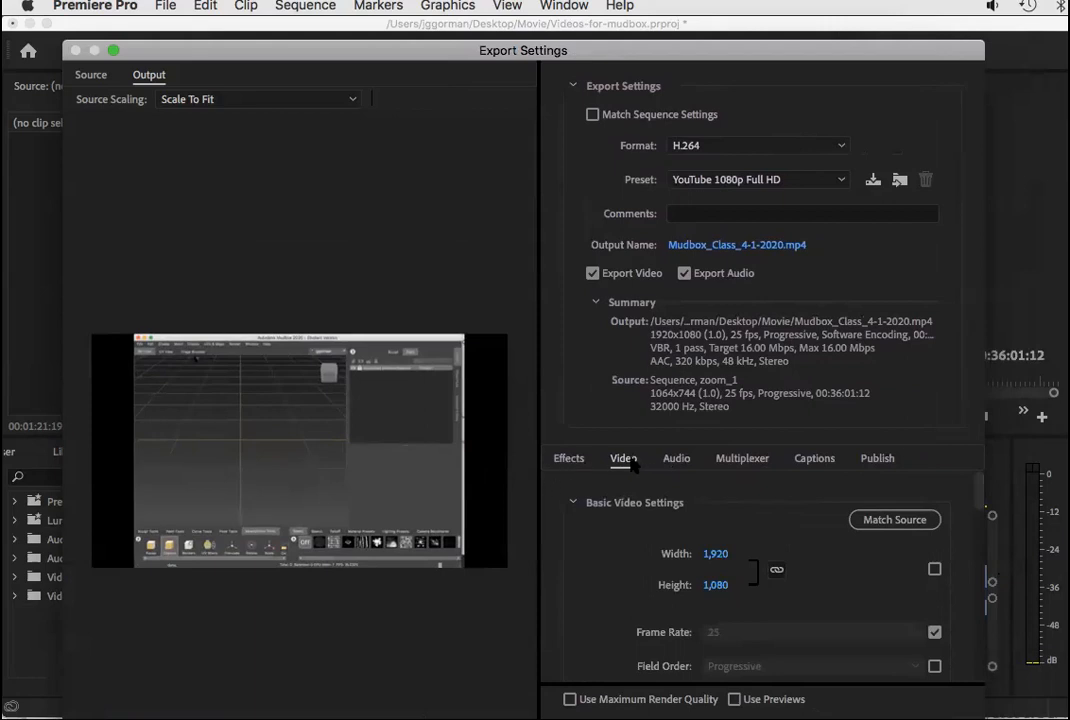
drag(977, 504, 962, 505)
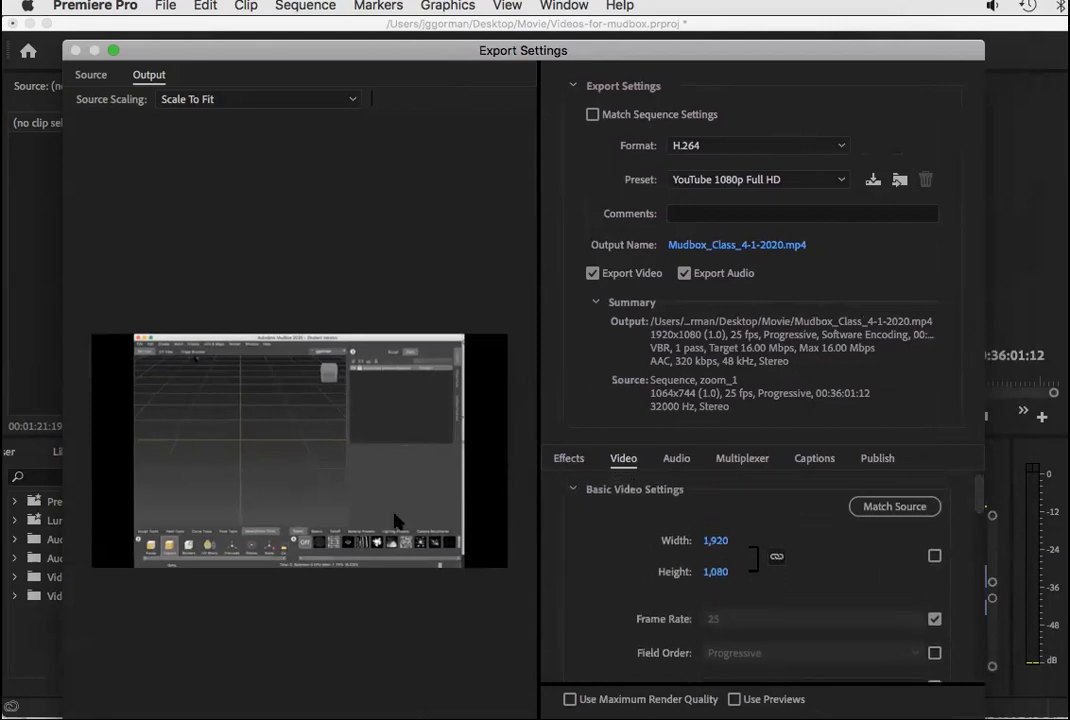
Unlink the output frame's width and height and set the height to 1080.
drag(718, 540, 538, 534)
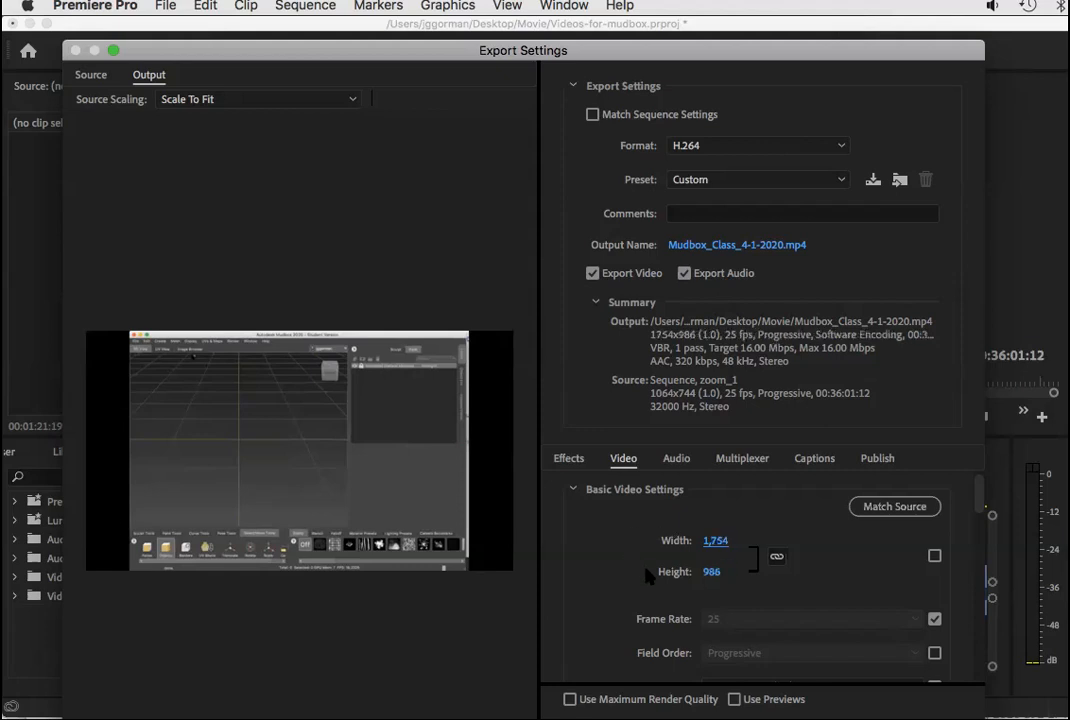
click(778, 557)
click(712, 573)
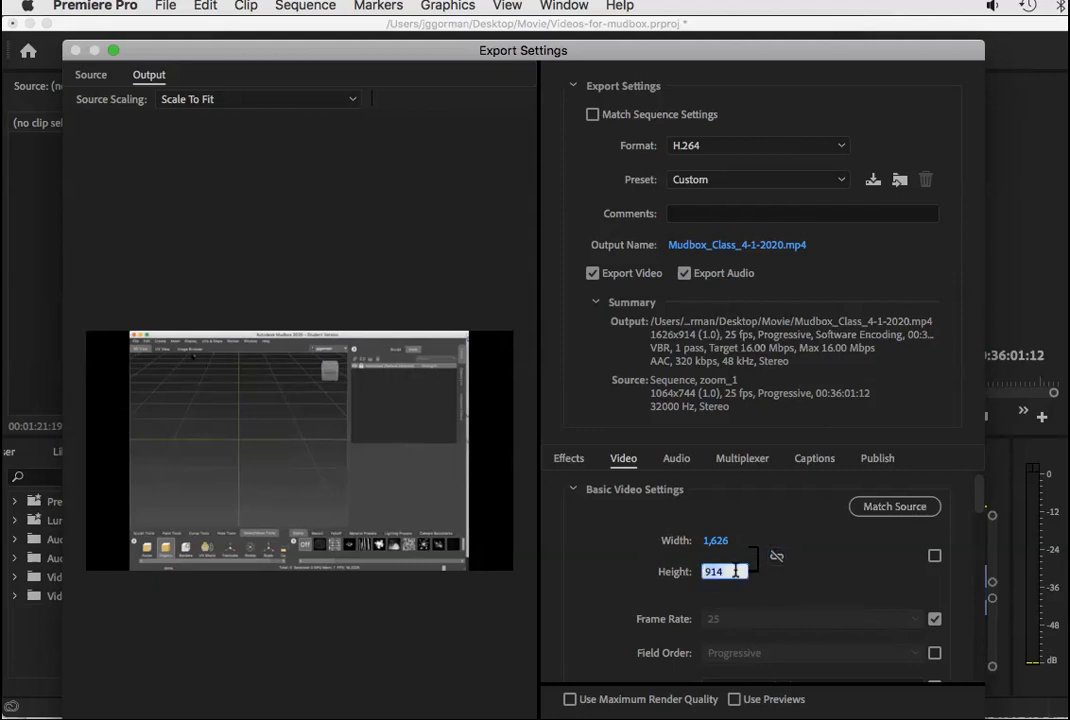
text(1080)
Try output frame widths of 1400 and 1540 to reduce the black bars in the preview.
click(714, 540)
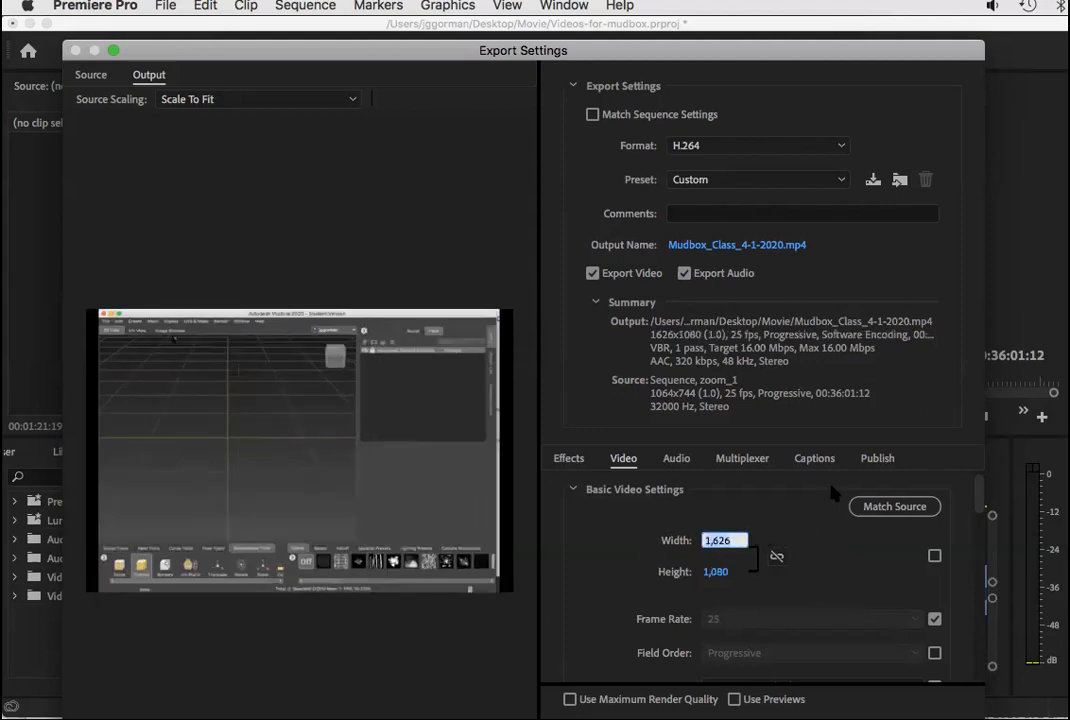
text(1400)
key(Tab)
click(716, 540)
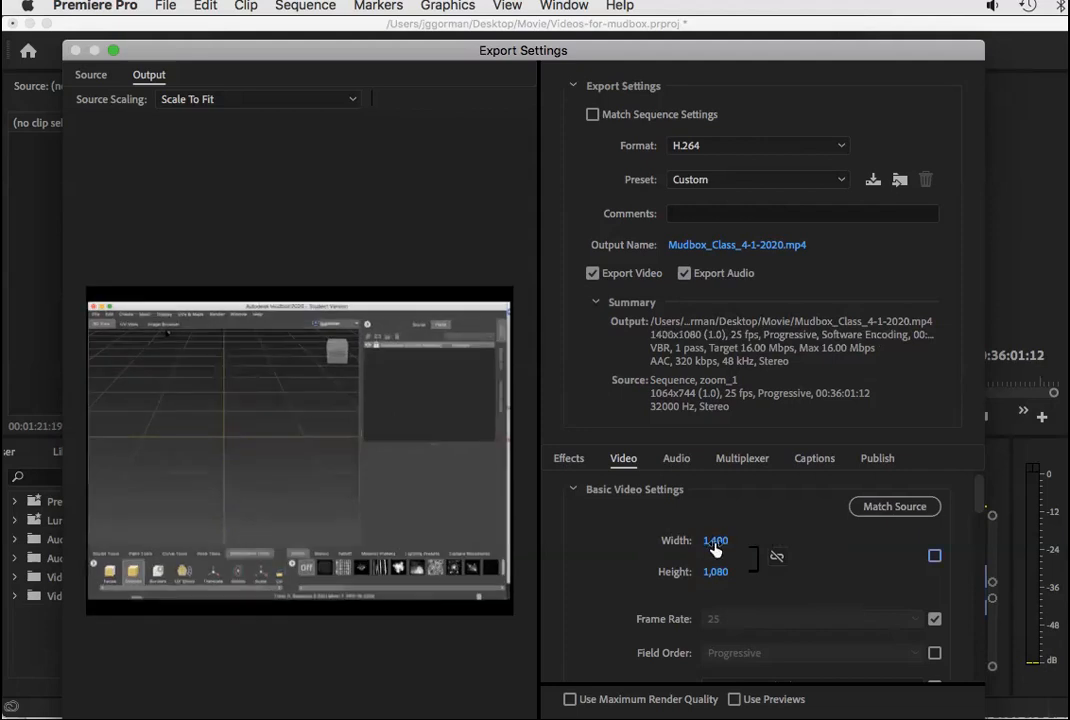
text(1540)
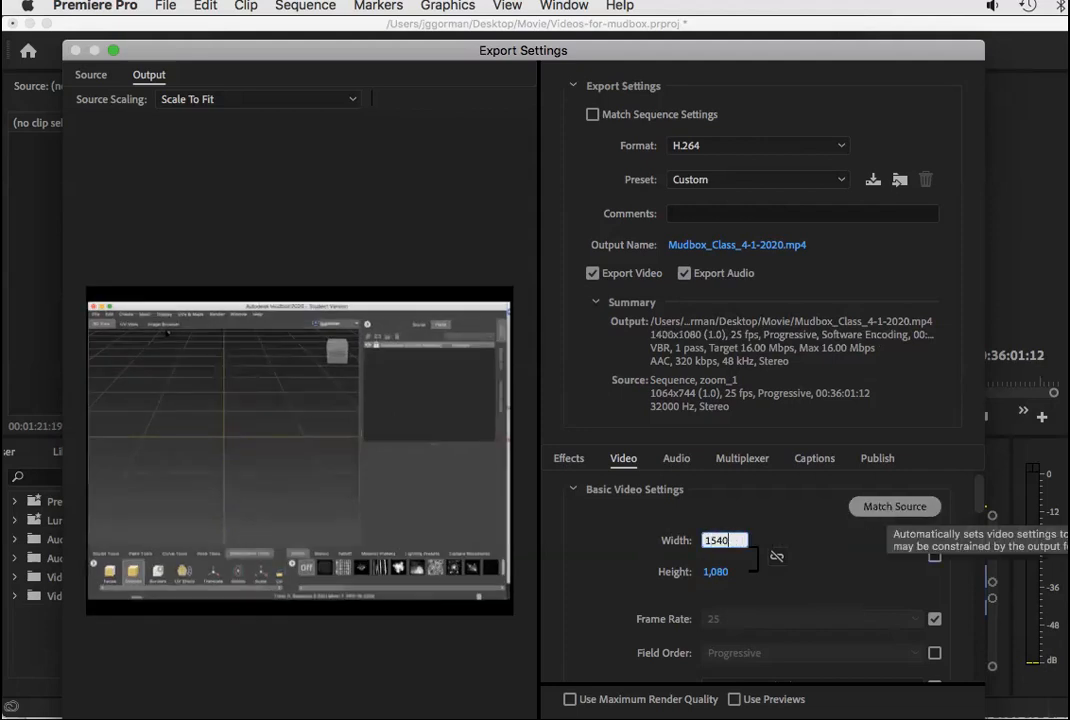
key(Tab)
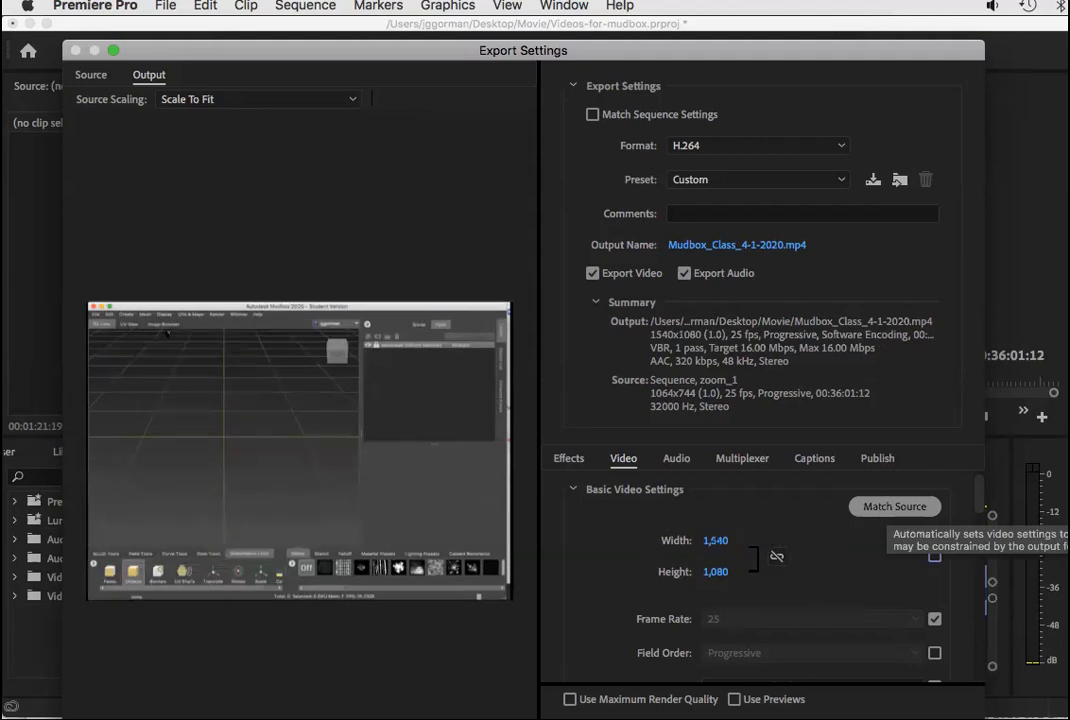
Try narrower output frame widths of 1536 and 1524 against the preview.
click(716, 540)
text(1,)
text(536)
key(Return)
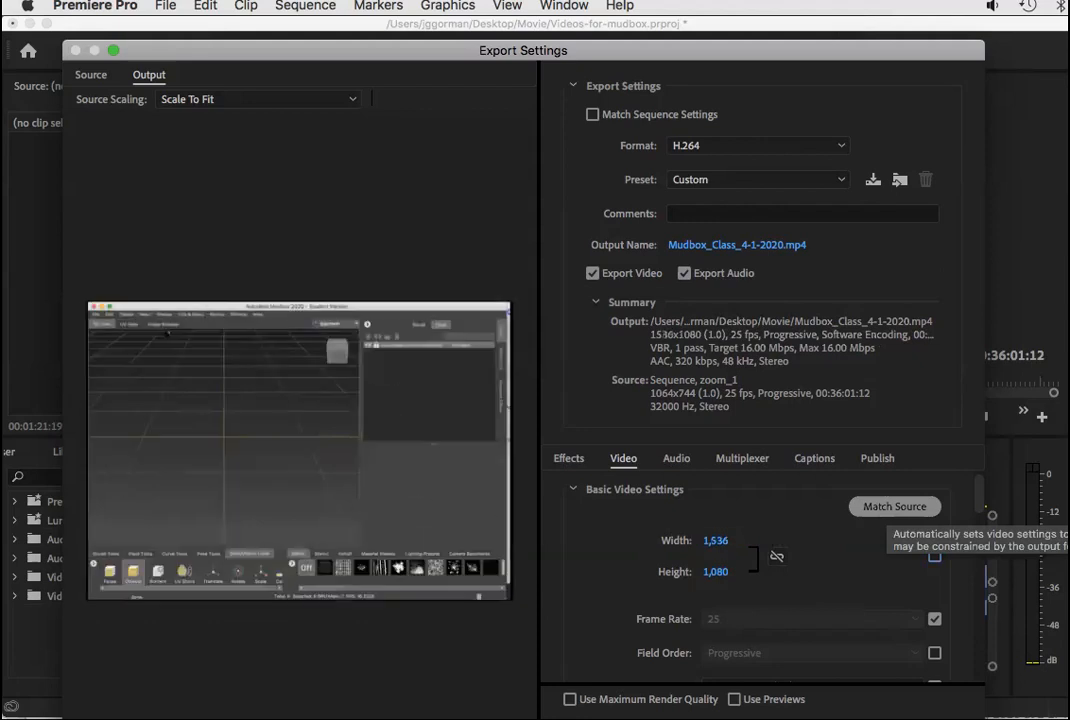
click(716, 540)
text(1,524)
key(Return)
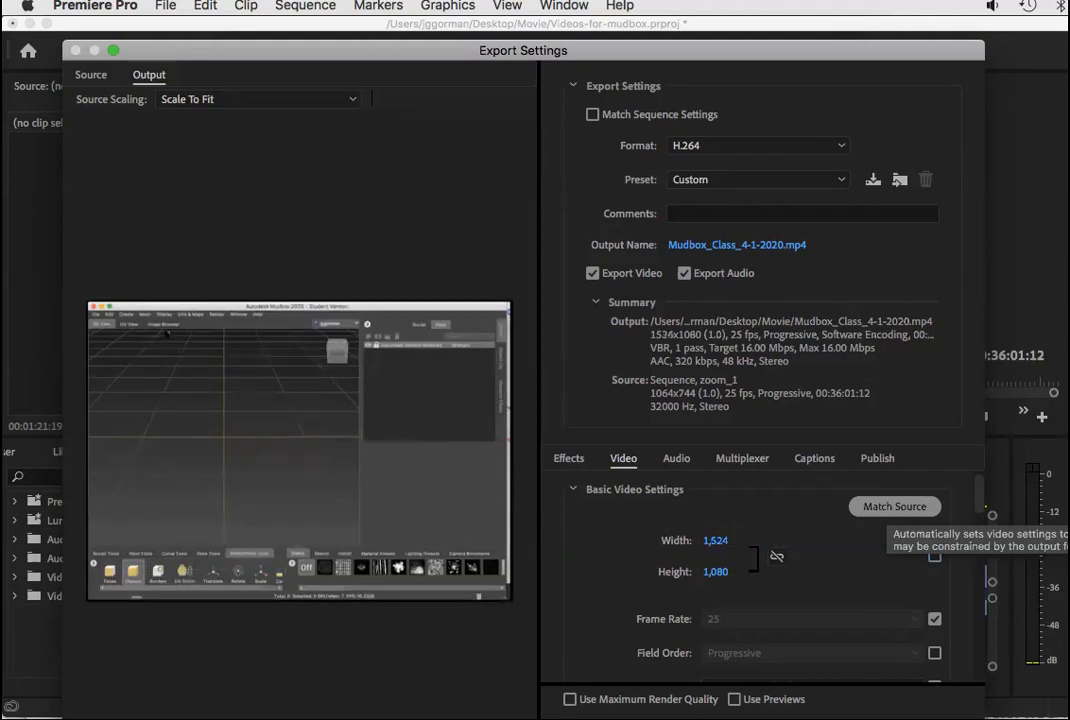
Set the output frame width to 1532.
click(716, 540)
text(1532)
key(Return)
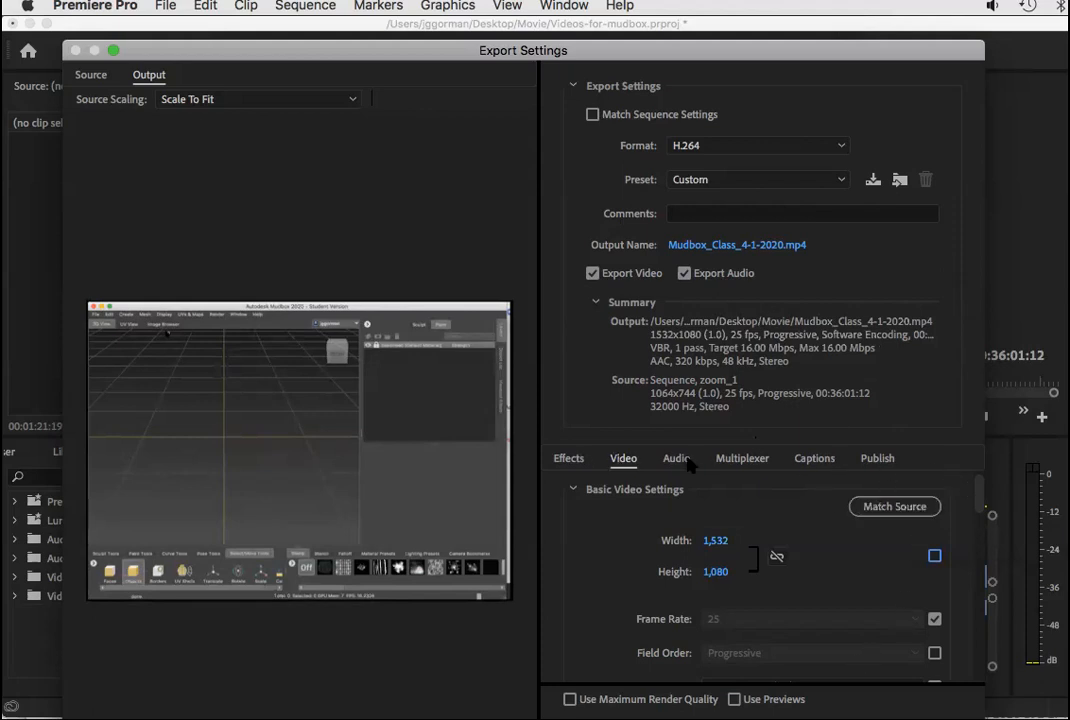
Try to switch the encoding performance to Hardware Encoding and dismiss the resulting alert.
mouse_move(976, 492)
mouse_down()
mouse_move(975, 525)
mouse_move(983, 505)
mouse_up()
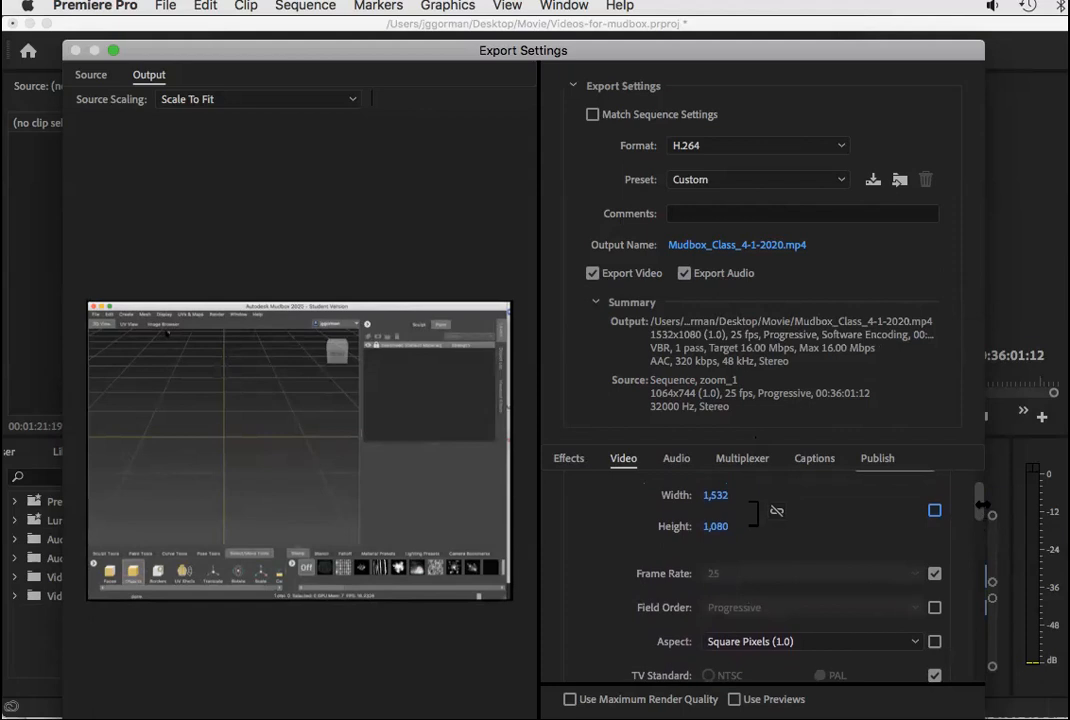
drag(984, 505, 983, 562)
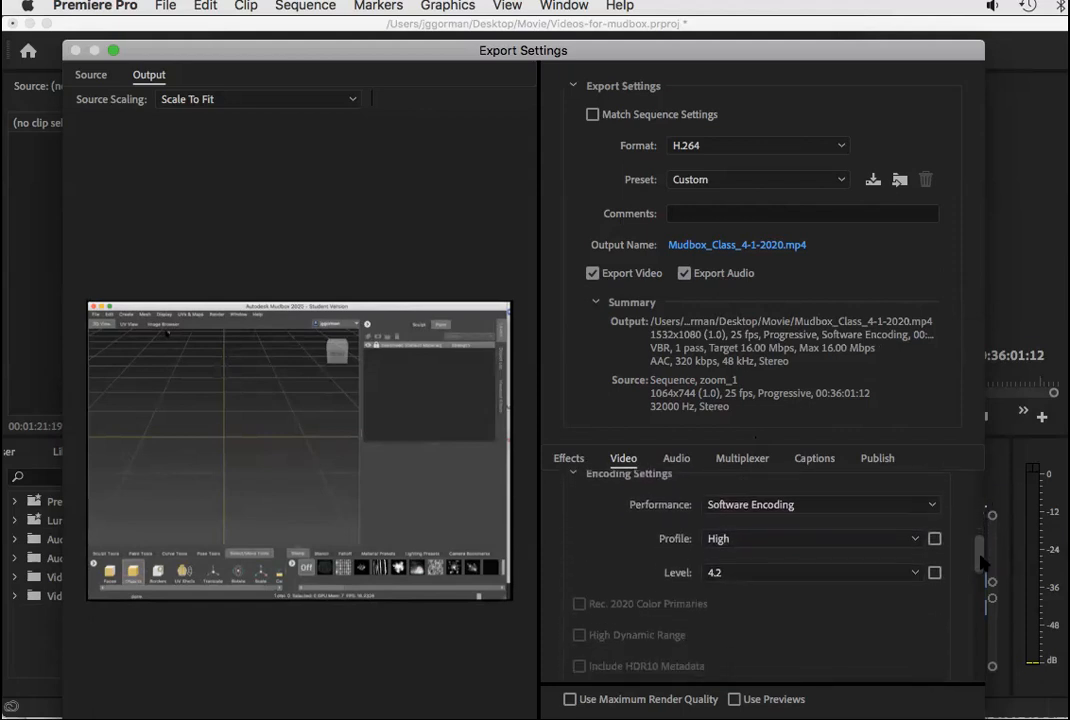
scroll(815, 470, up, 1)
click(819, 523)
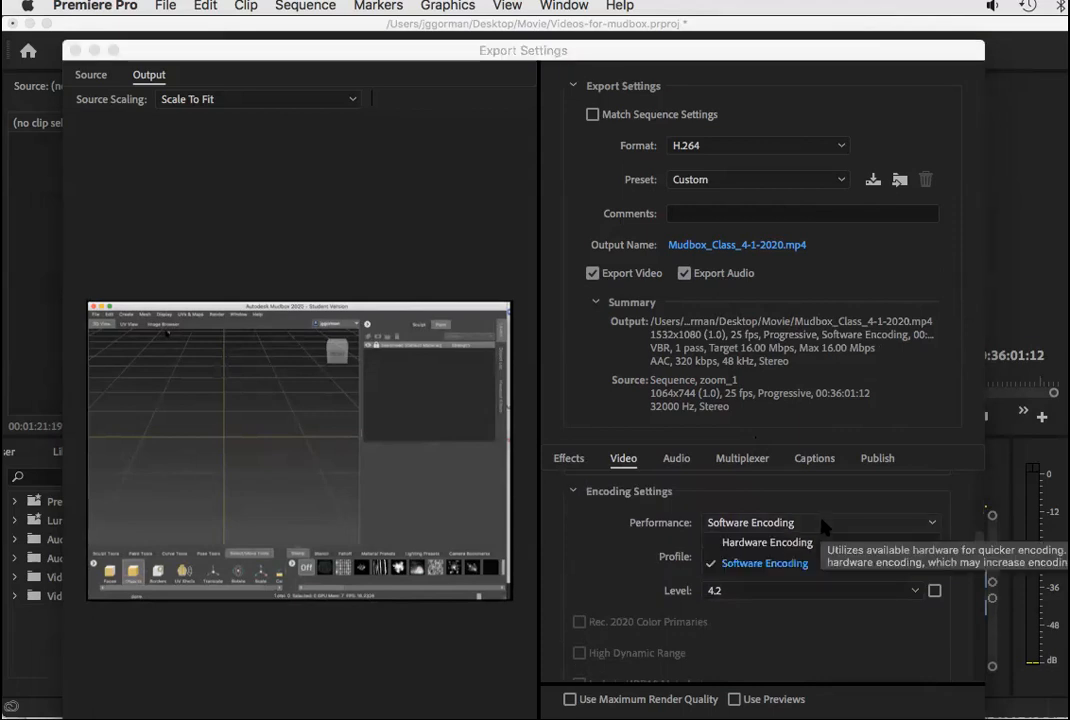
click(802, 545)
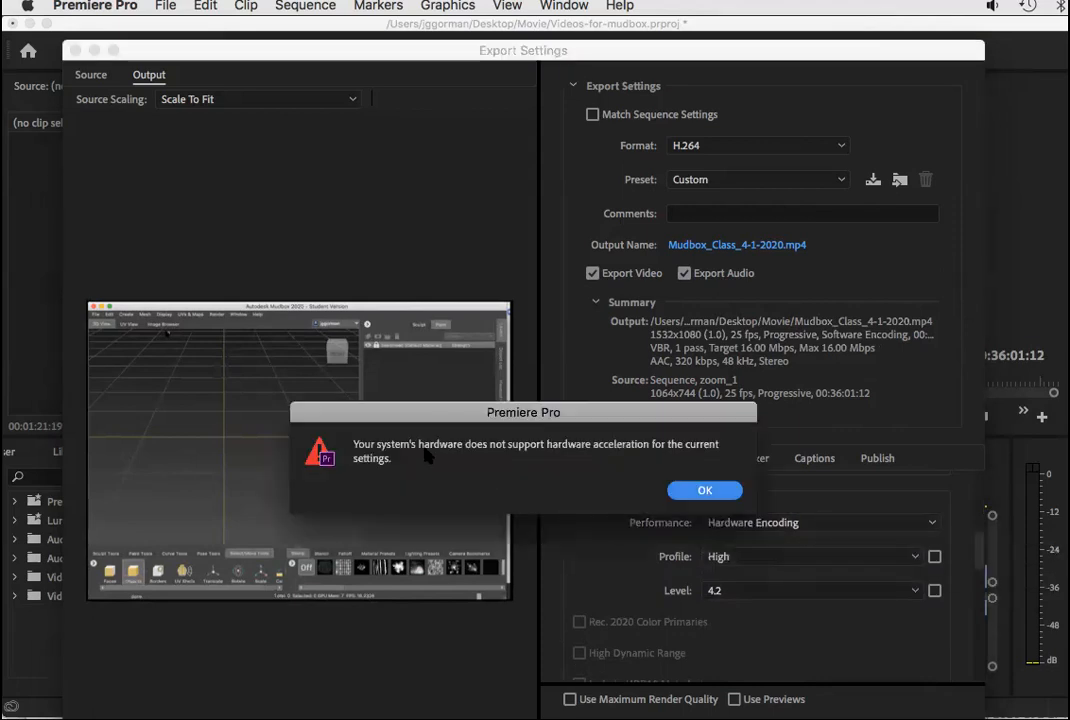
click(706, 489)
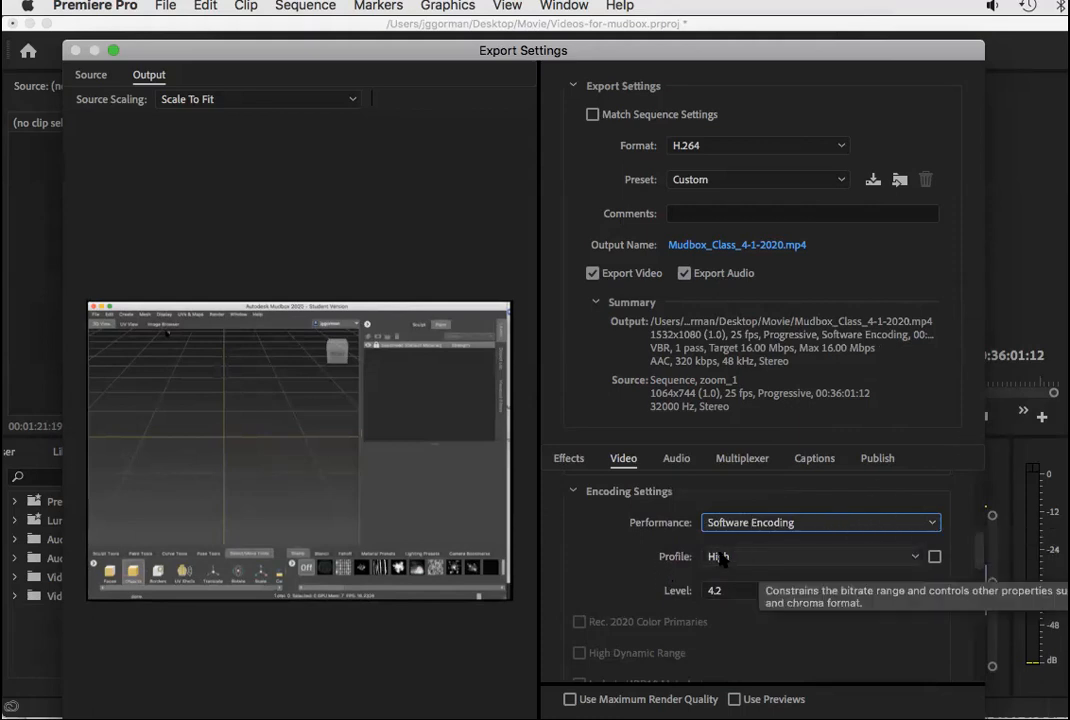
Review the presets but keep Custom, shrink the dialog to fit the screen, and start exporting the zoom_1 sequence immediately.
drag(979, 550, 497, 256)
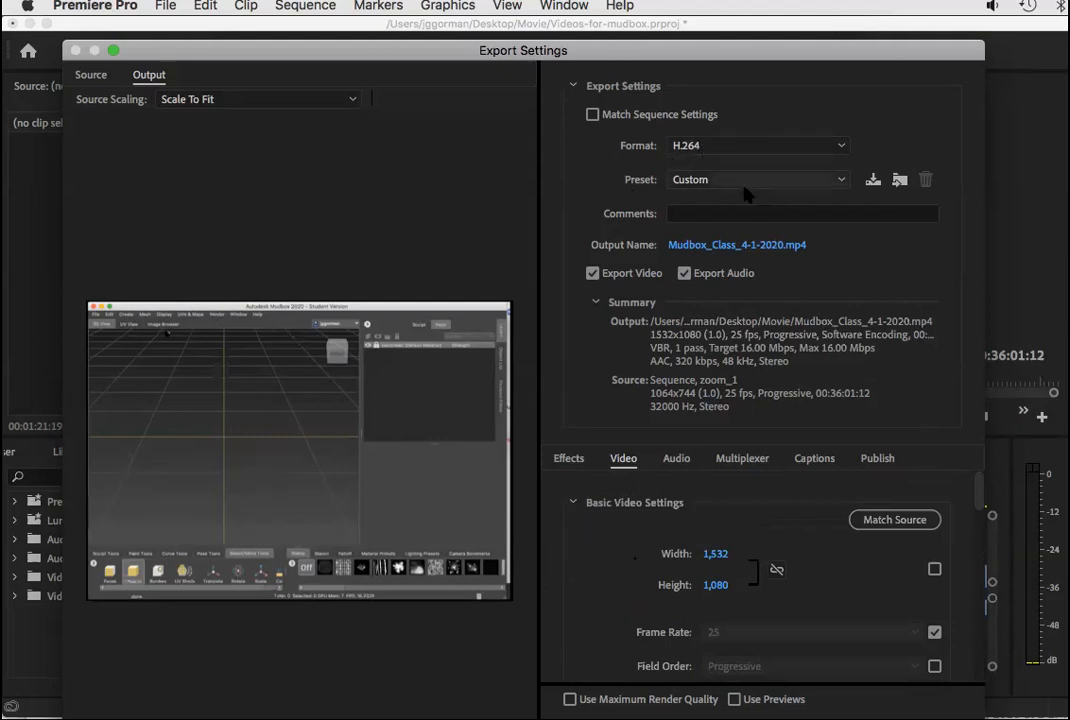
click(842, 182)
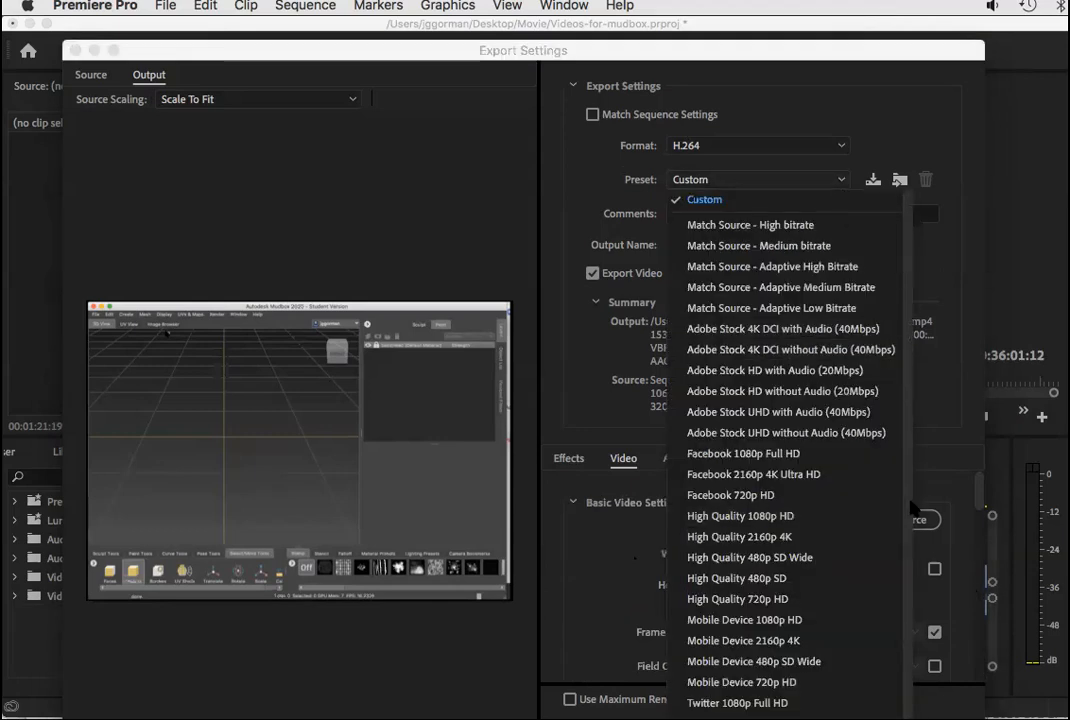
scroll(766, 425, down, 3)
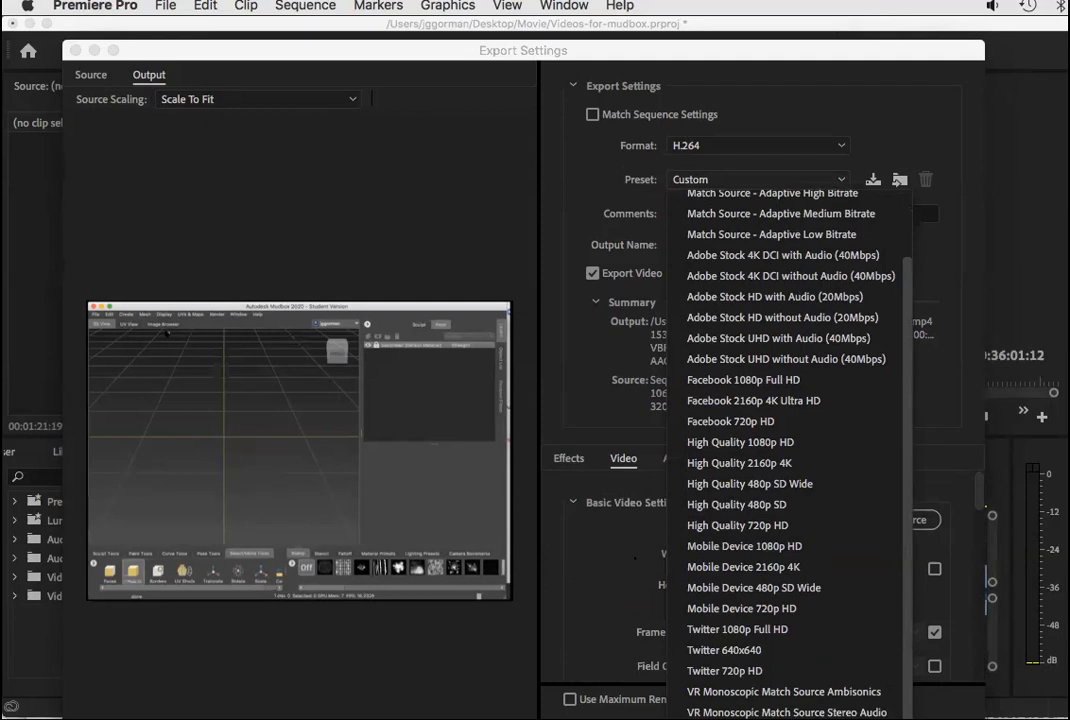
click(838, 108)
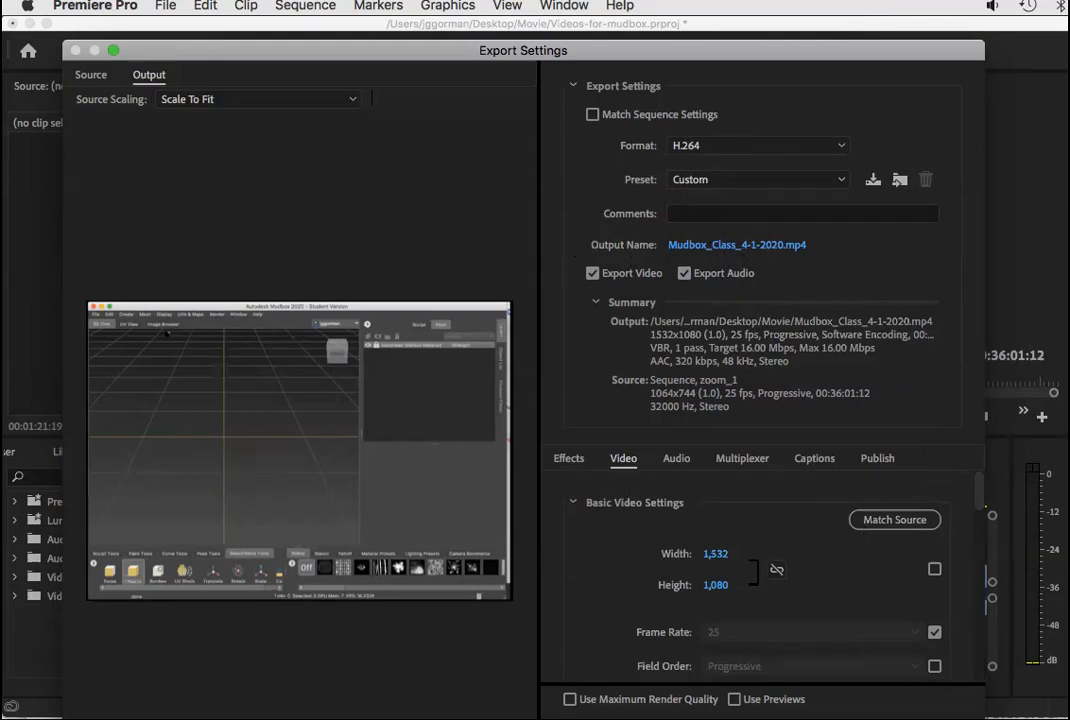
drag(984, 718, 949, 640)
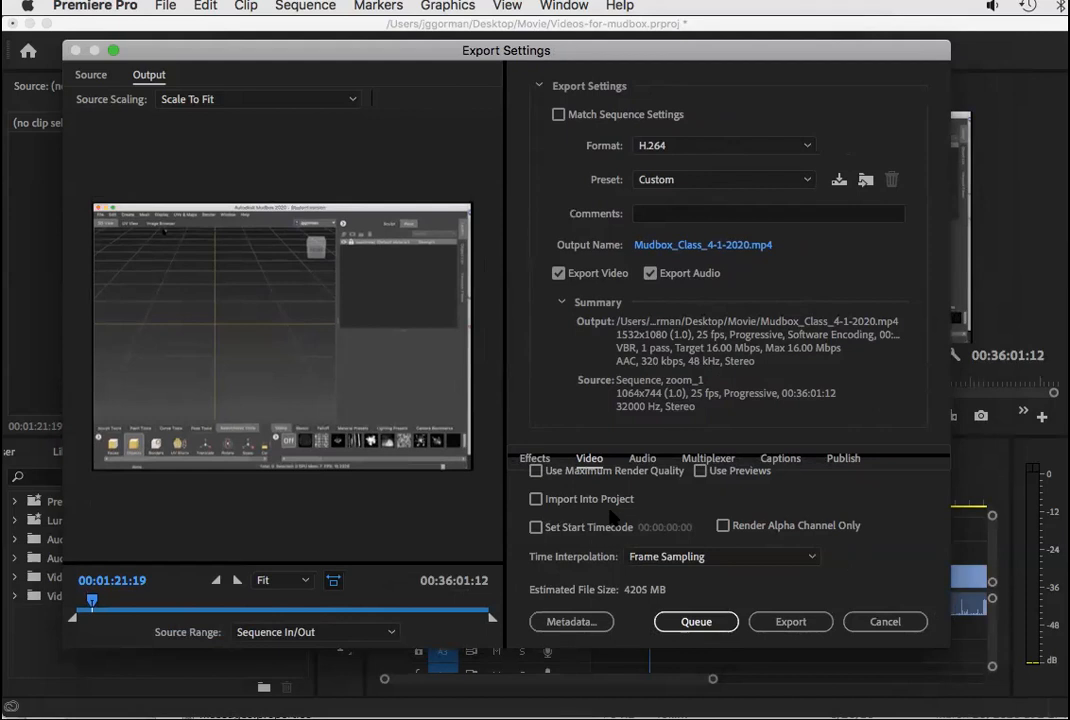
click(810, 622)
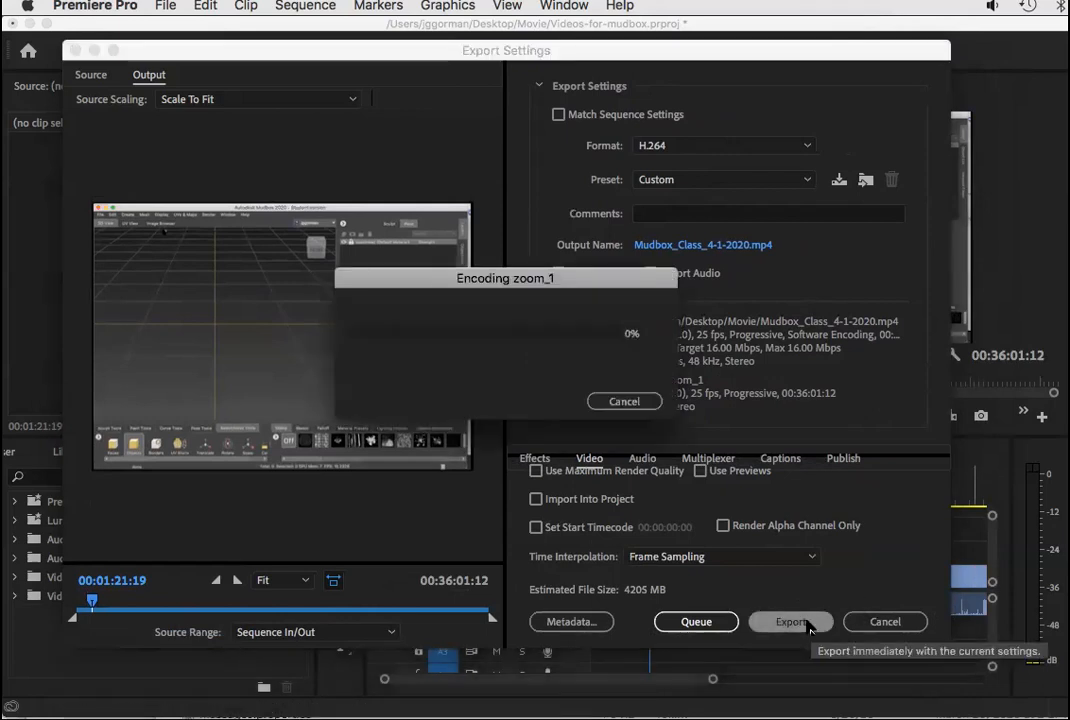